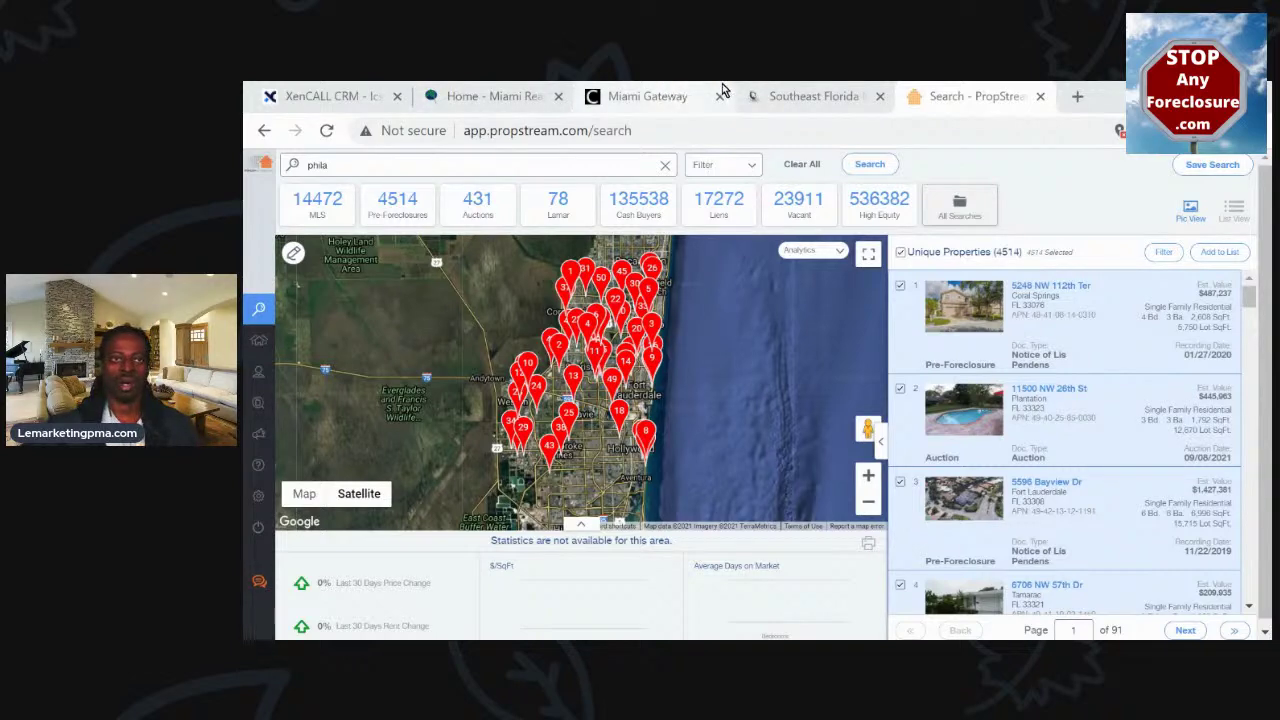
Switch to the Southeast Florida MLS tab showing the 2583 foreclosure case results
click(818, 90)
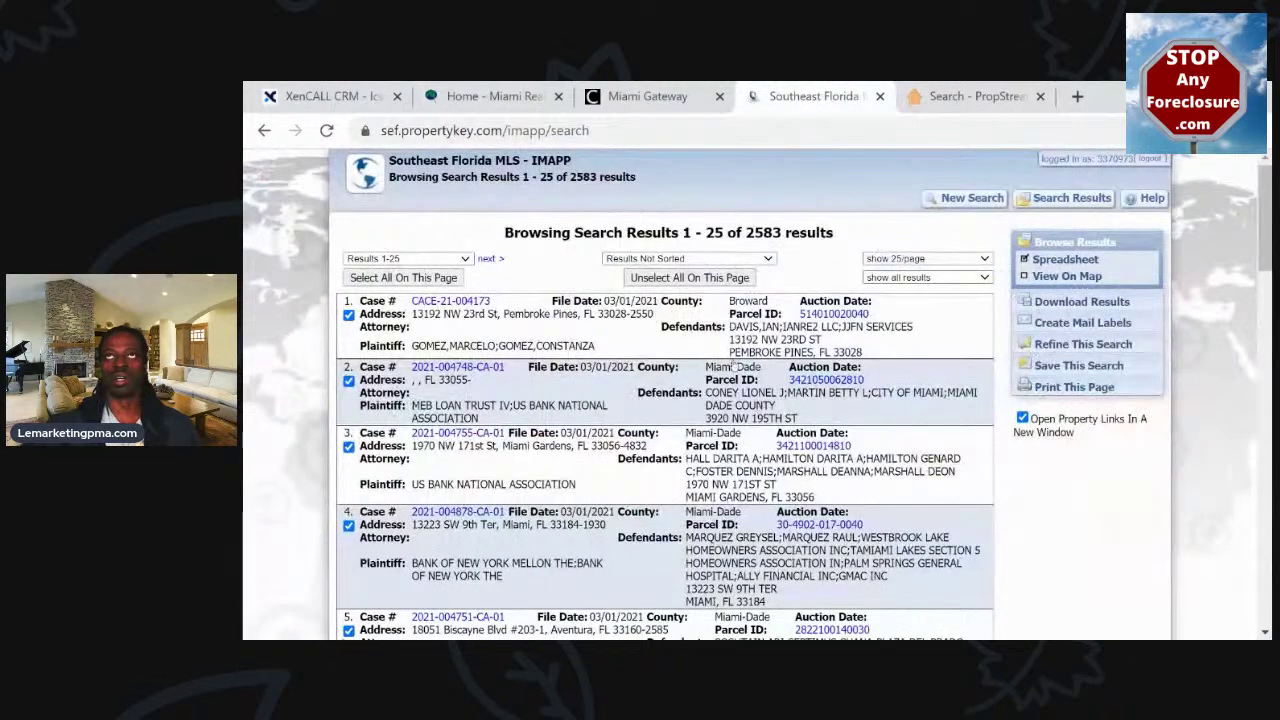
scroll(640, 300, down, 2)
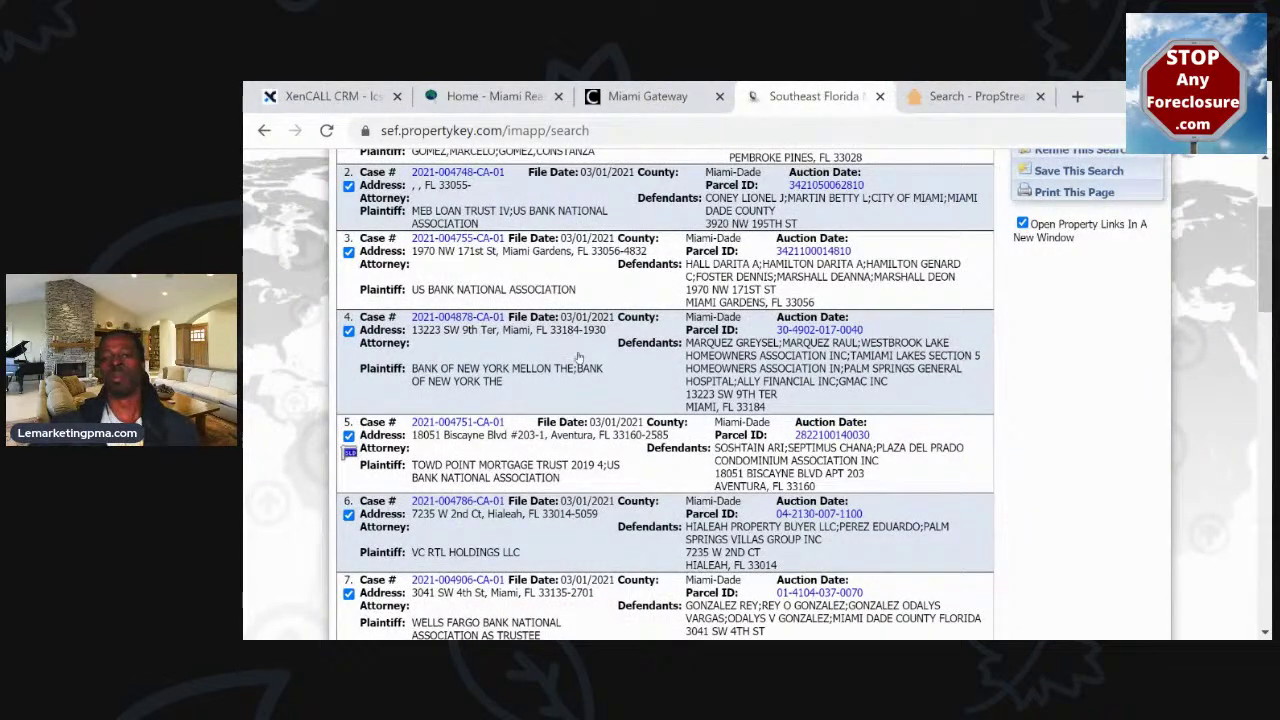
scroll(577, 383, down, 1)
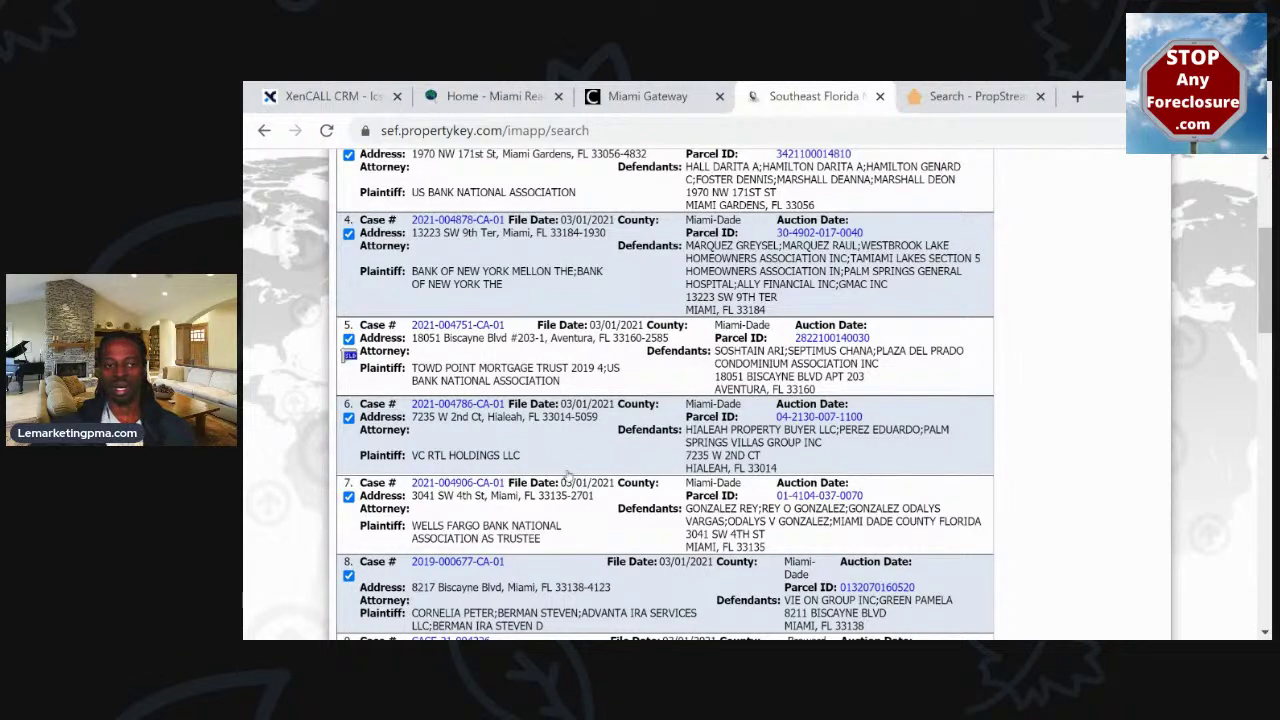
scroll(566, 494, down, 13)
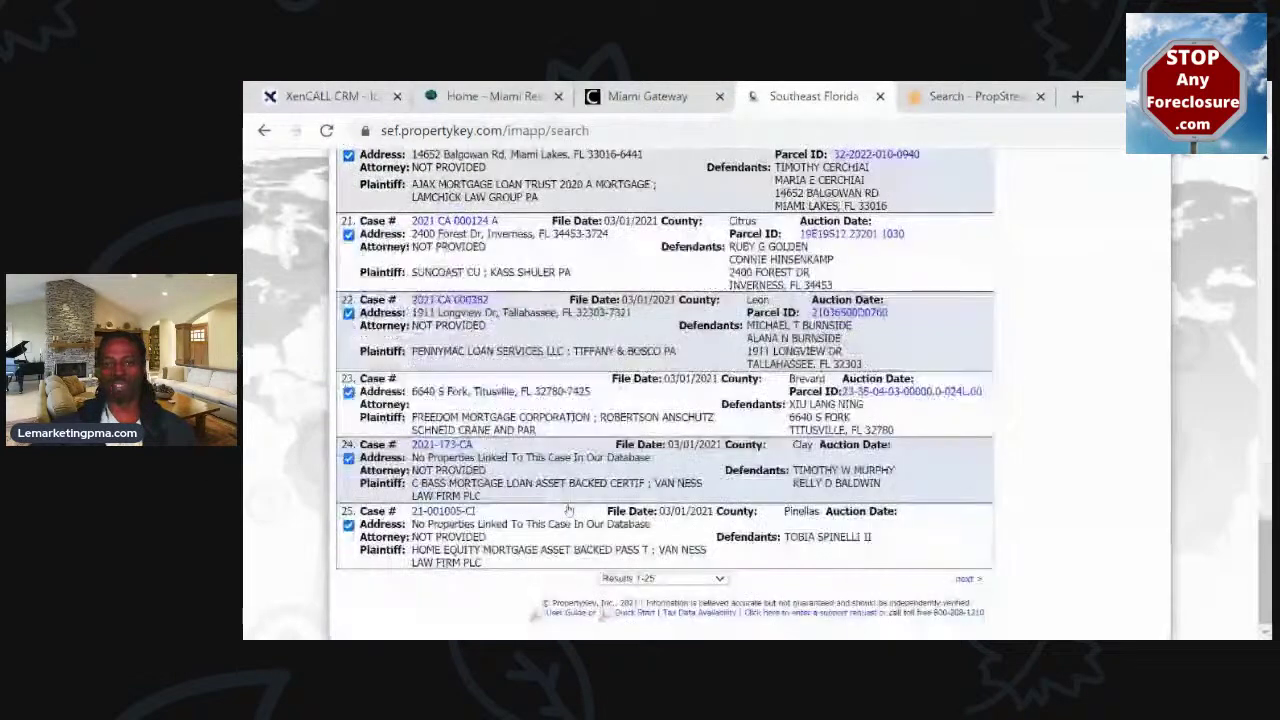
scroll(568, 513, up, 7)
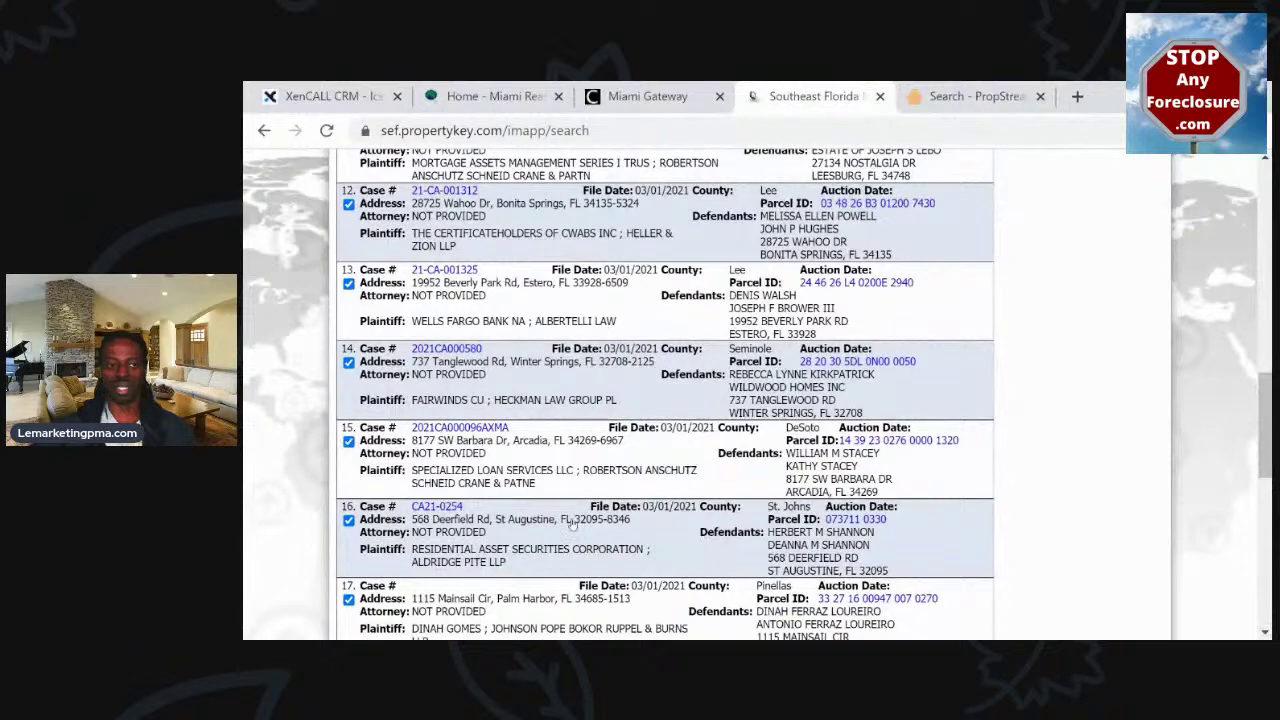
click(459, 358)
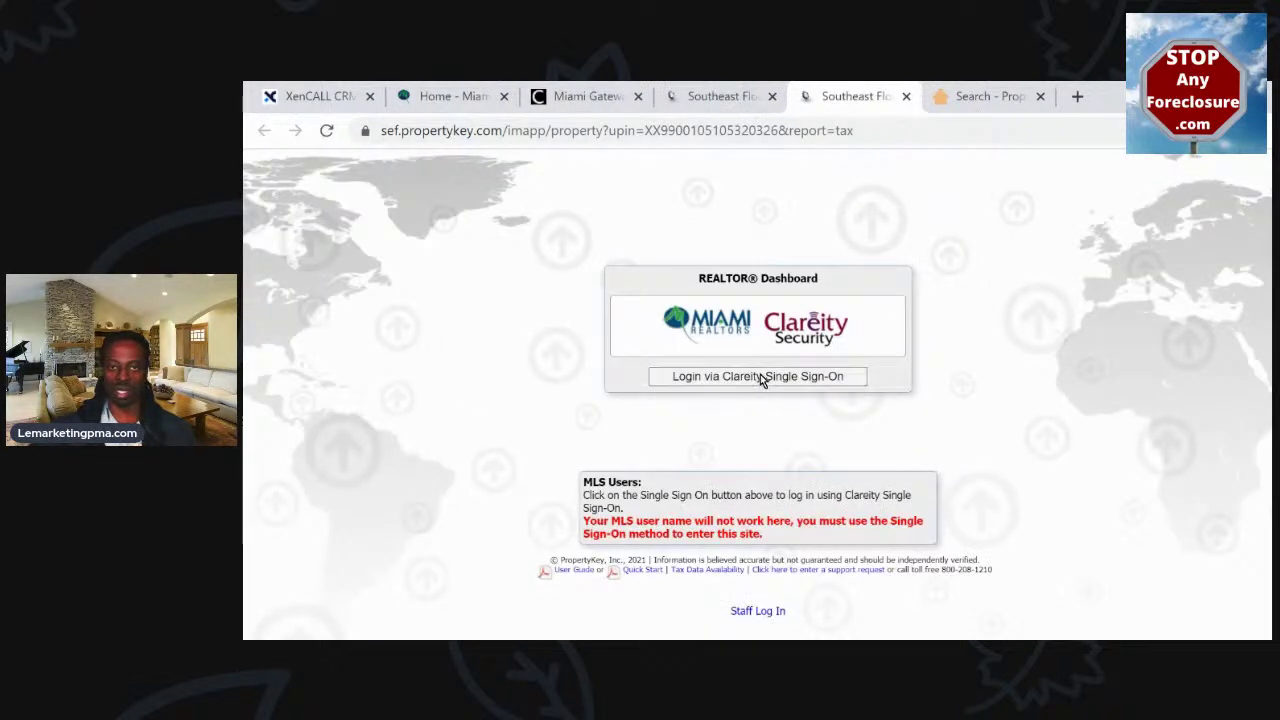
click(756, 382)
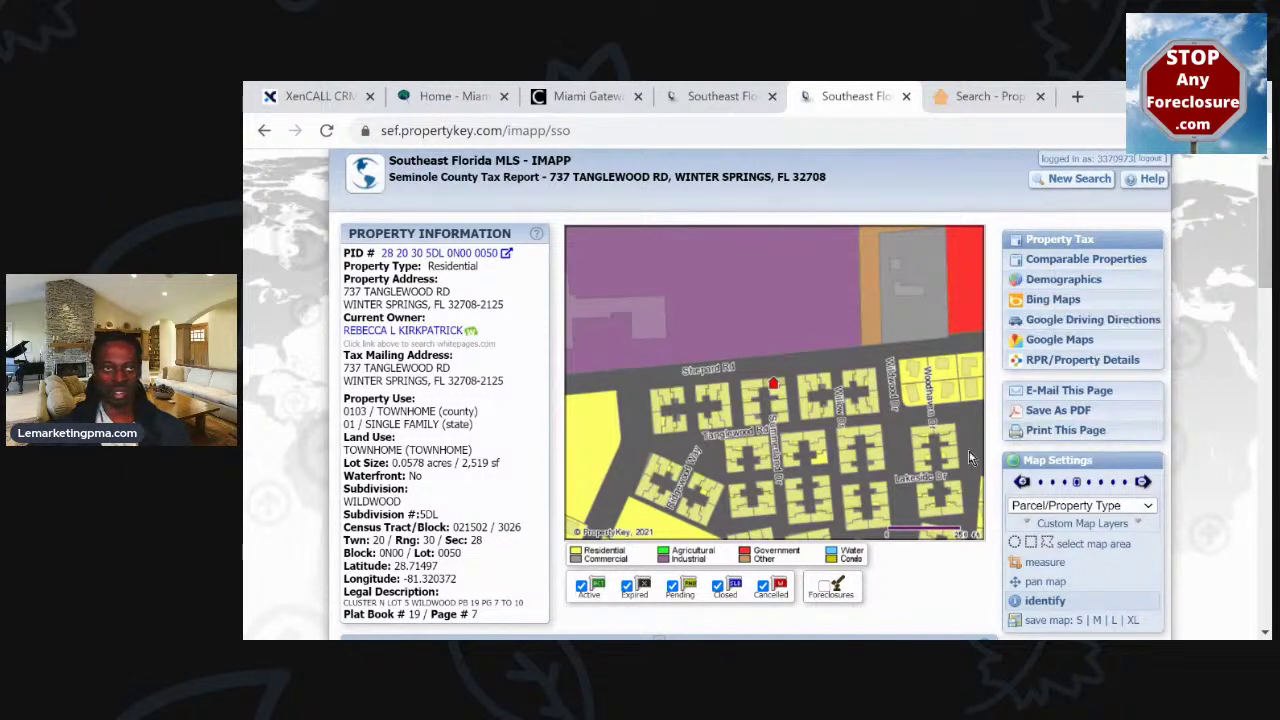
scroll(531, 458, down, 6)
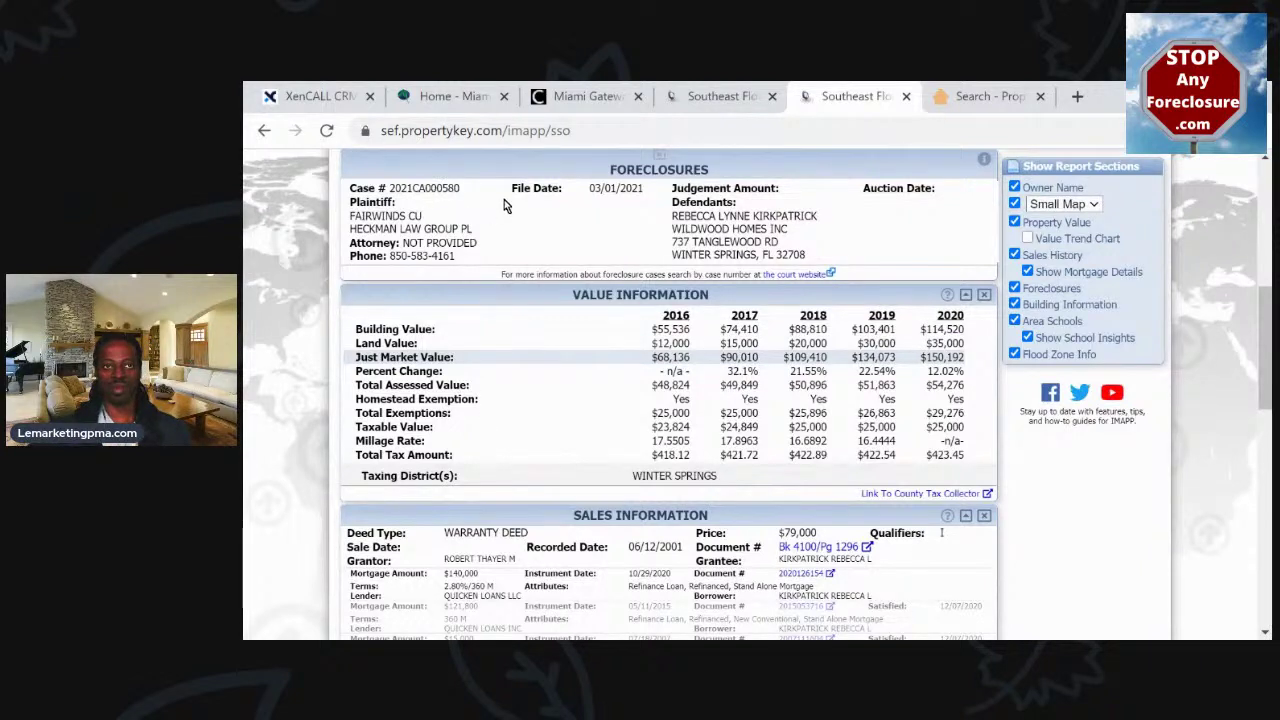
double_click(423, 188)
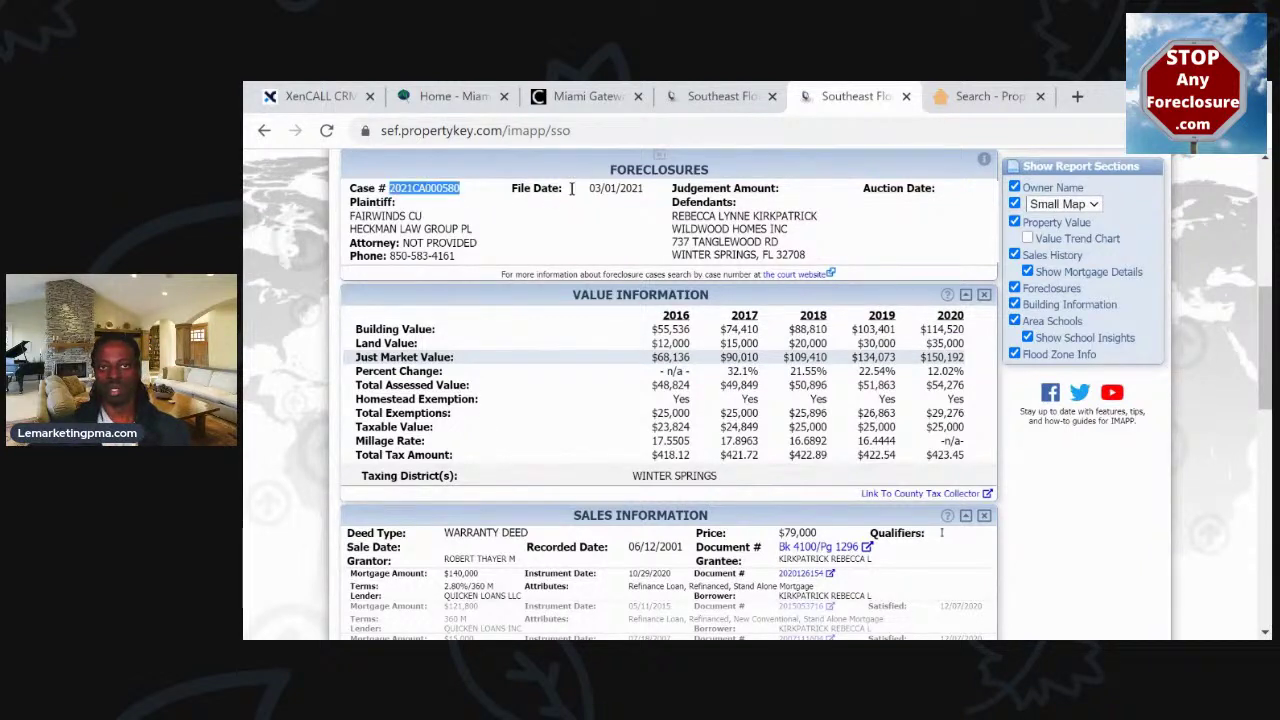
triple_click(735, 216)
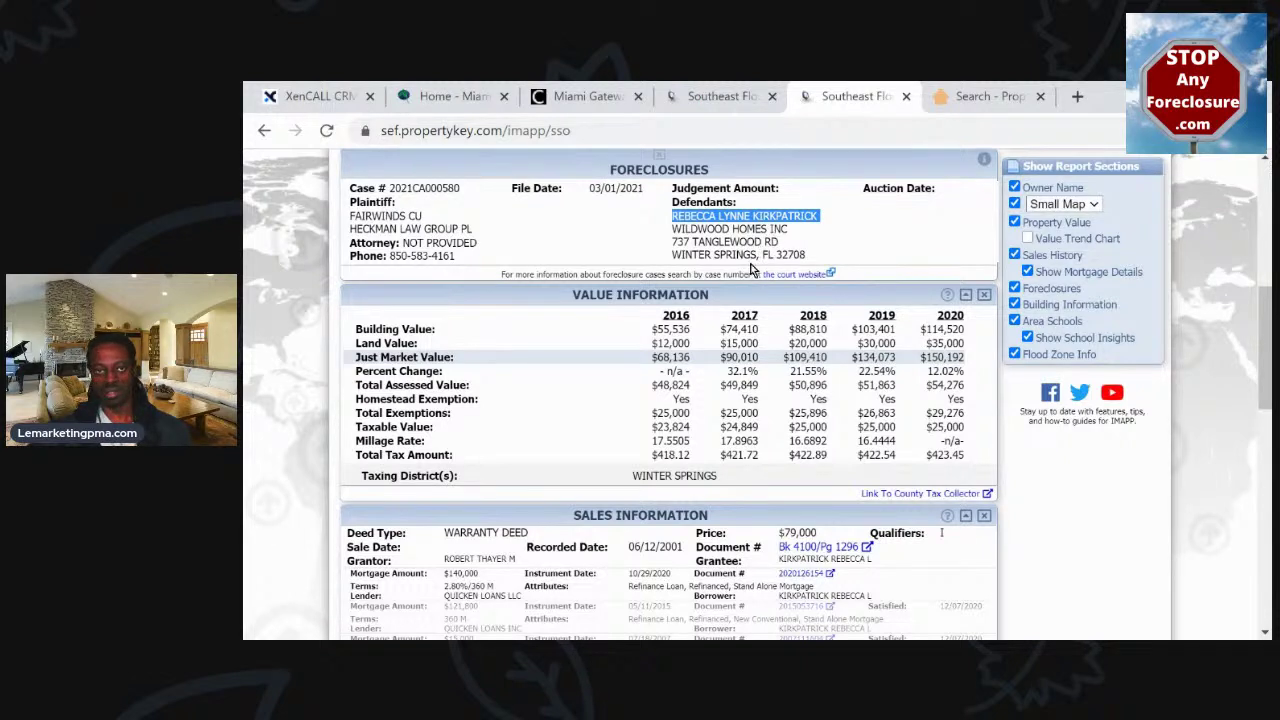
drag(785, 229, 697, 229)
drag(803, 216, 690, 229)
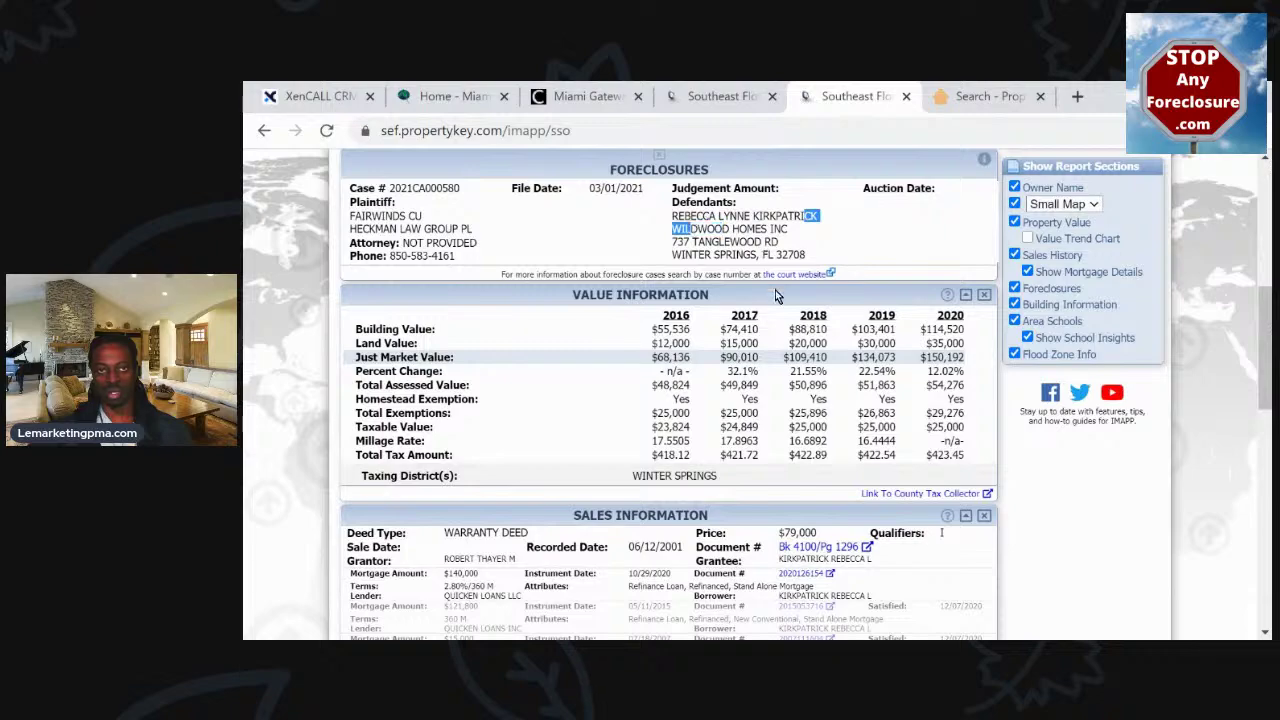
scroll(757, 270, down, 3)
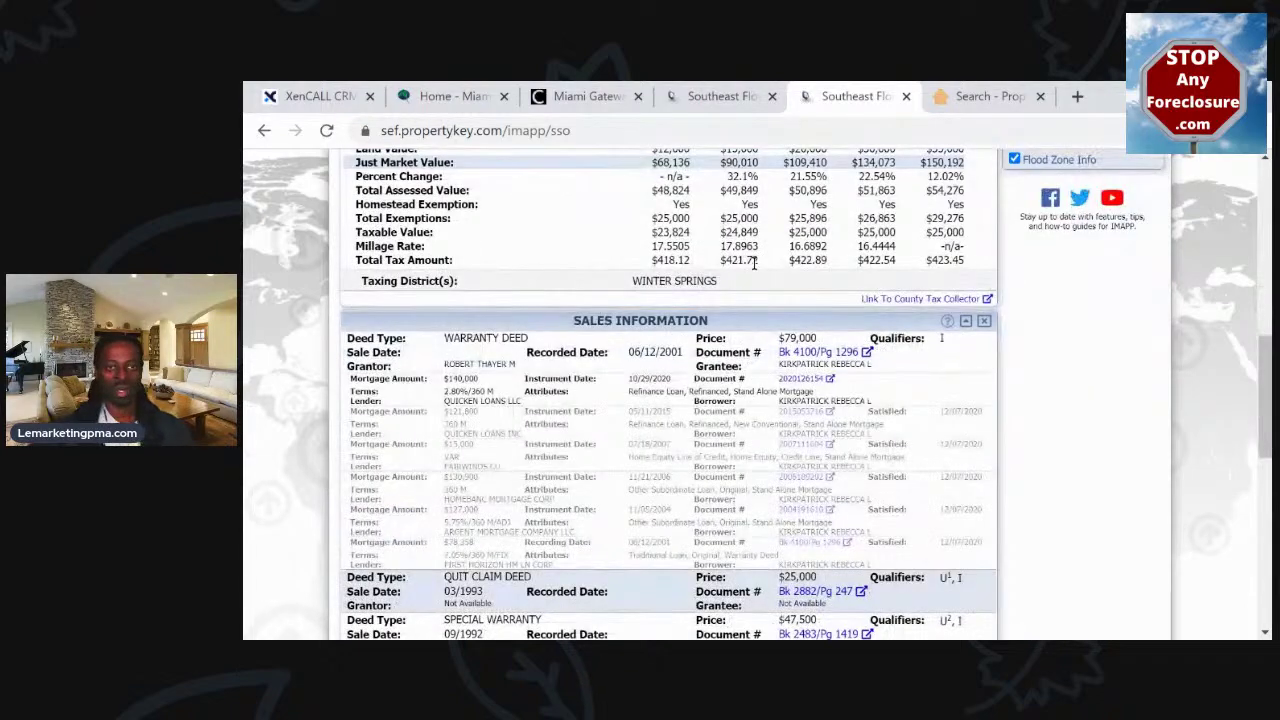
scroll(756, 272, down, 3)
scroll(756, 270, down, 6)
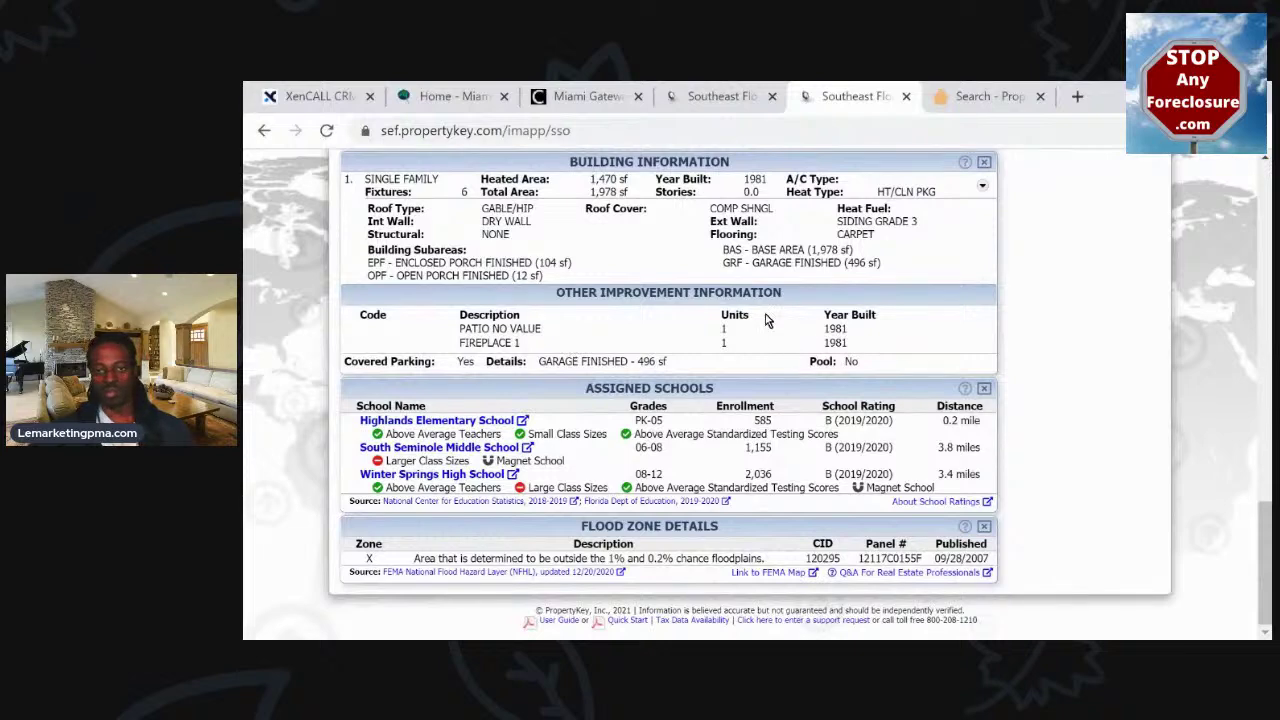
scroll(764, 320, up, 15)
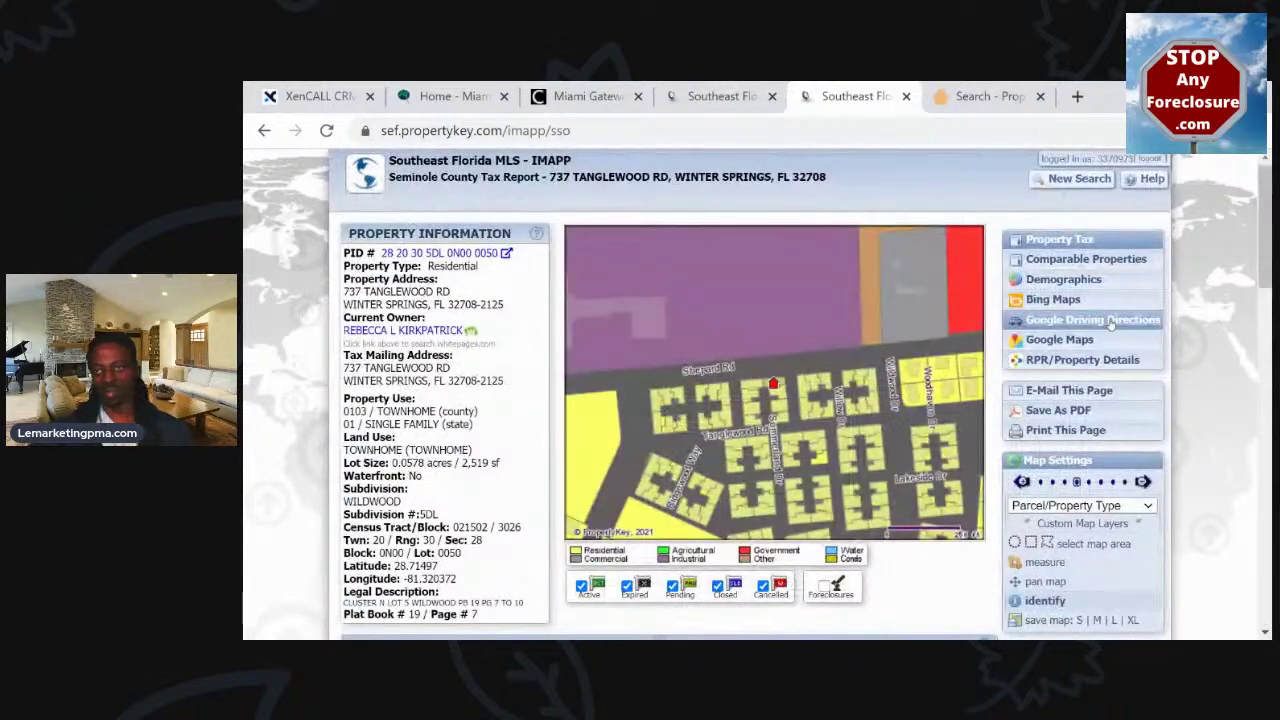
scroll(1089, 432, down, 1)
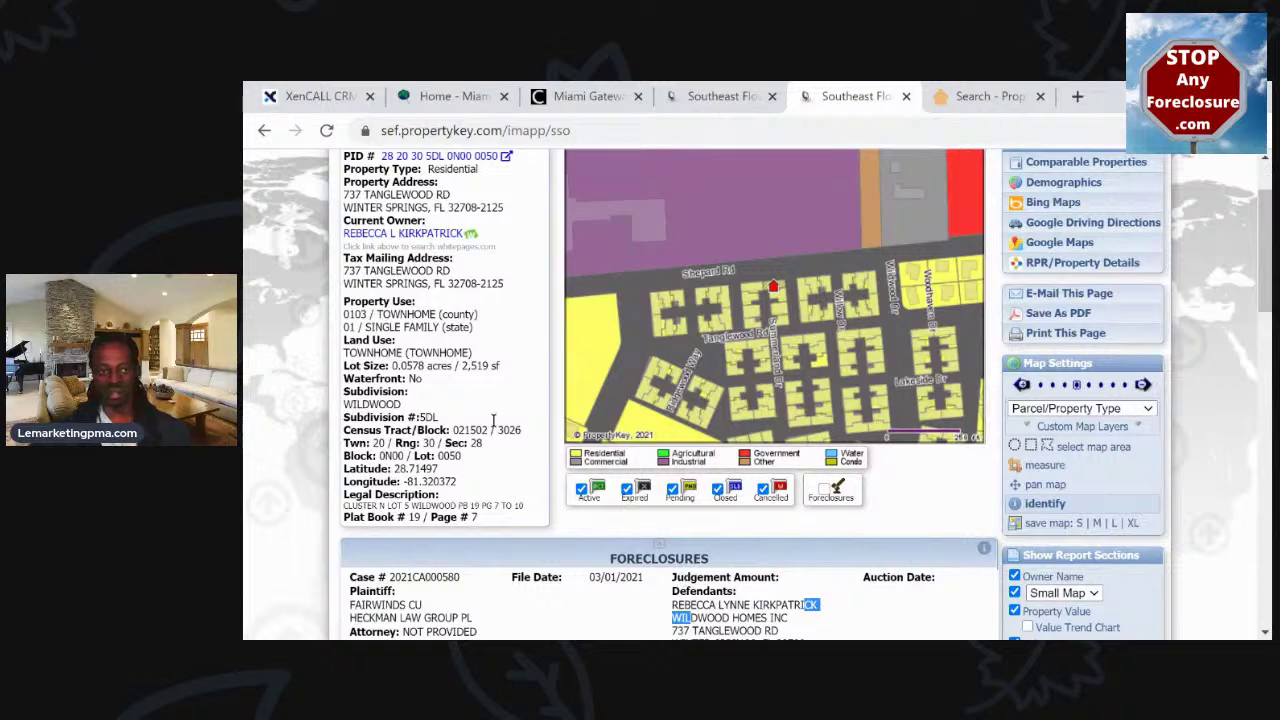
scroll(502, 285, up, 1)
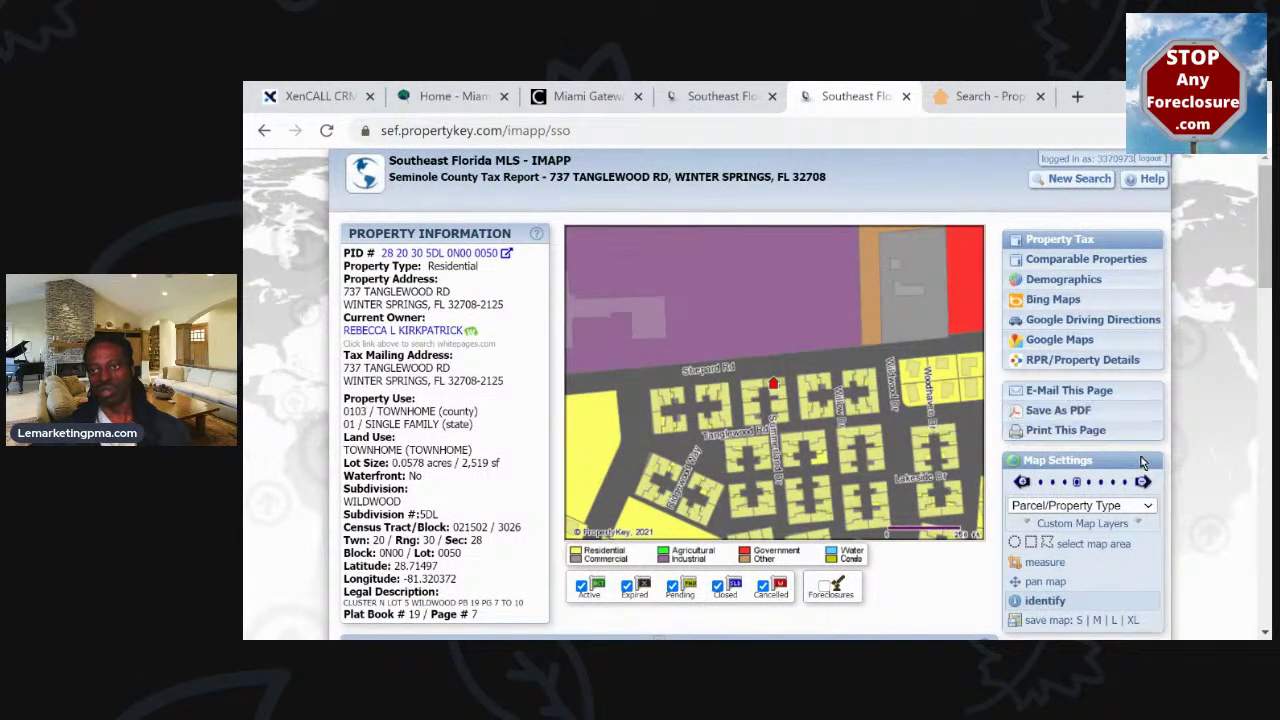
scroll(1146, 445, down, 2)
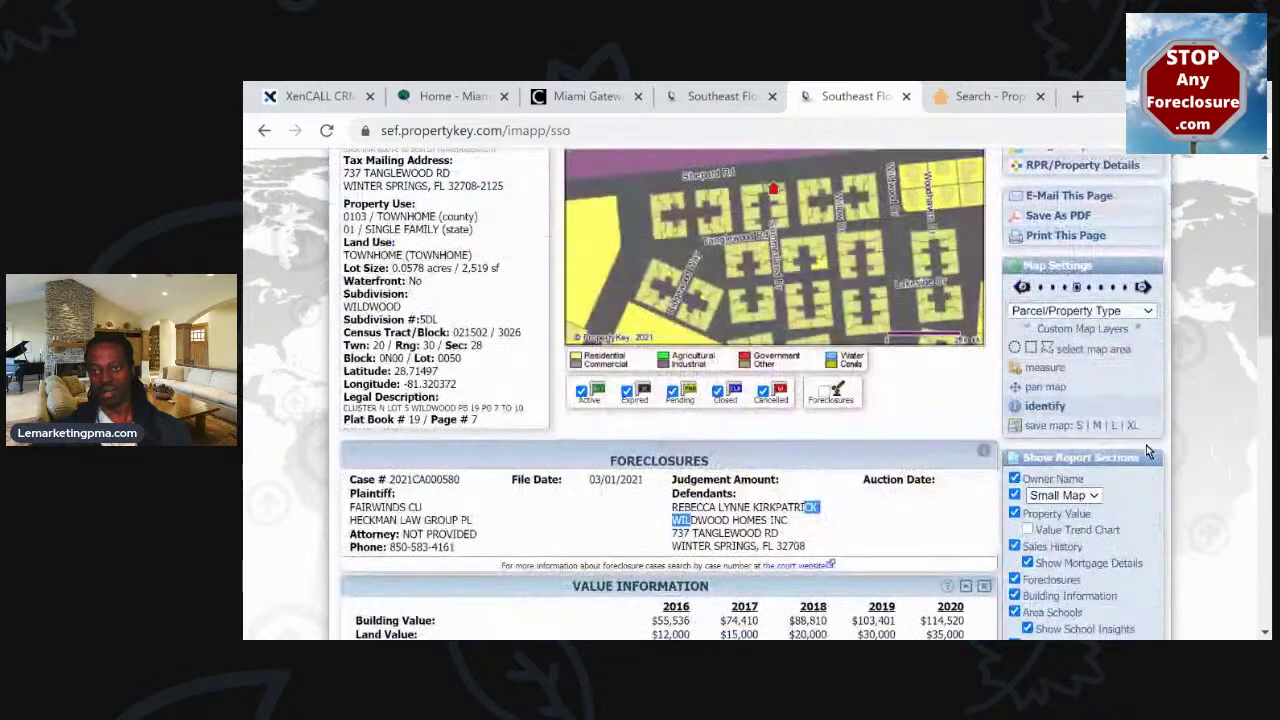
scroll(1147, 450, down, 2)
scroll(1143, 447, up, 1)
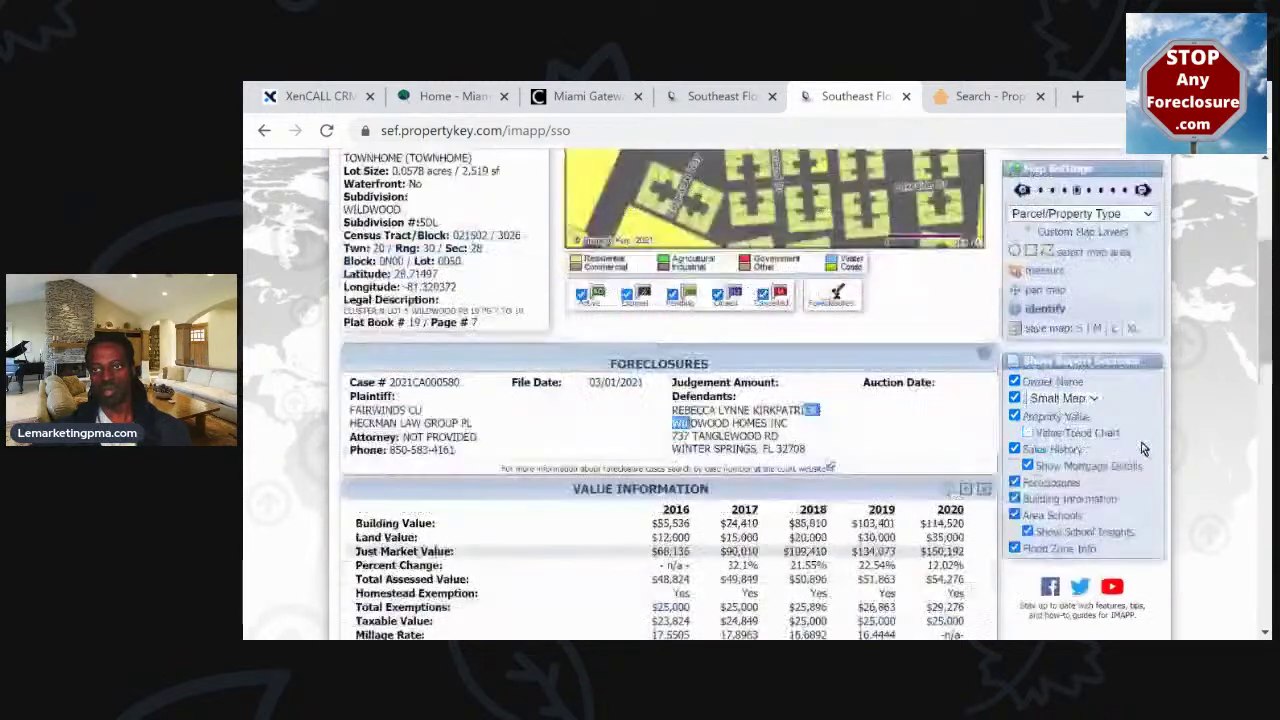
scroll(1141, 440, up, 3)
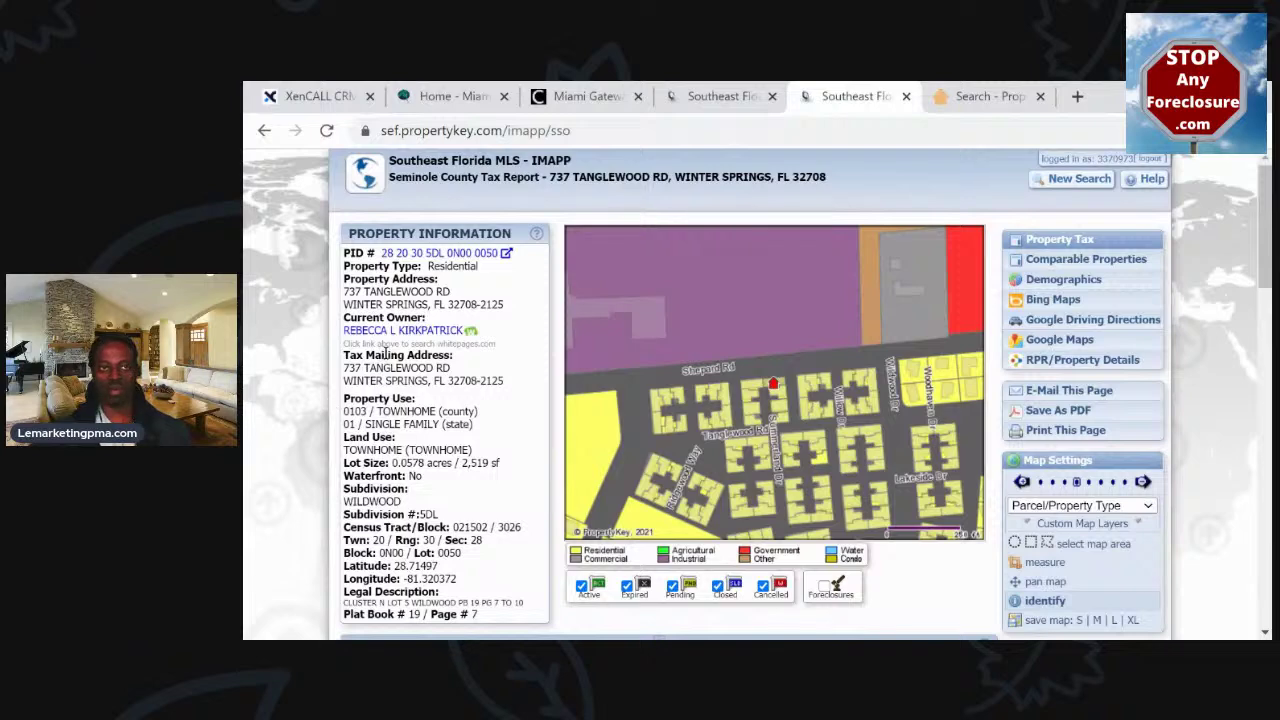
Turn on Foreclosures on the map, hiding Pending and Cancelled while keeping Active and Expired
click(636, 272)
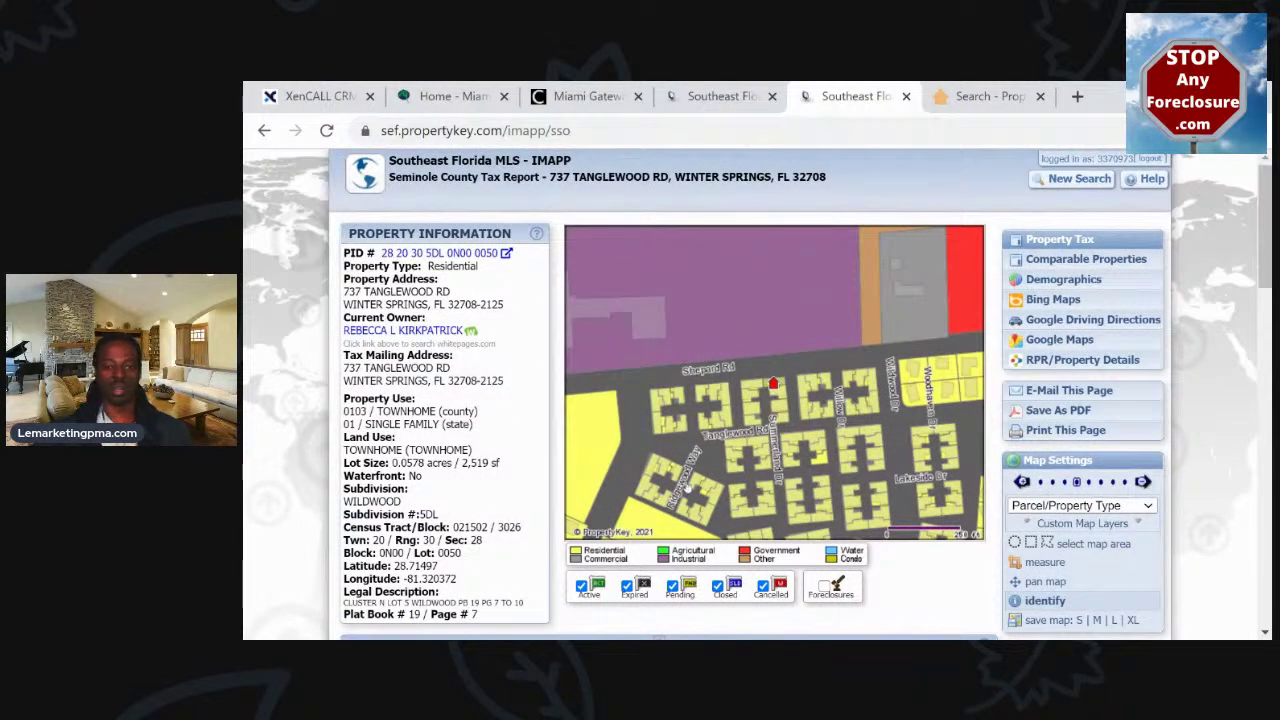
click(823, 589)
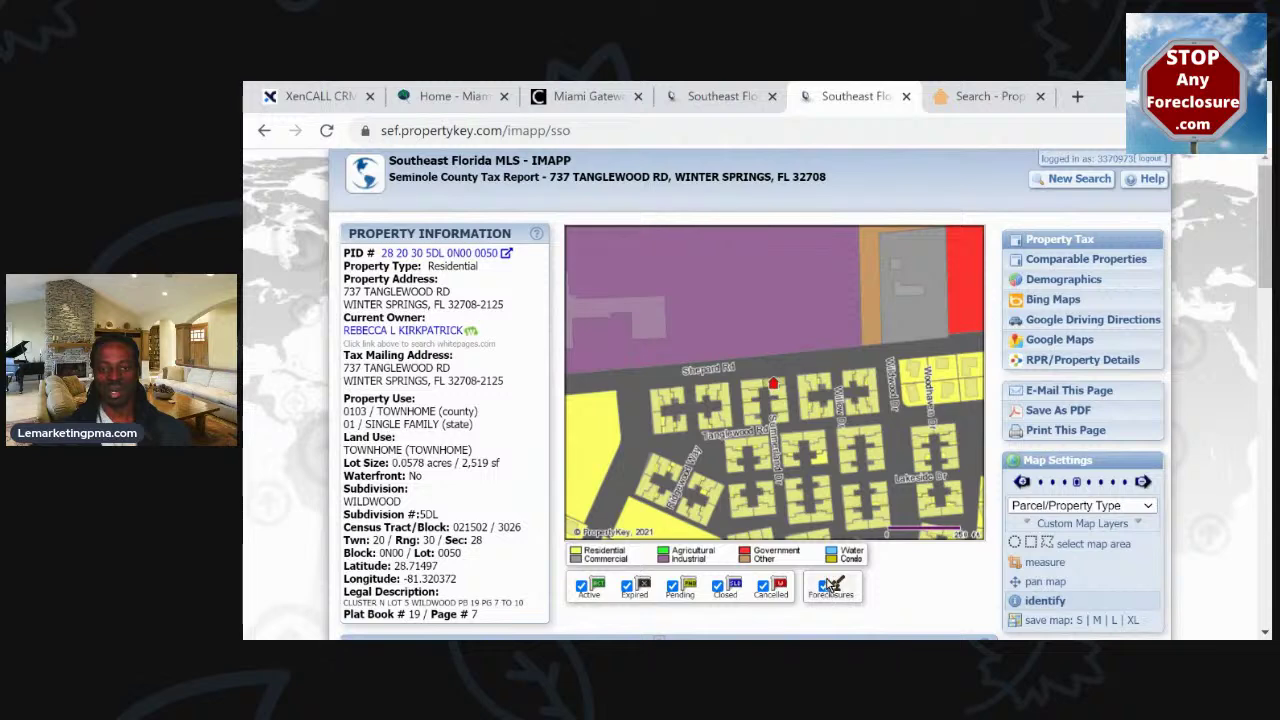
scroll(825, 585, down, 1)
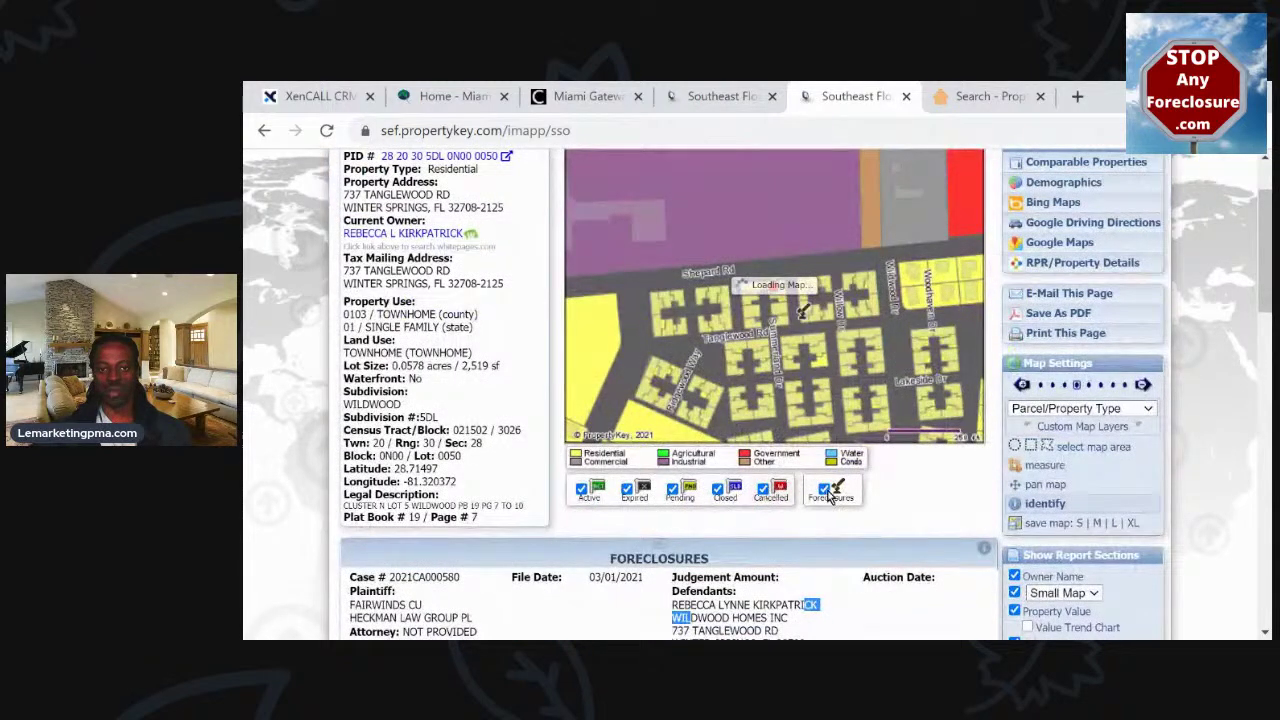
click(580, 489)
click(627, 489)
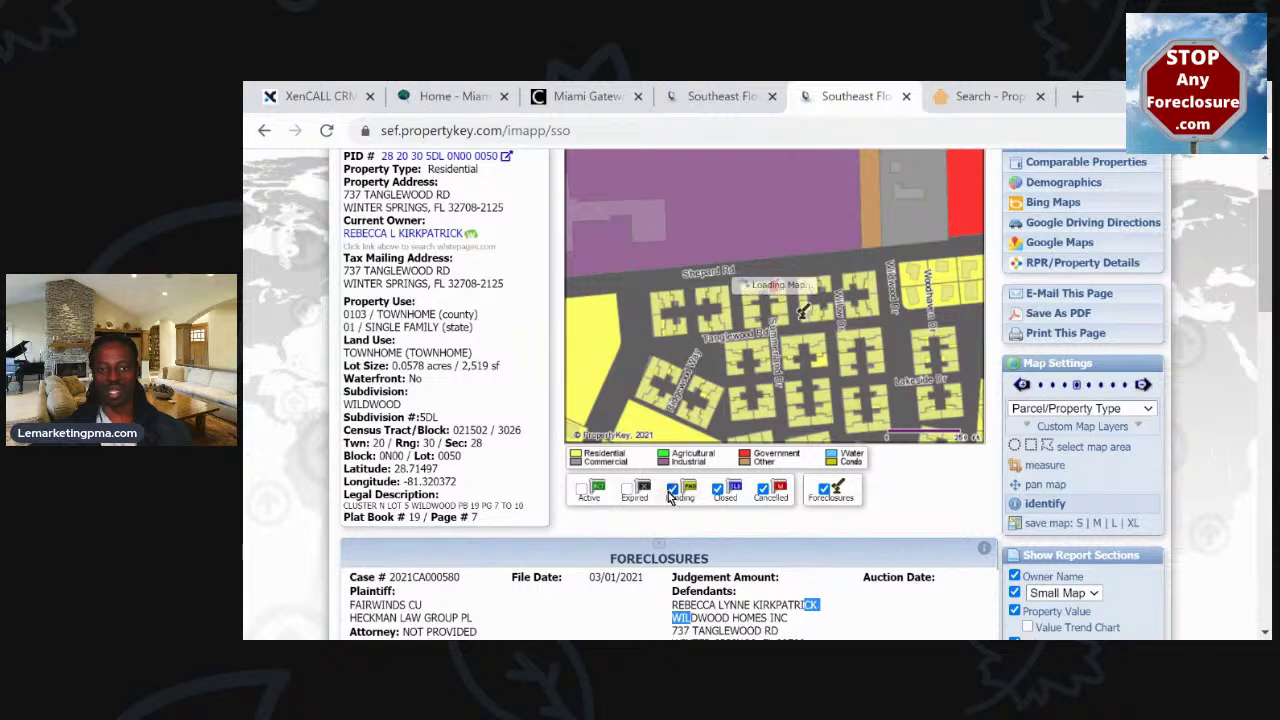
click(671, 492)
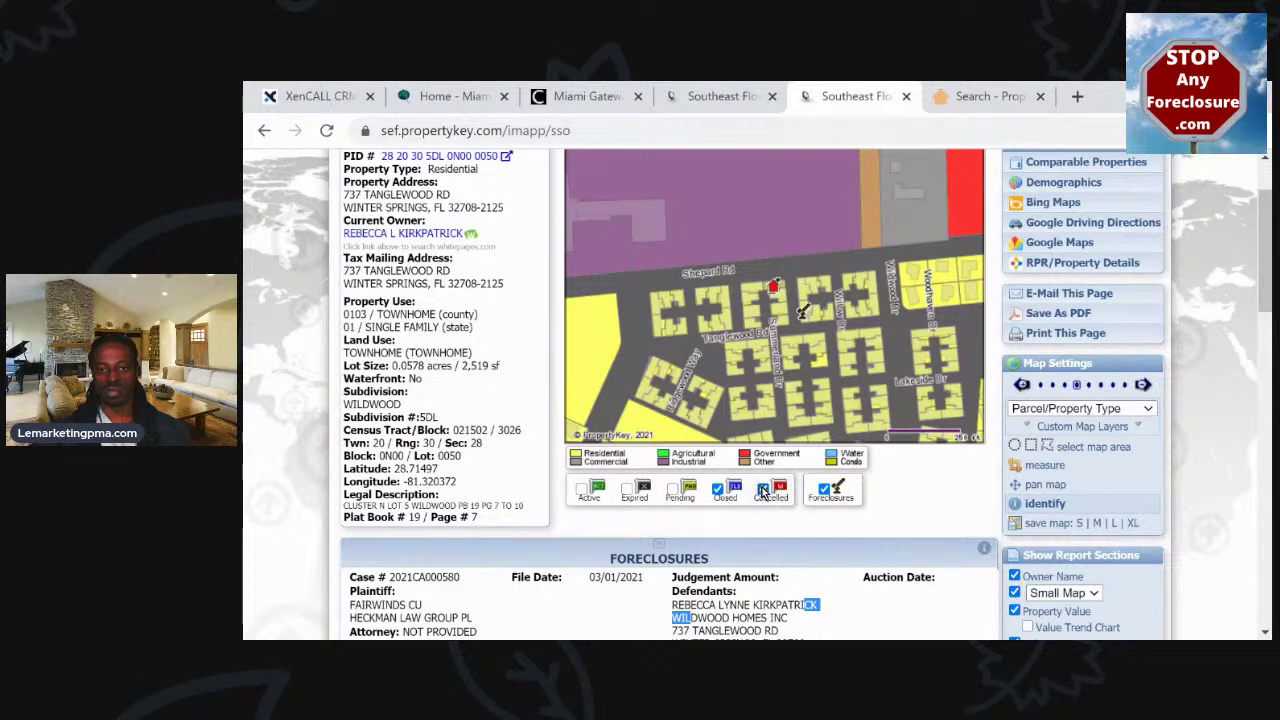
click(762, 489)
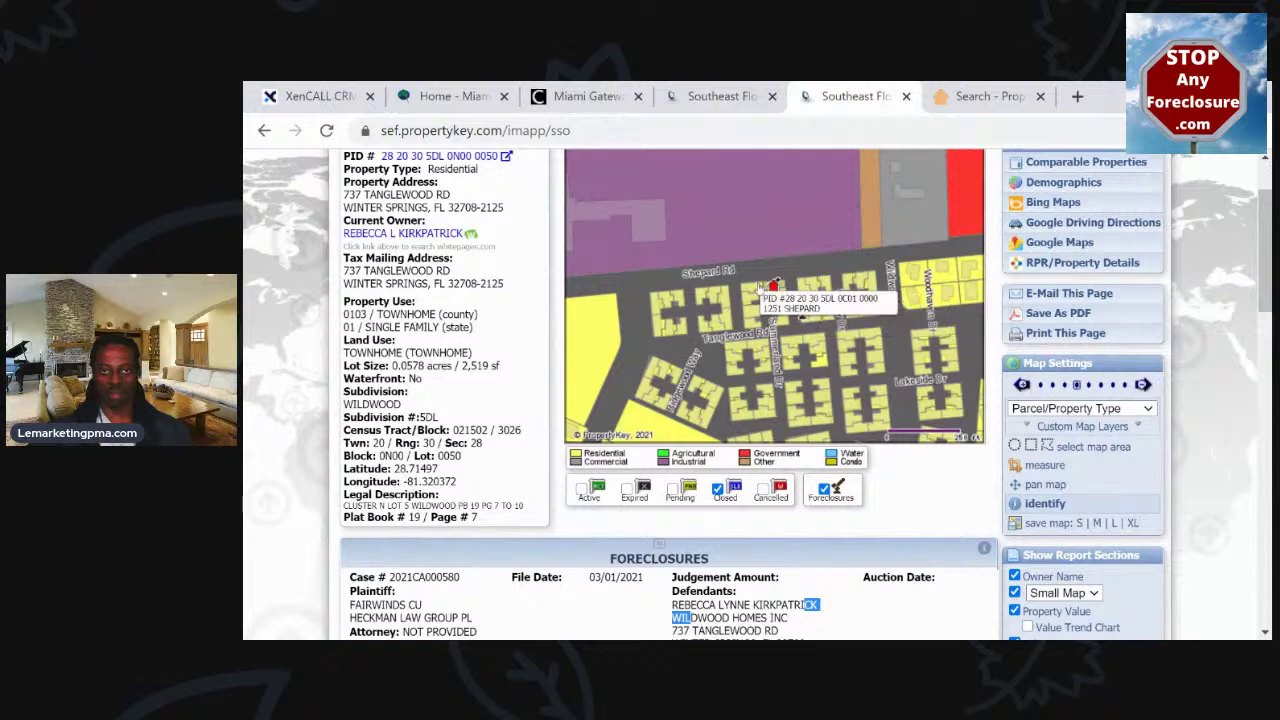
click(580, 492)
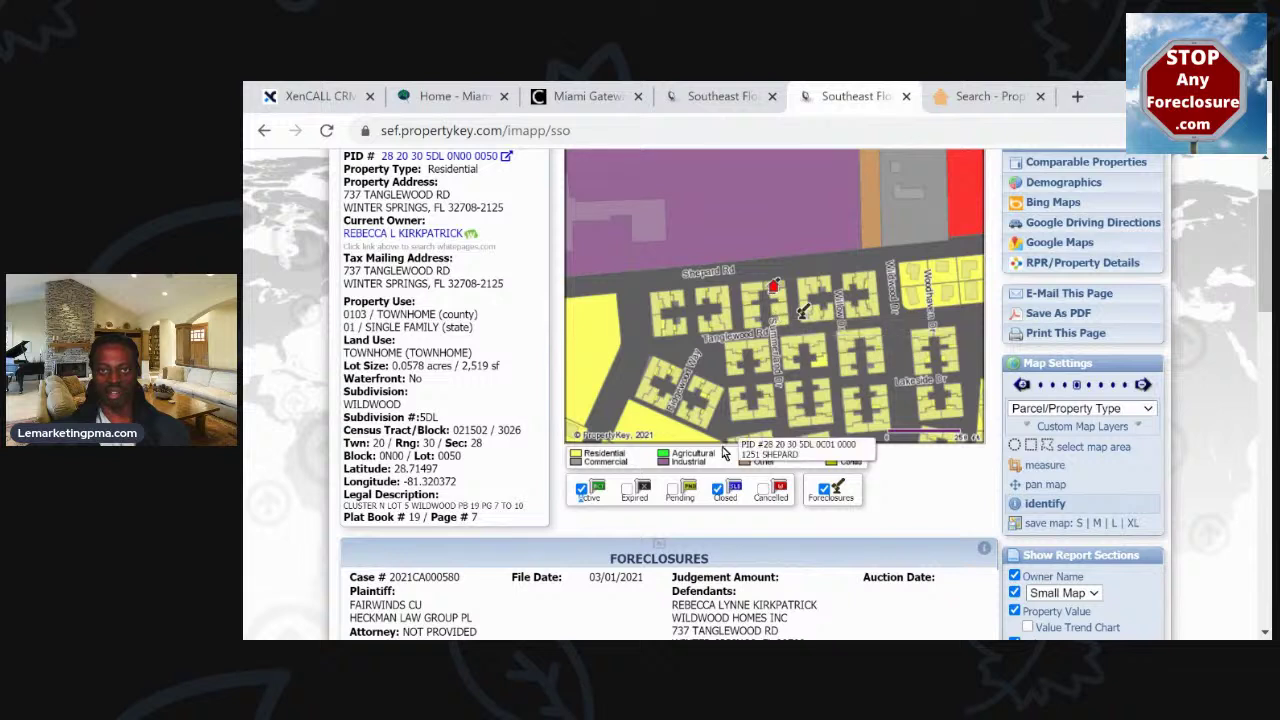
click(627, 490)
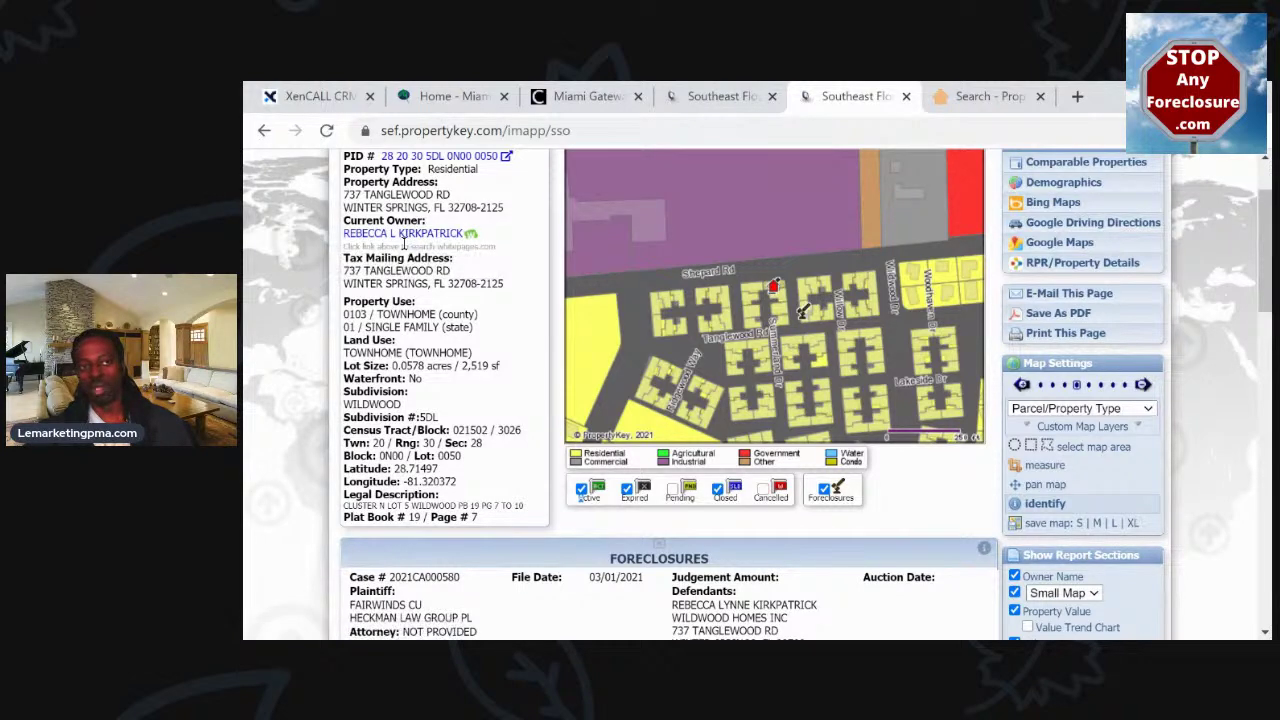
Try the owner's whitepages lookup, then open the owner link in a private window
triple_click(390, 245)
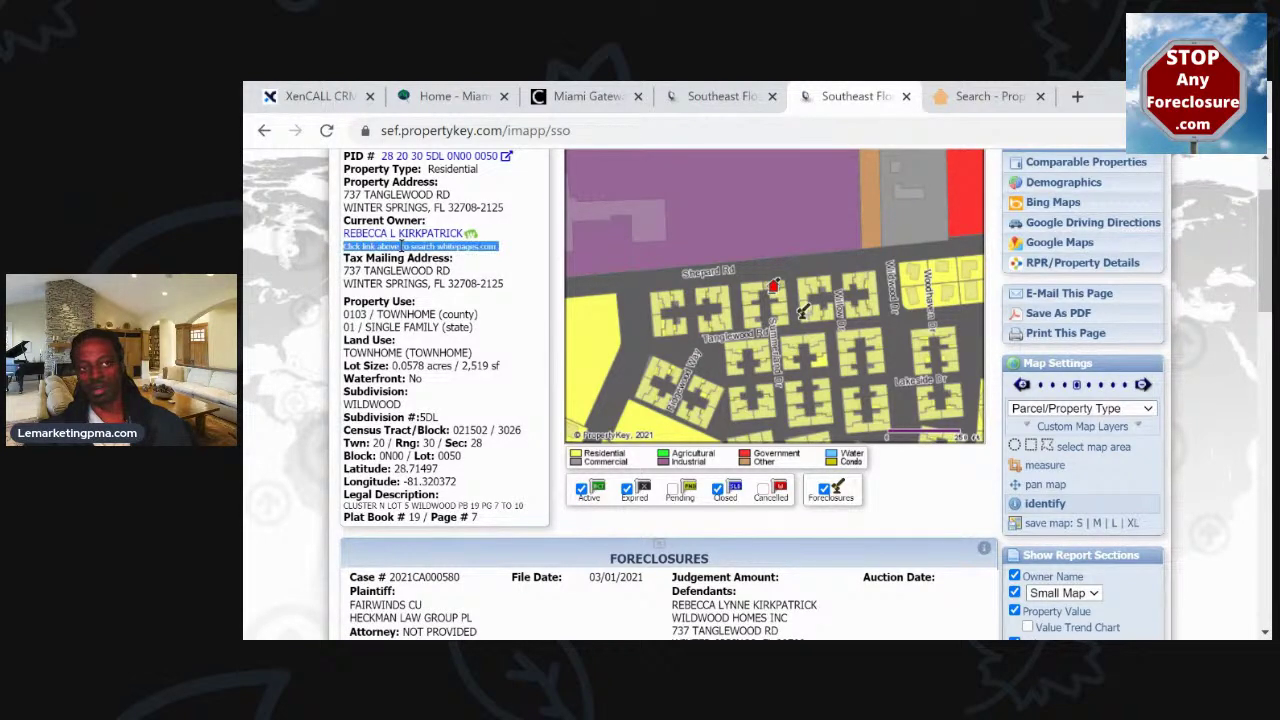
click(437, 235)
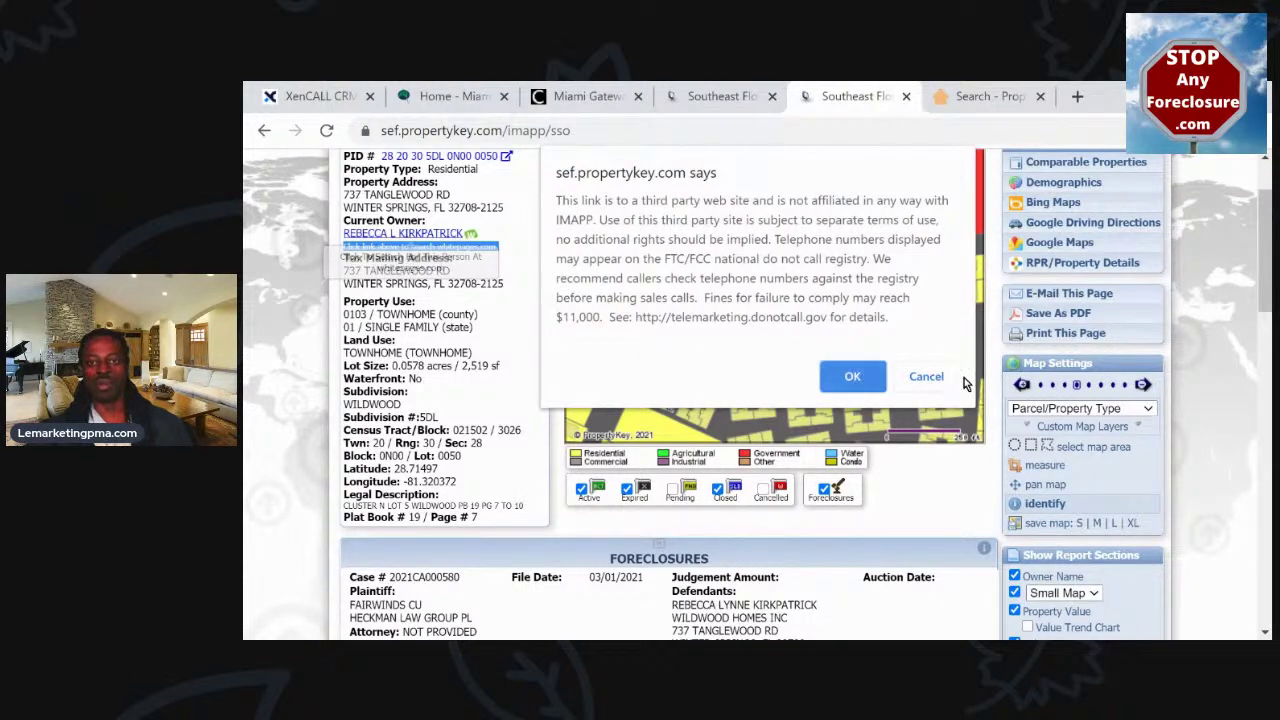
click(927, 375)
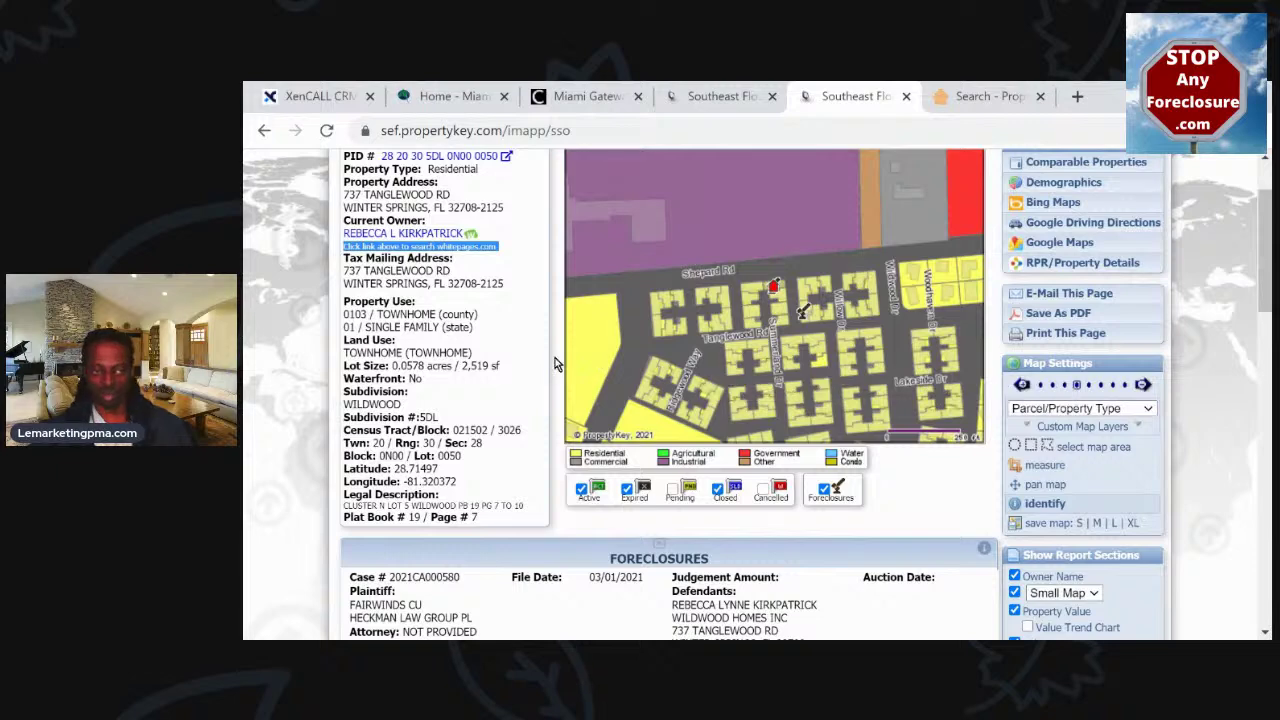
right_click(391, 237)
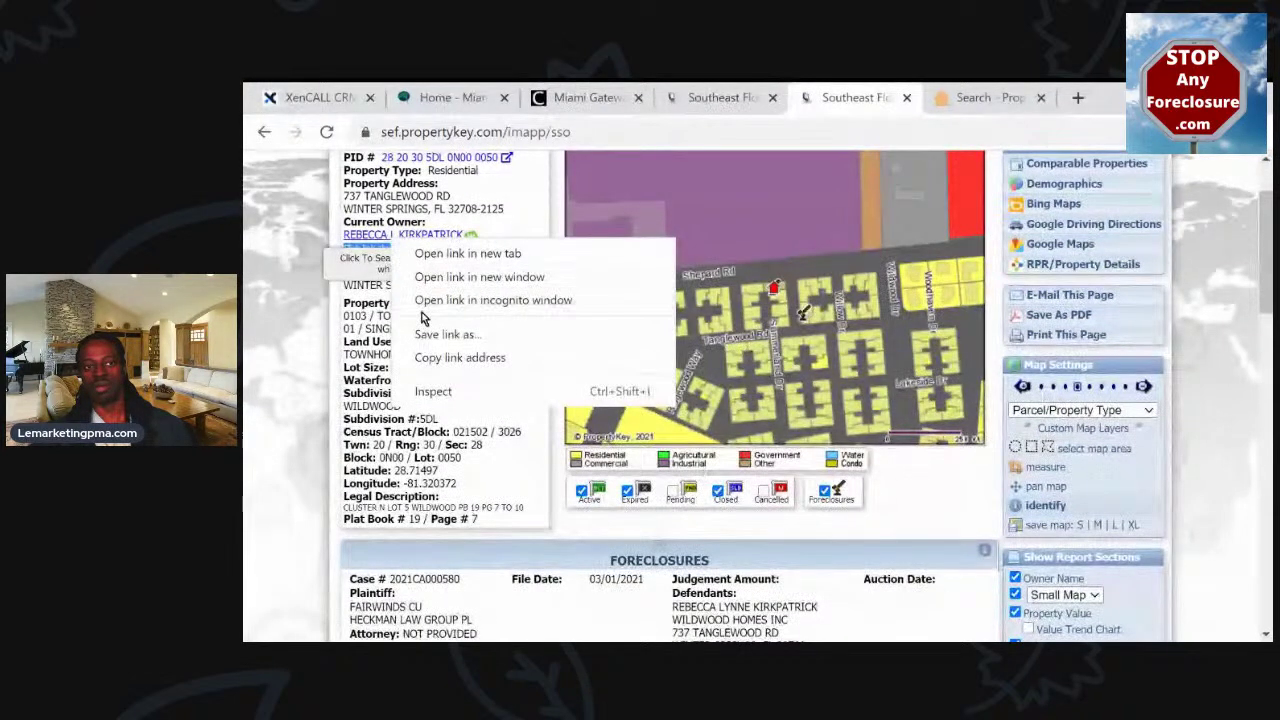
click(420, 302)
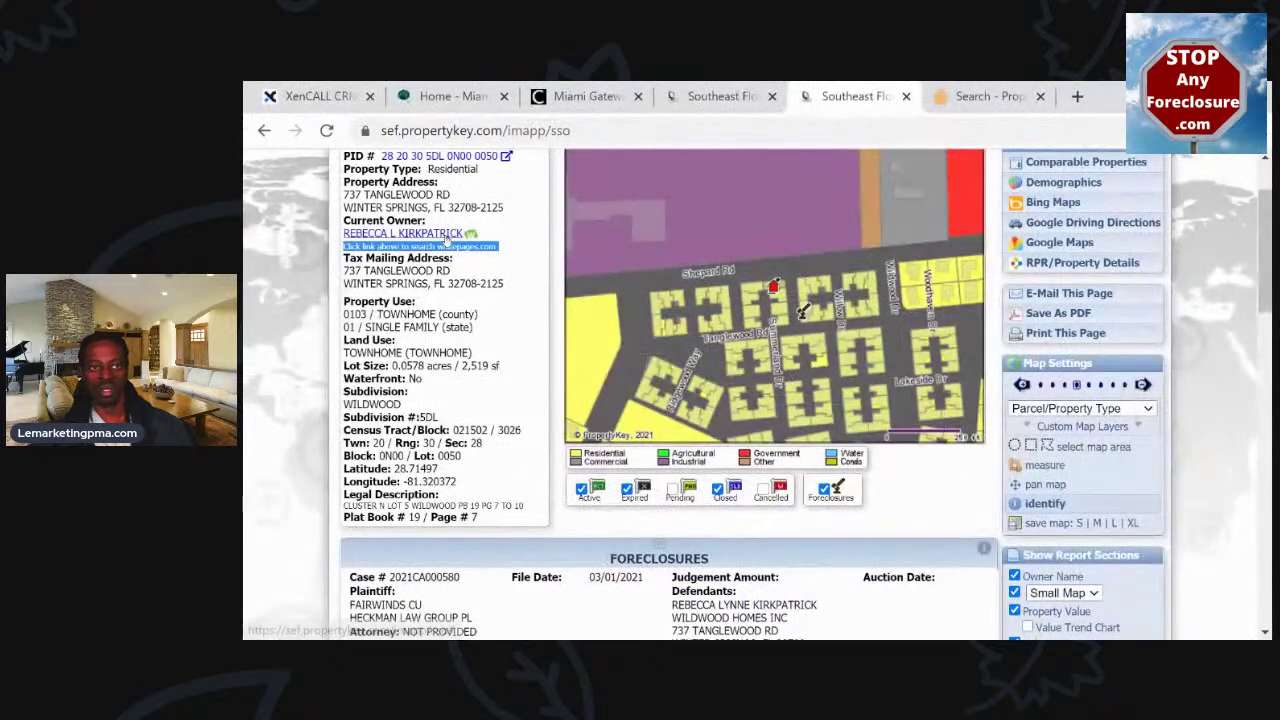
right_click(448, 243)
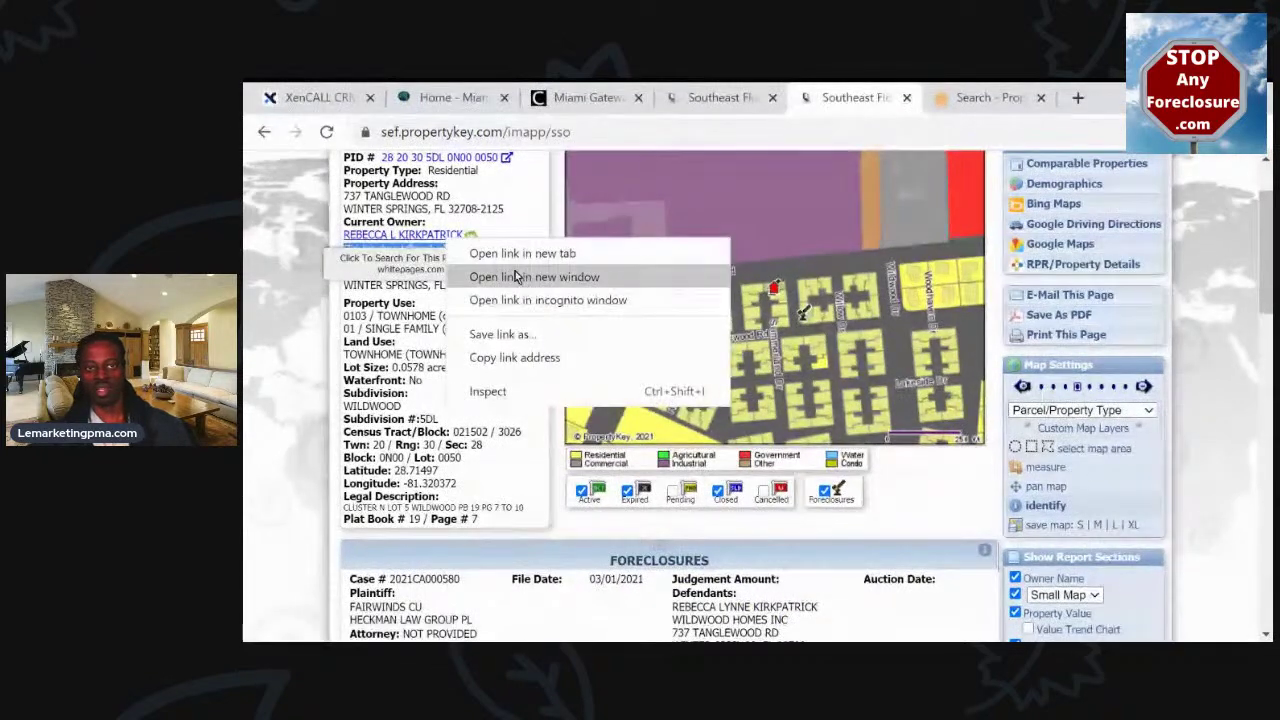
click(530, 301)
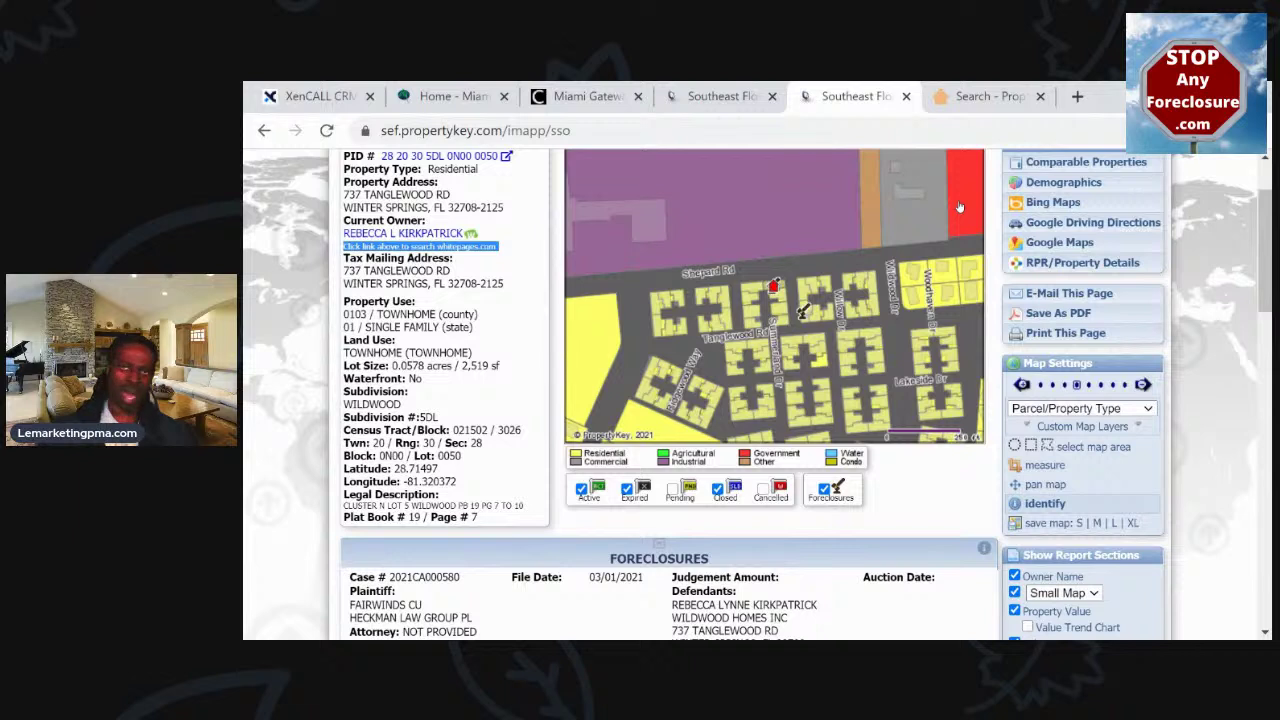
click(1085, 263)
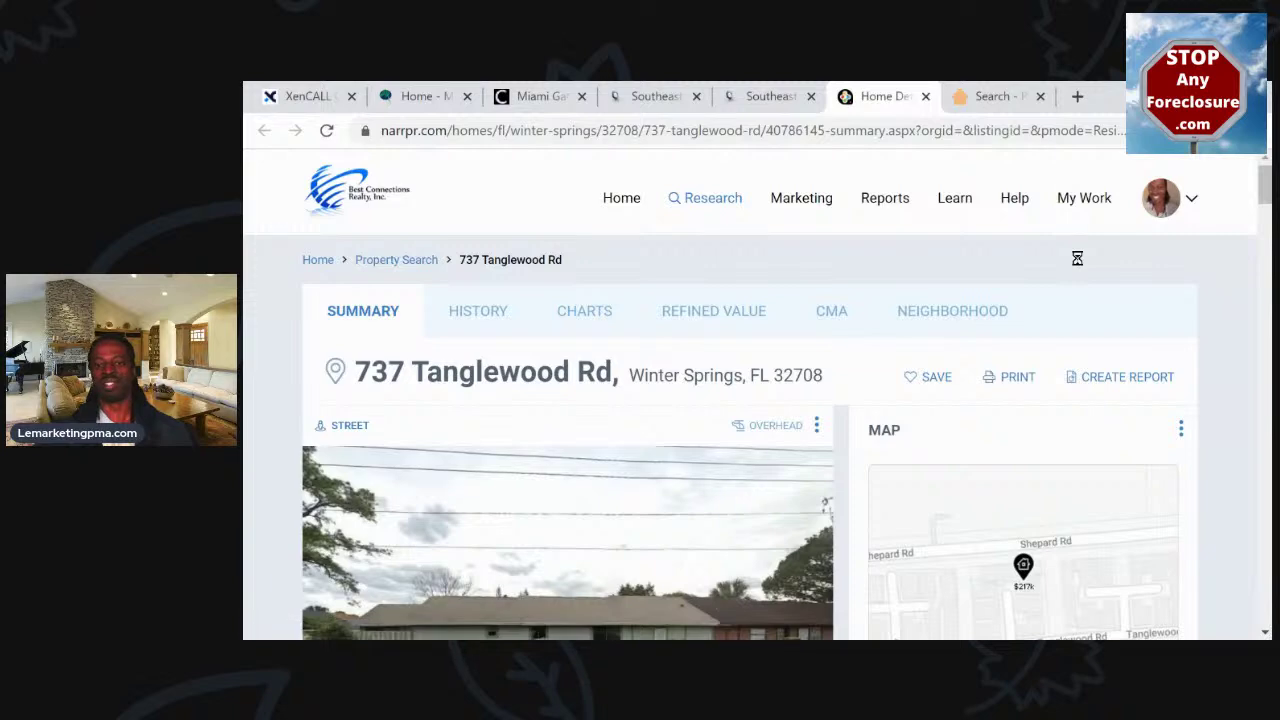
Scroll through Property Summary, Property Facts and Schools, then back up to the facts
scroll(590, 375, down, 3)
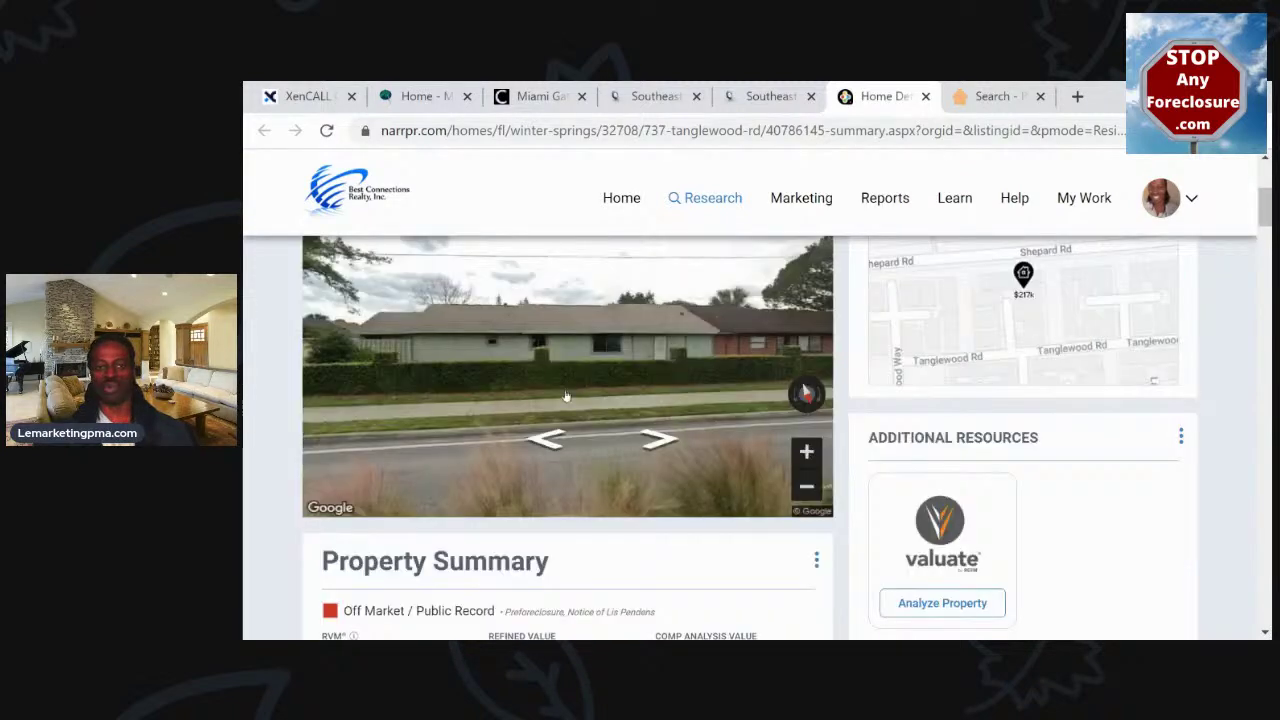
scroll(558, 402, down, 3)
scroll(558, 402, down, 8)
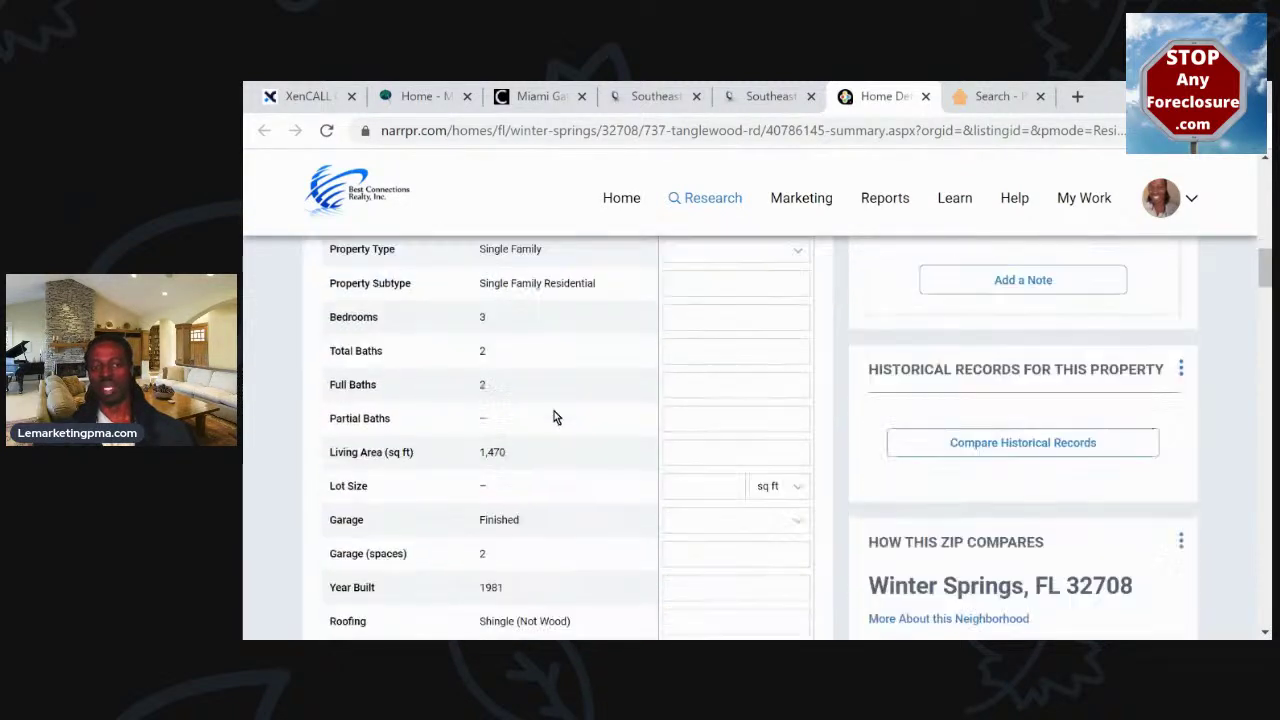
scroll(518, 404, down, 6)
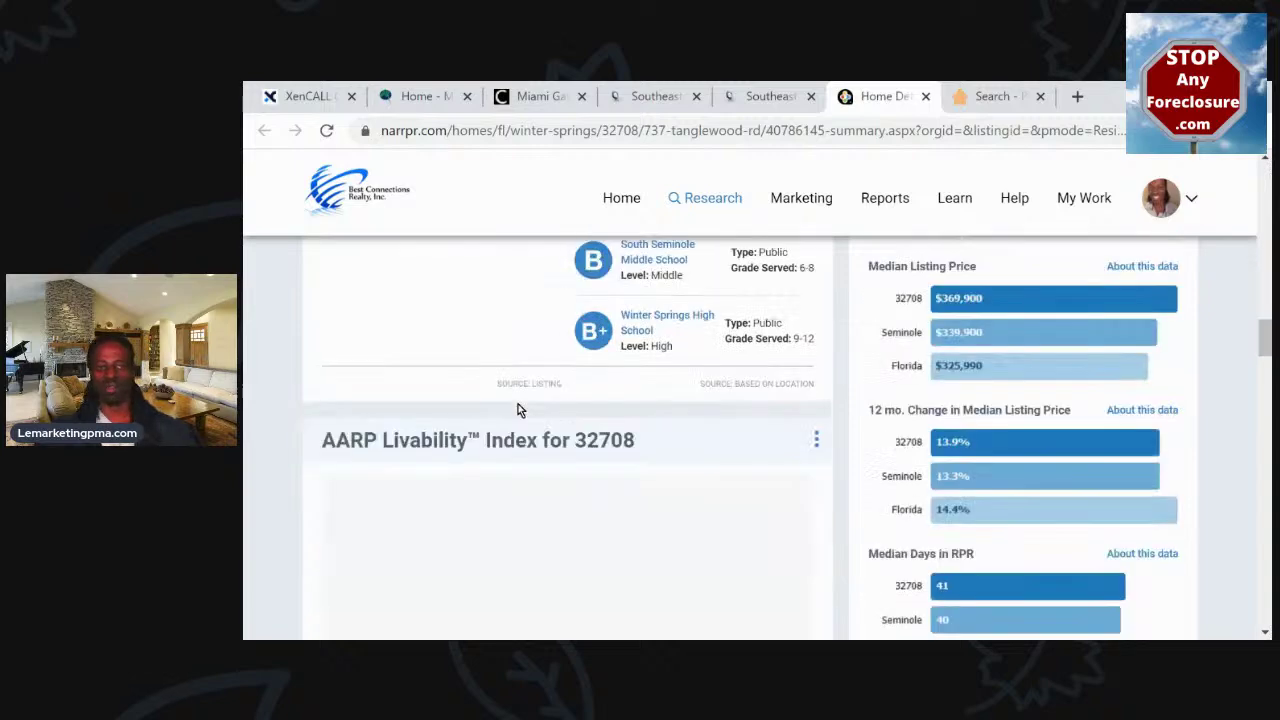
scroll(514, 400, up, 3)
scroll(539, 331, up, 6)
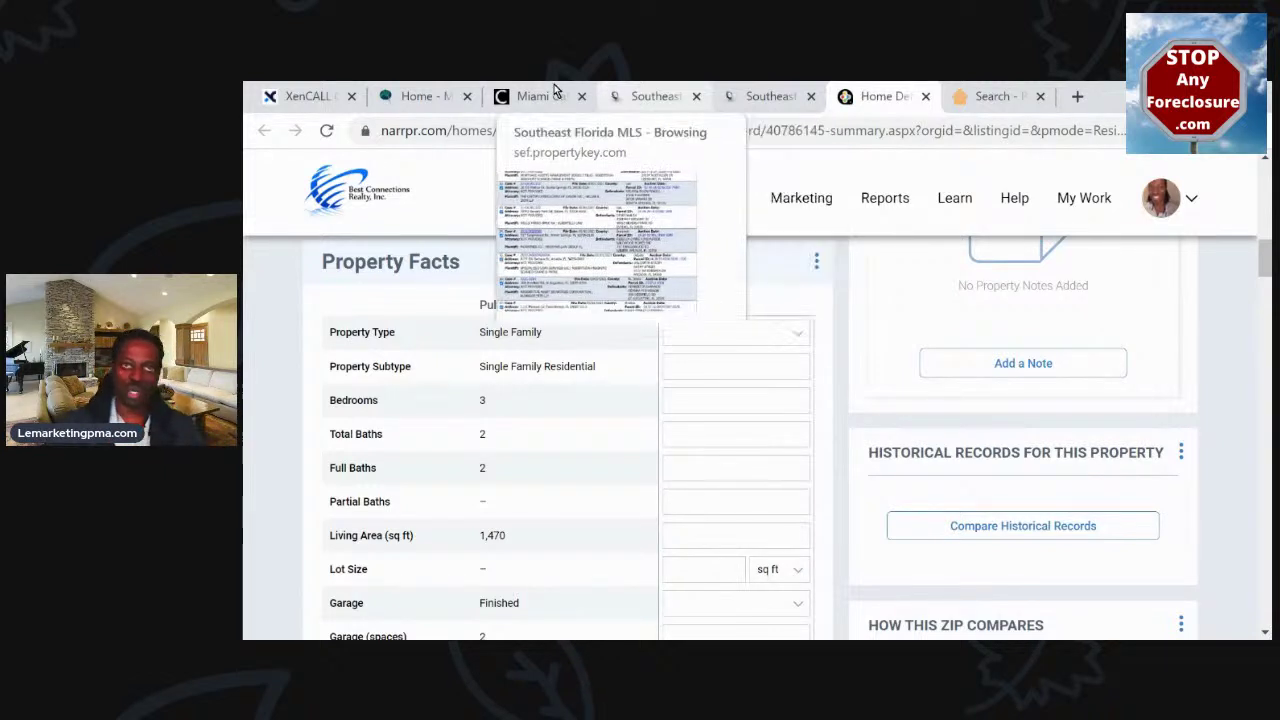
Return to the PropStream search tab and select the previous location text
mouse_move(762, 88)
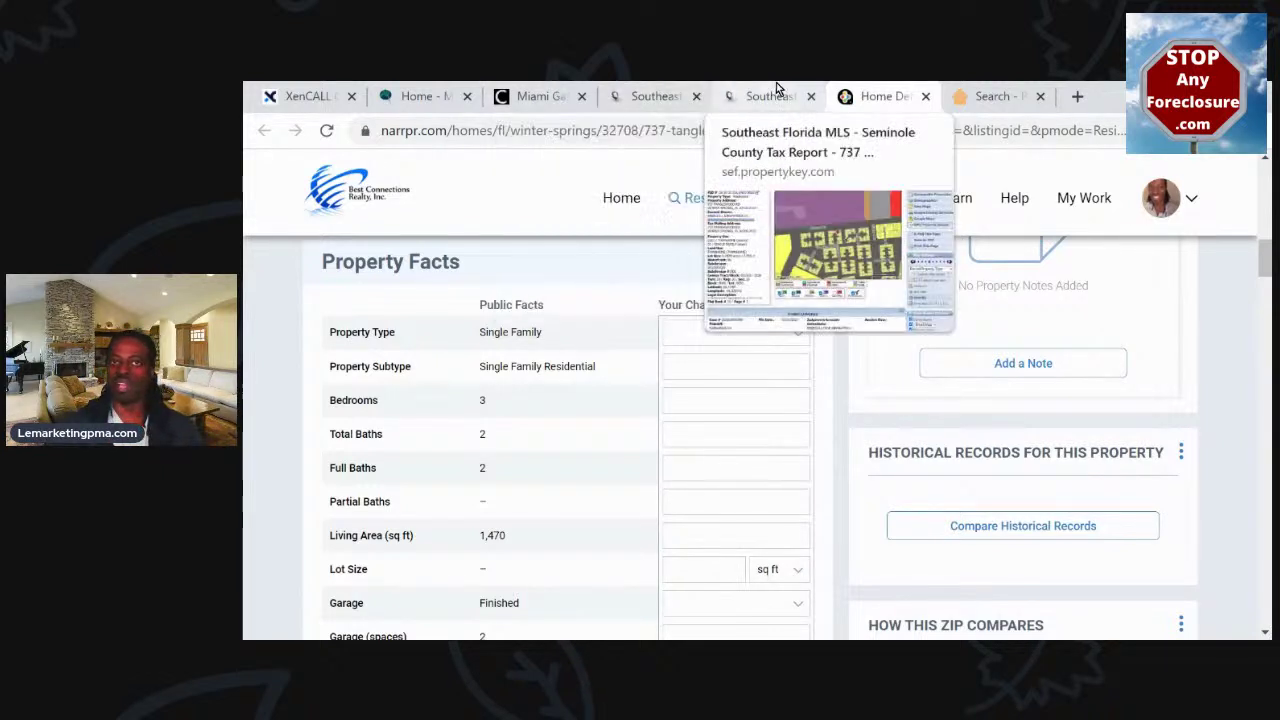
click(990, 92)
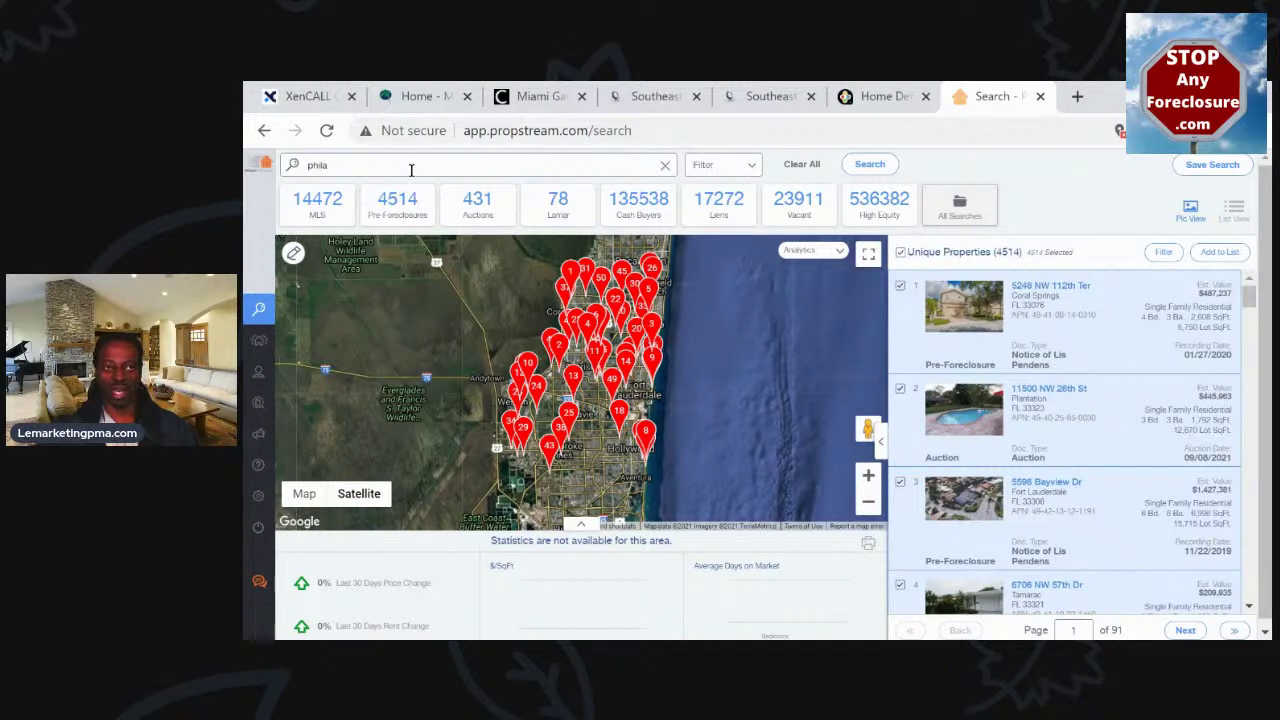
double_click(410, 170)
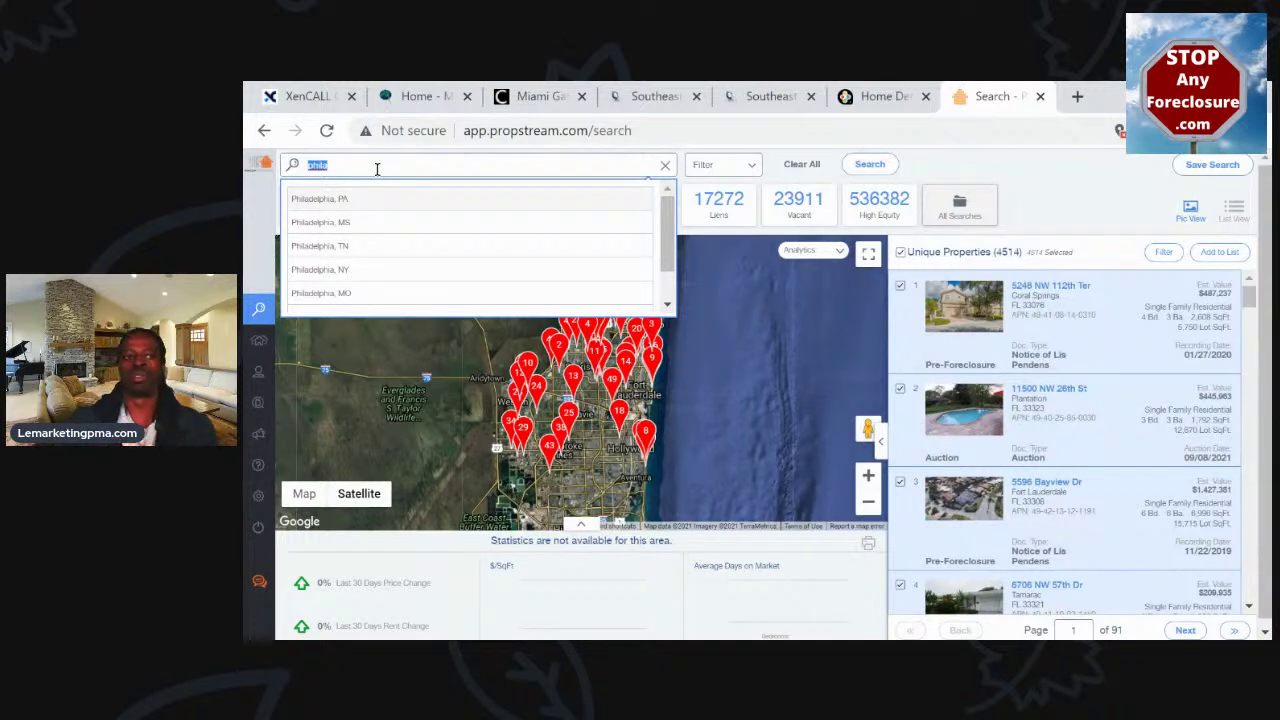
Set the search area to Philadelphia County, PA and show its 2664 pre-foreclosures
click(1080, 213)
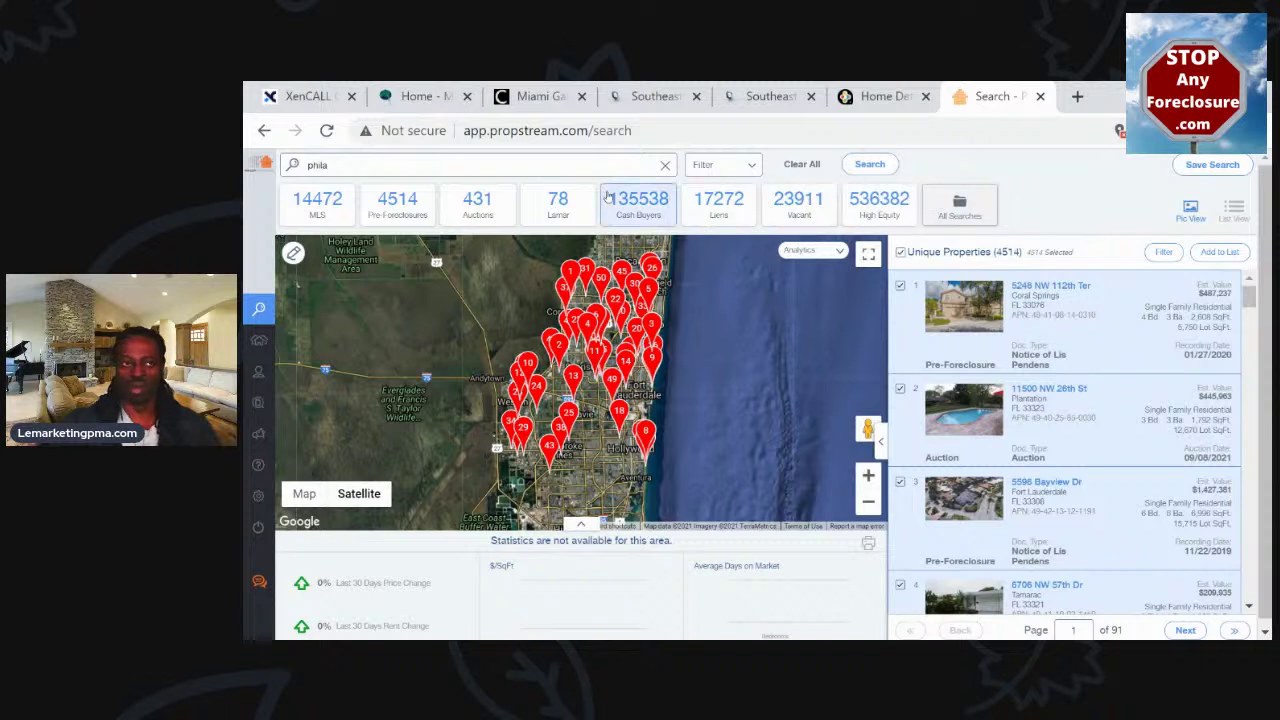
click(376, 161)
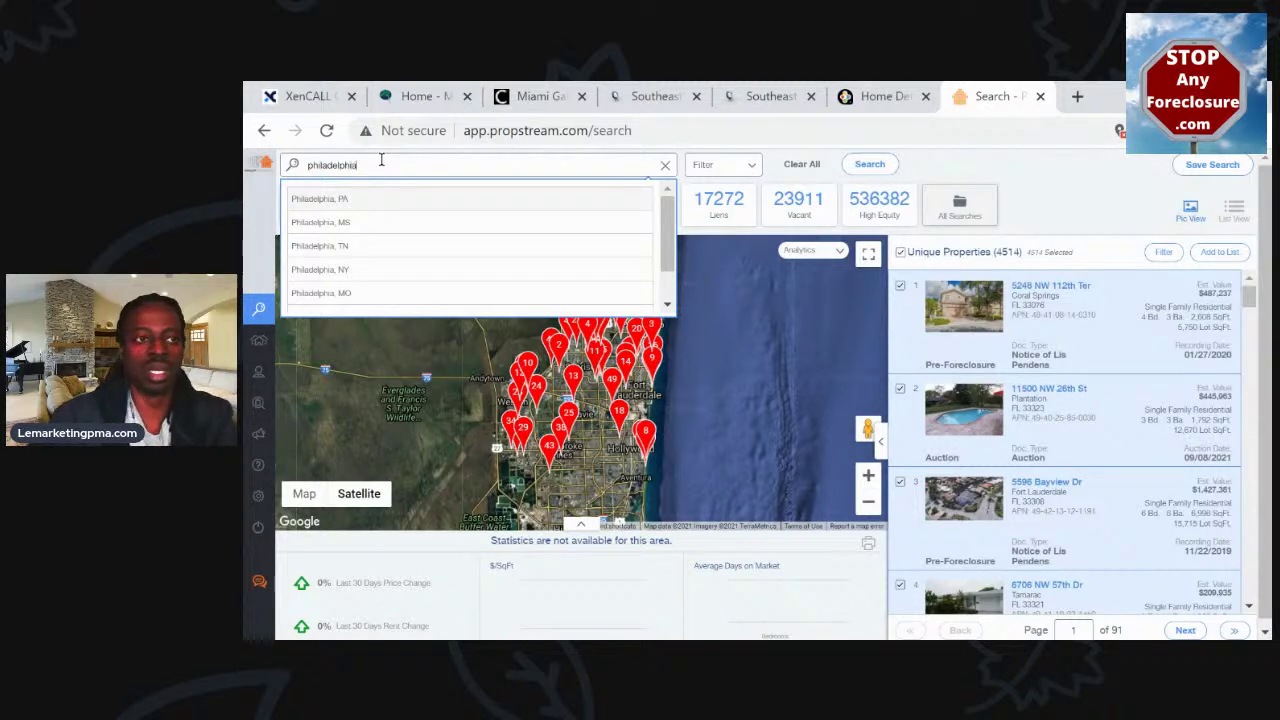
key(Return)
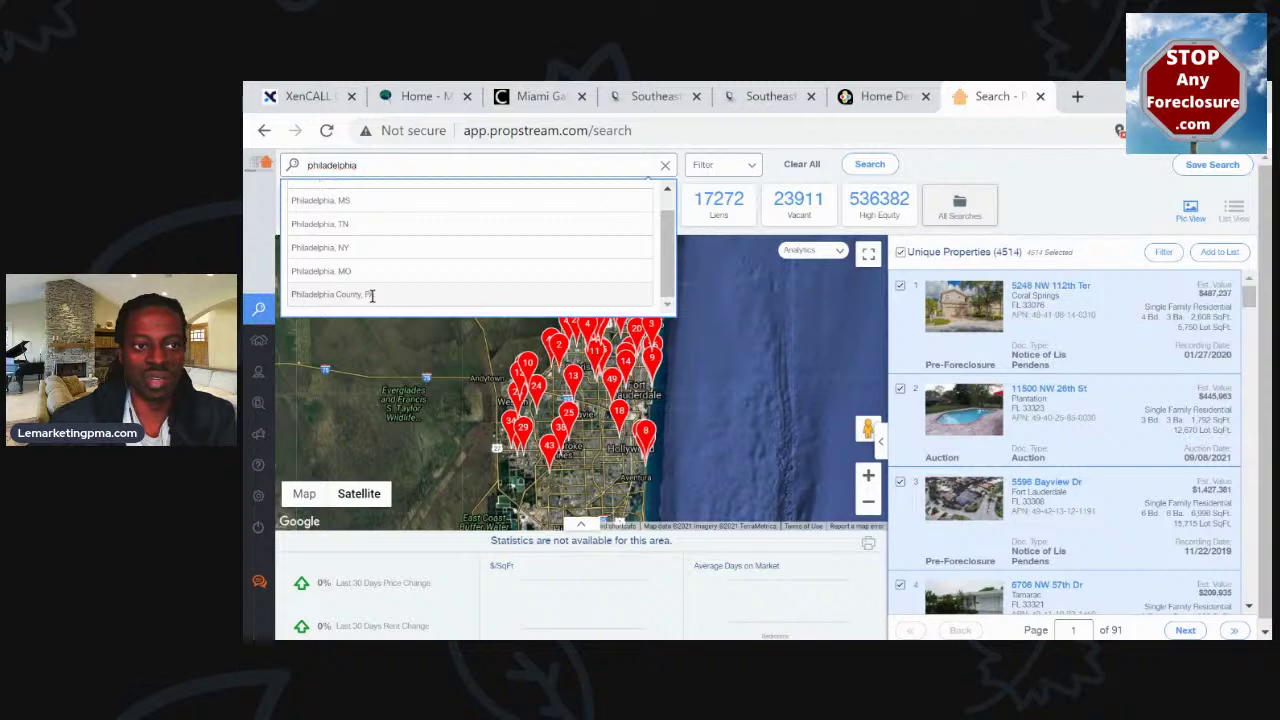
click(370, 294)
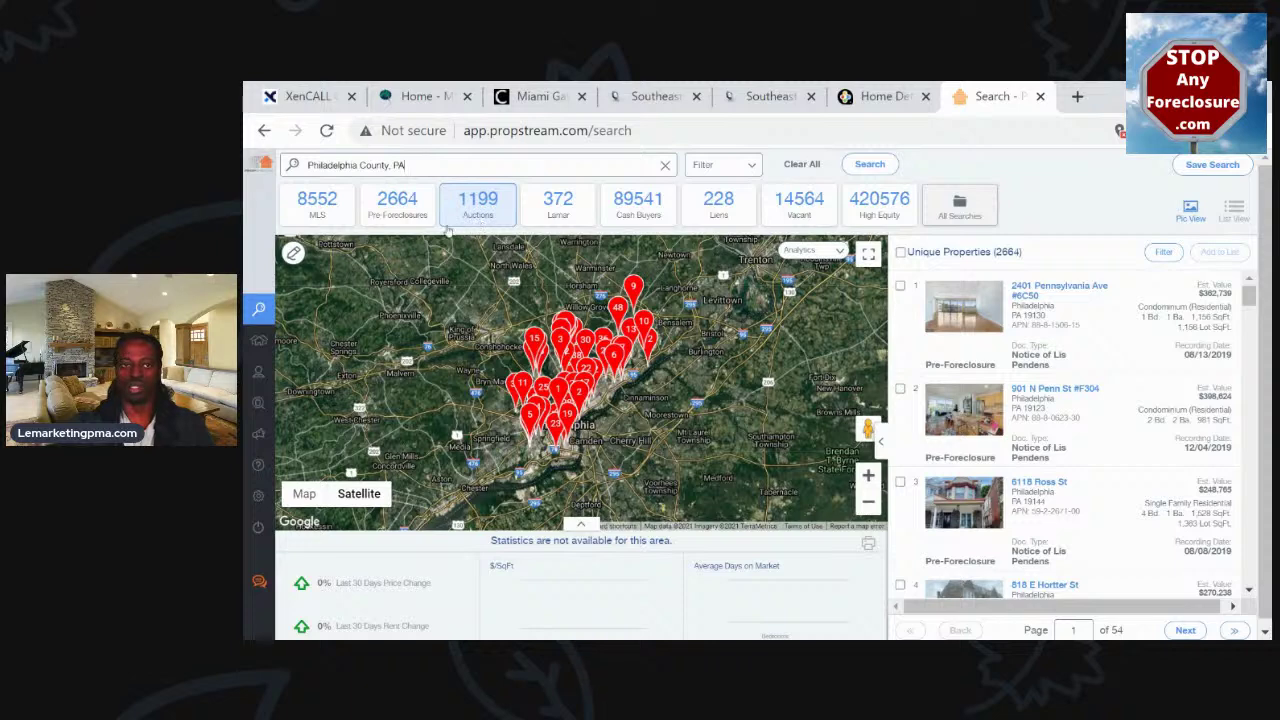
click(392, 218)
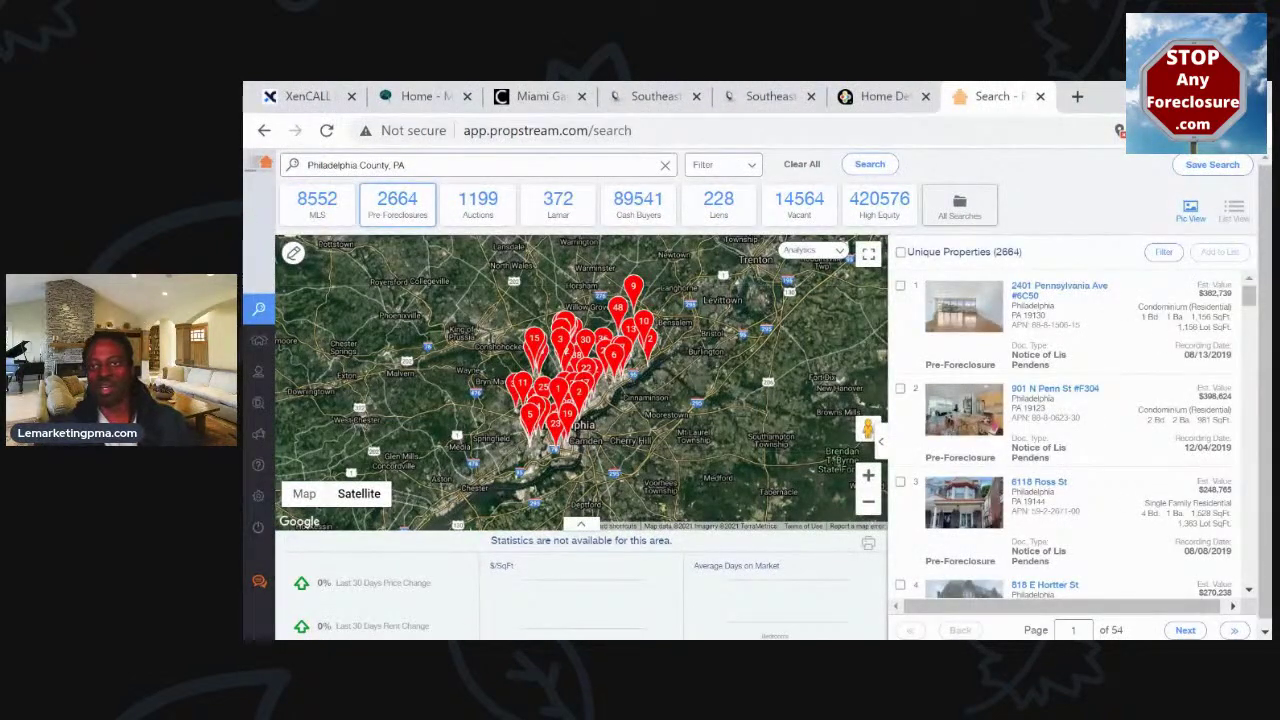
Select all 2664 unique properties and start adding them to a marketing list
click(901, 253)
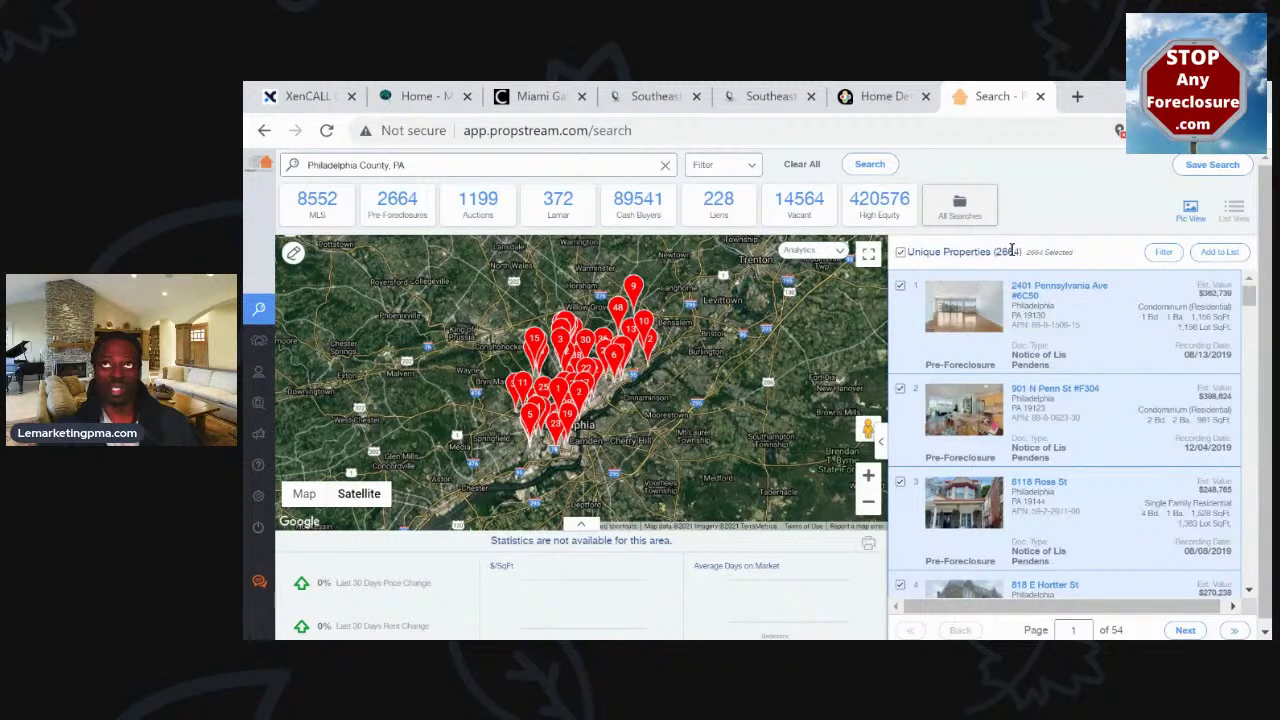
double_click(1012, 250)
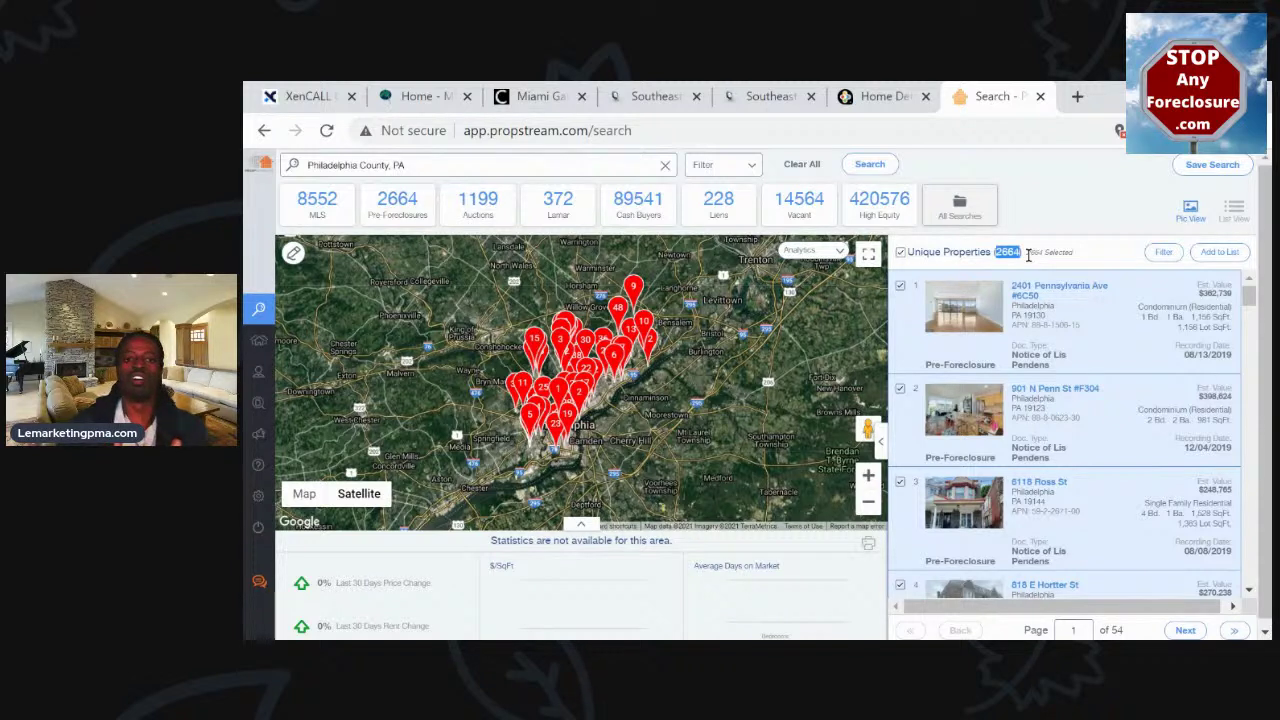
triple_click(958, 254)
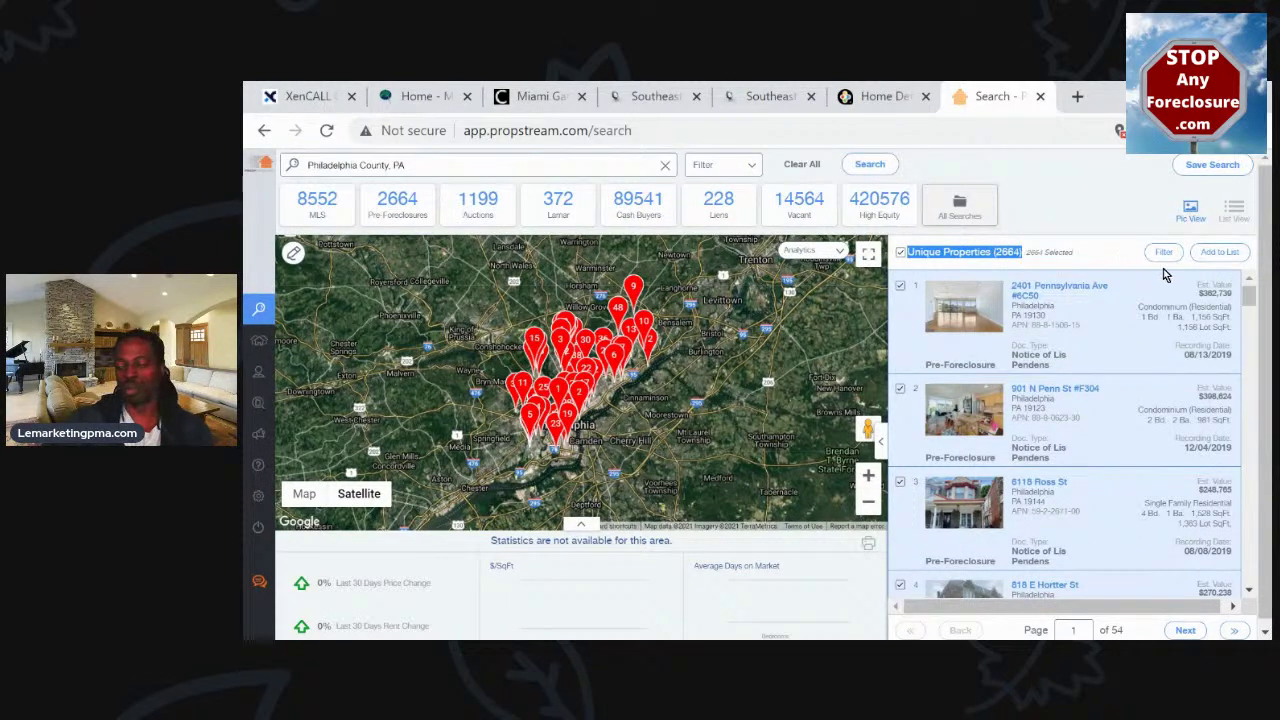
click(1216, 256)
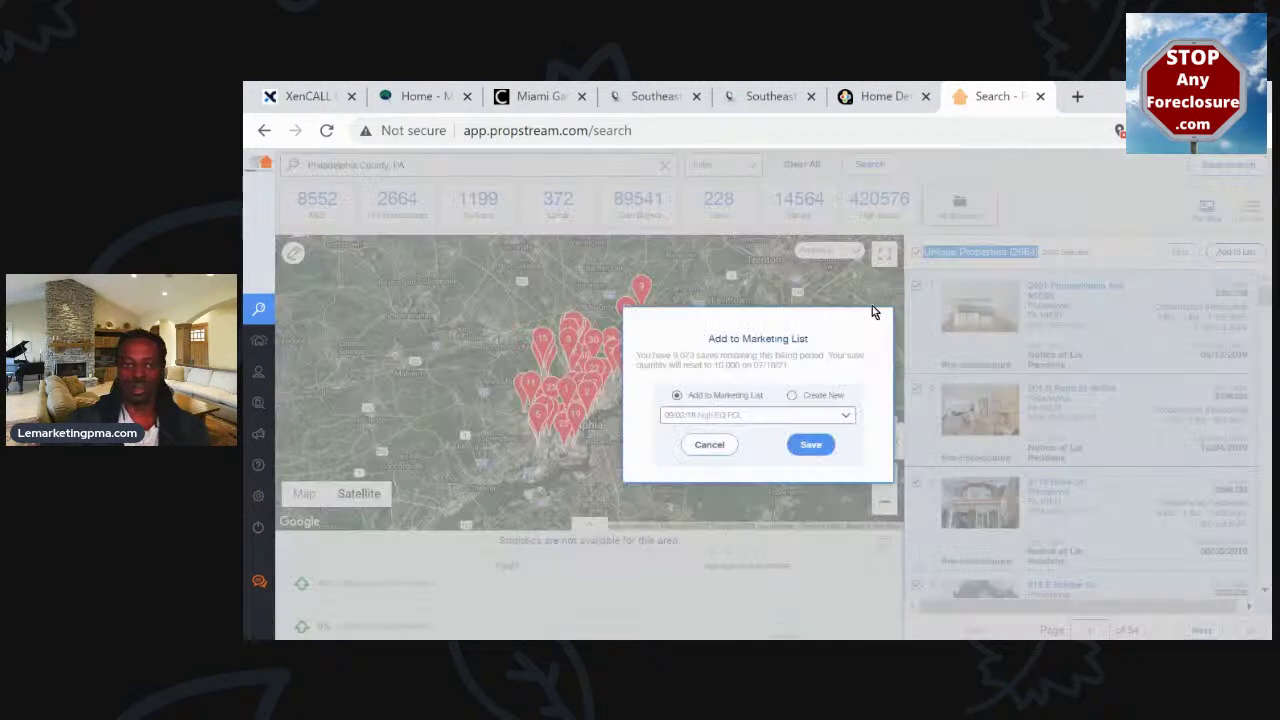
Save the 2664 properties to new list '7-5-21 philly county pre-fcl's - 2600' and dismiss the confirmation
click(794, 398)
click(780, 414)
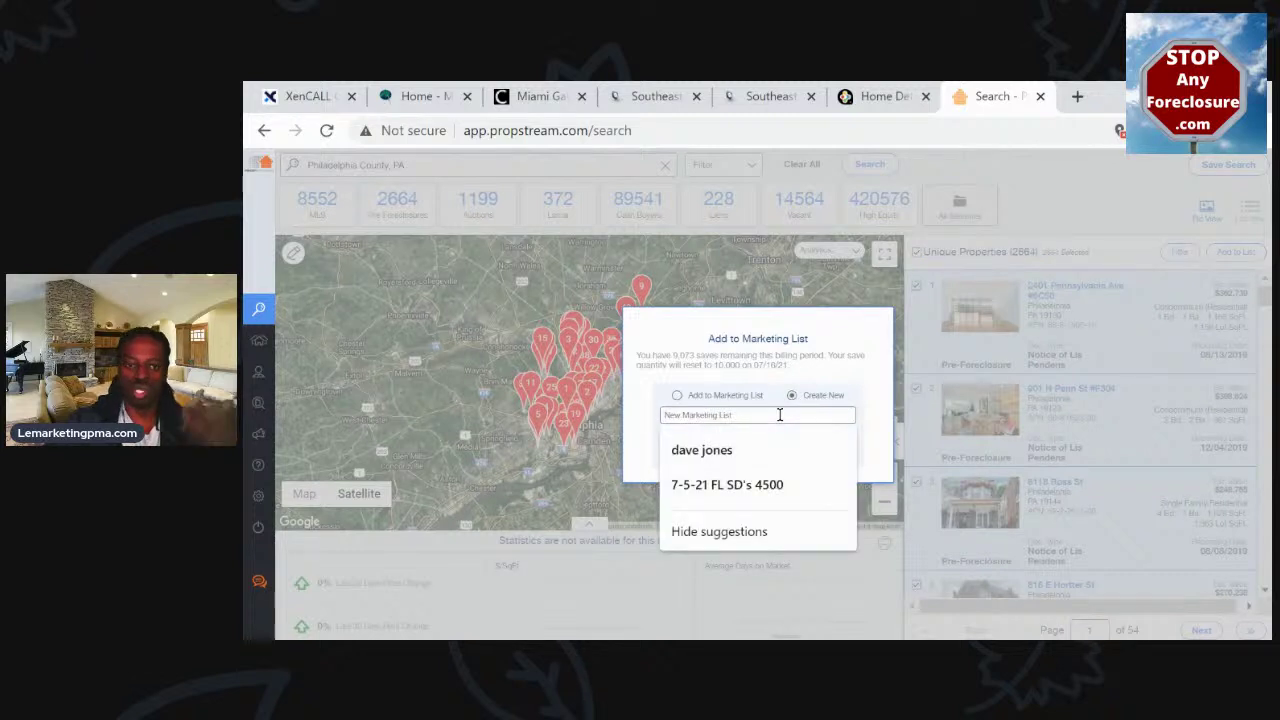
text(7)
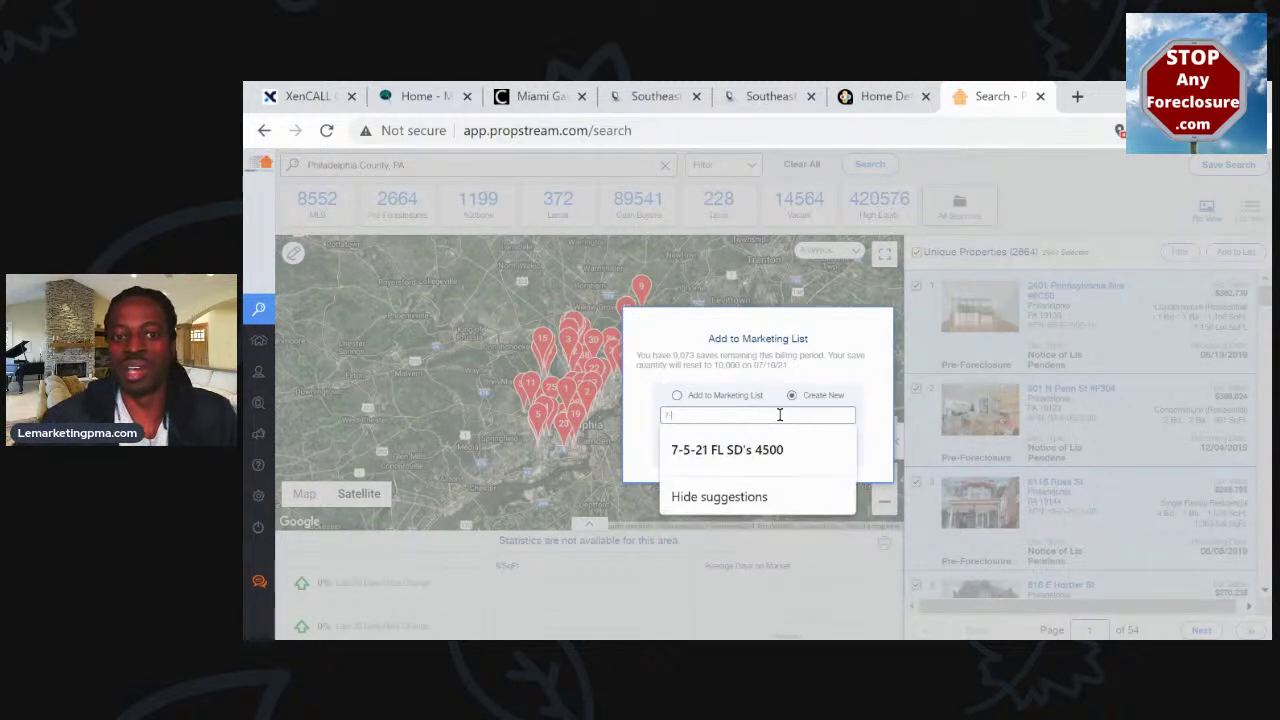
text(-5-21)
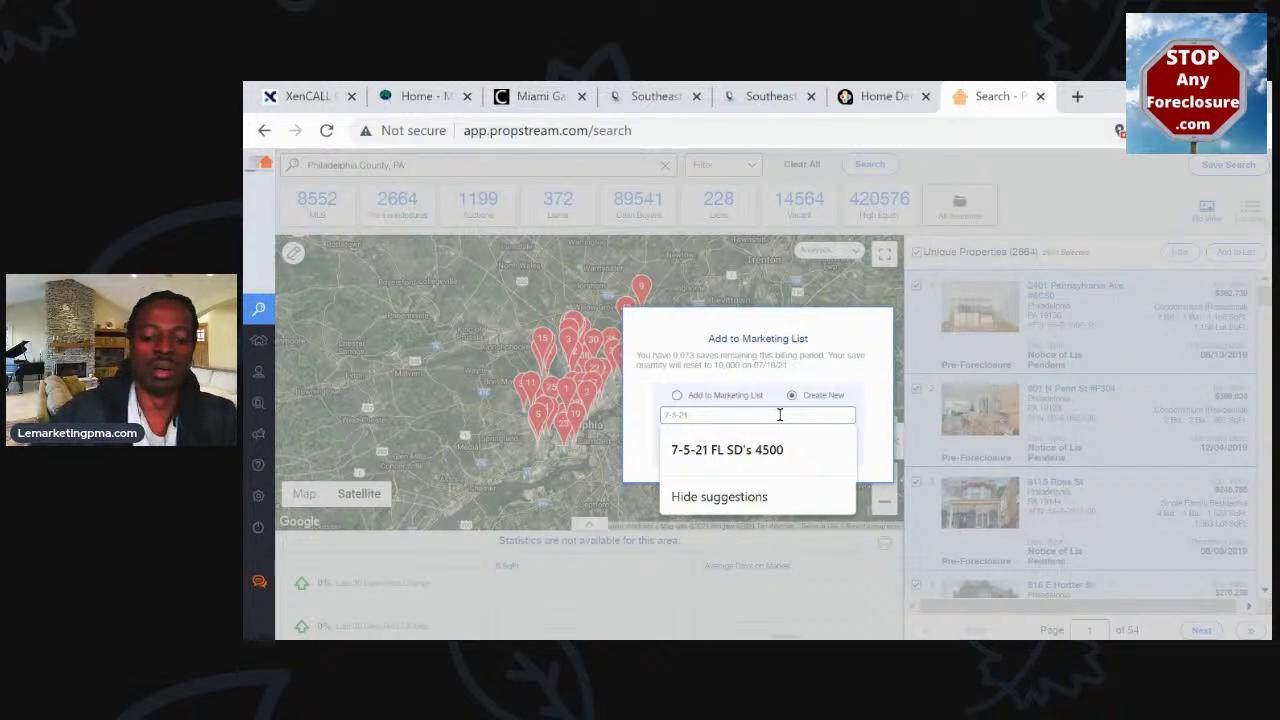
text( J)
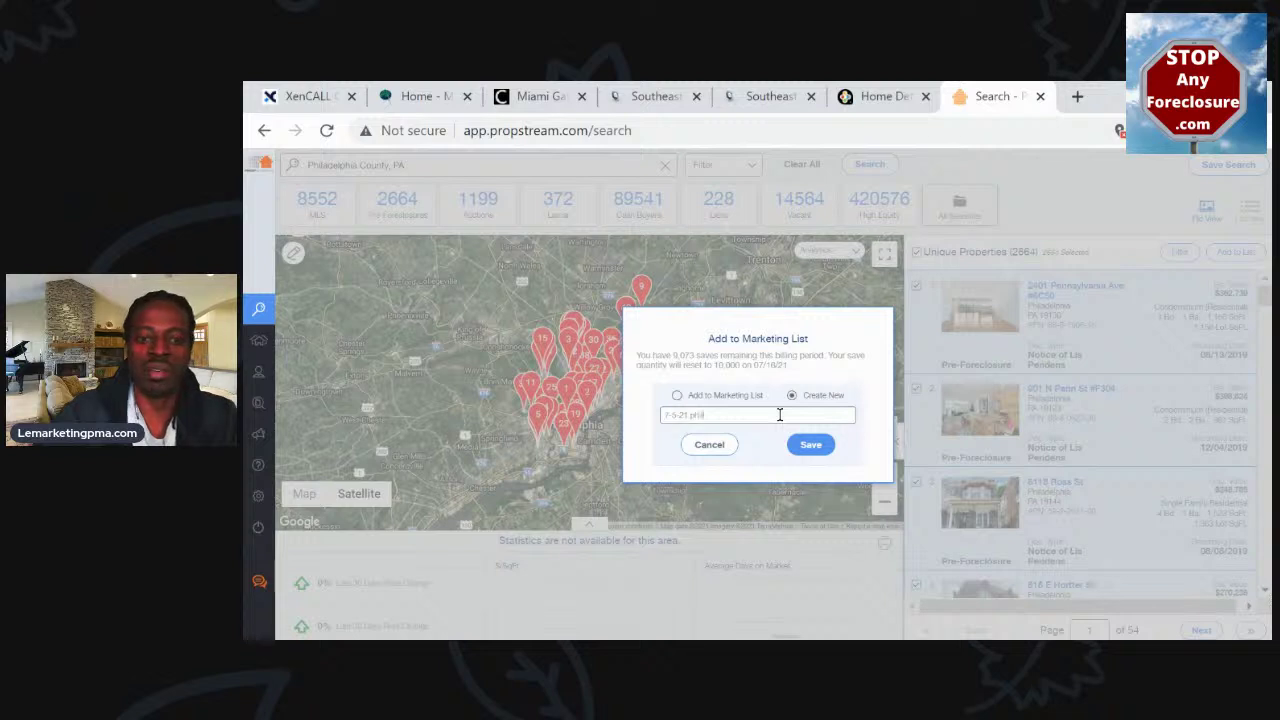
text(hilly c)
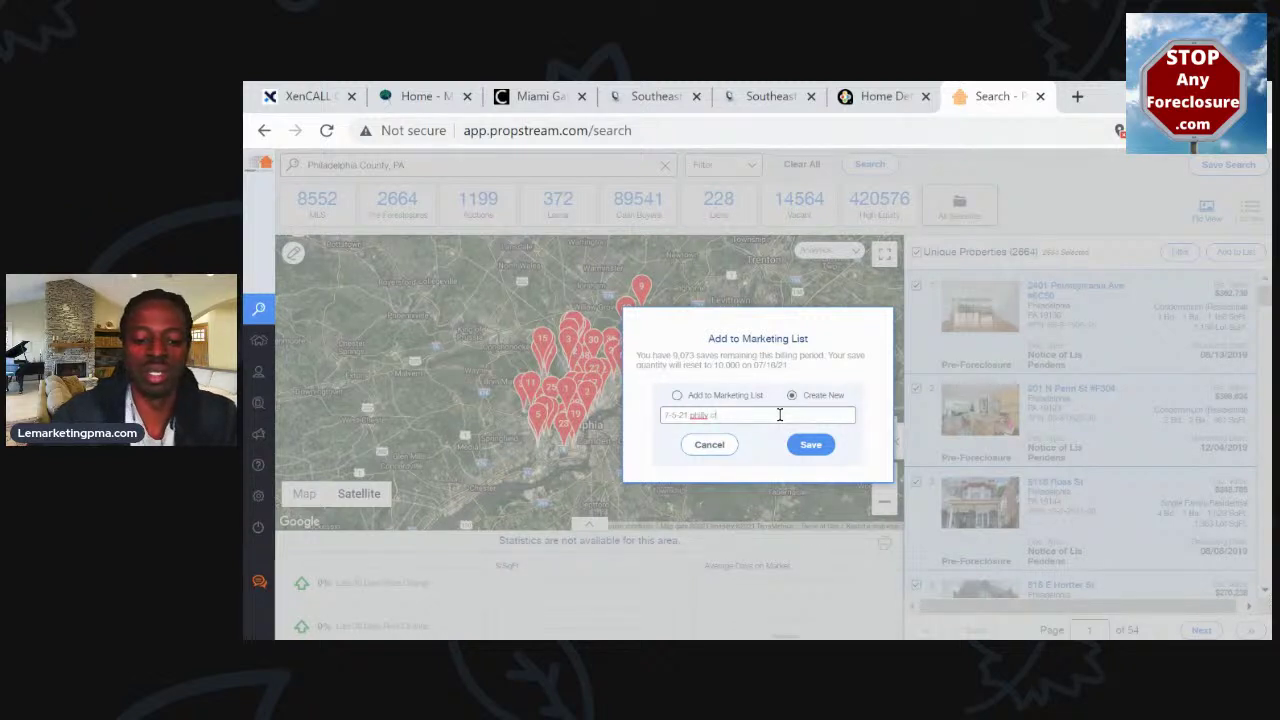
text(o)
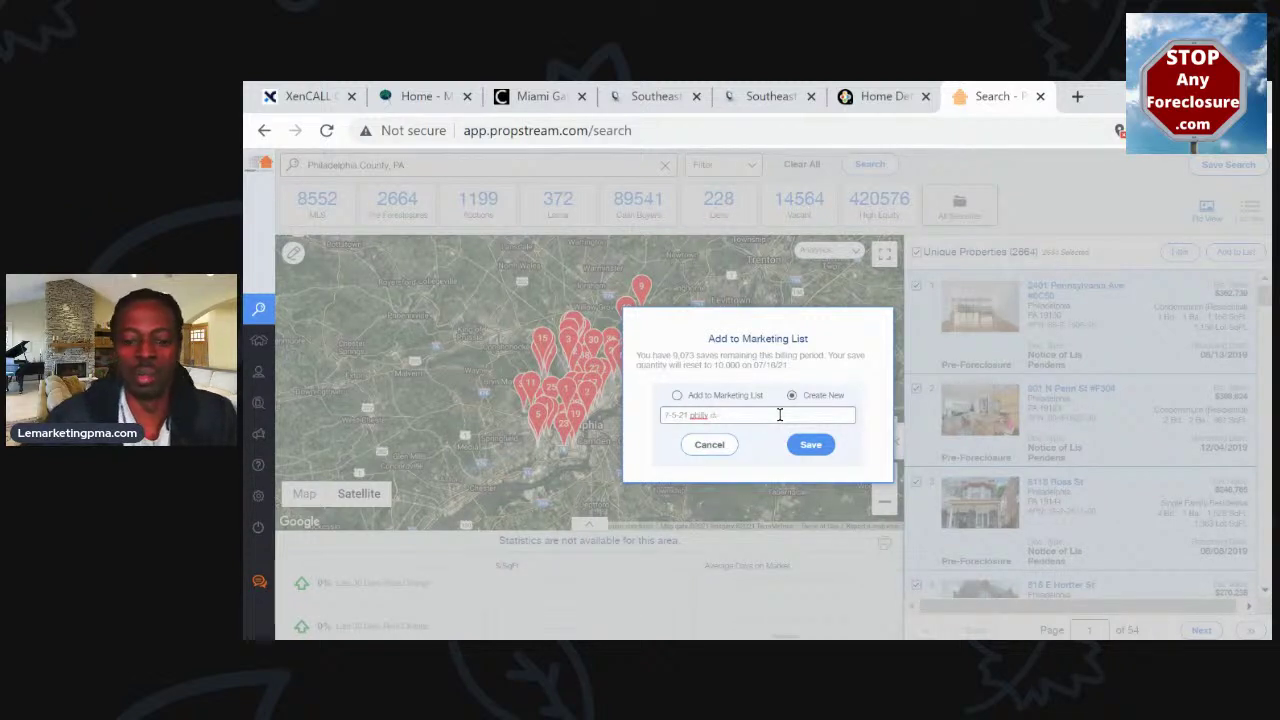
text(unty)
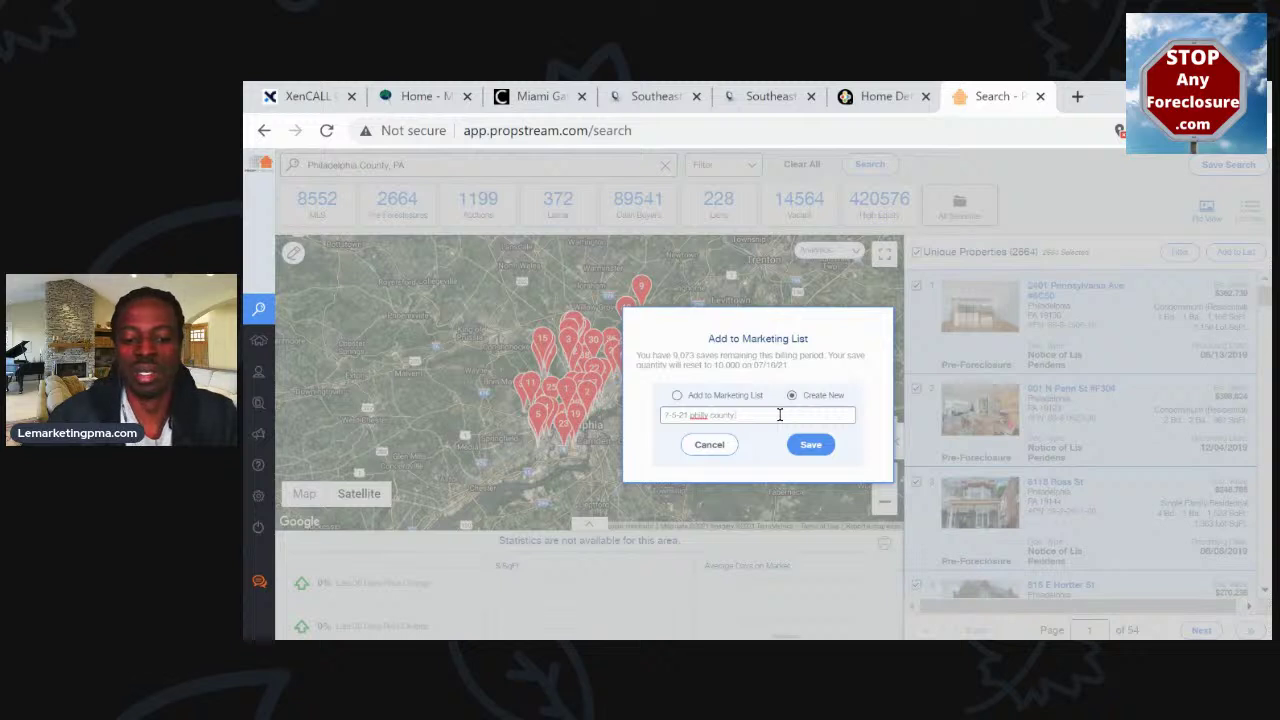
text( fo)
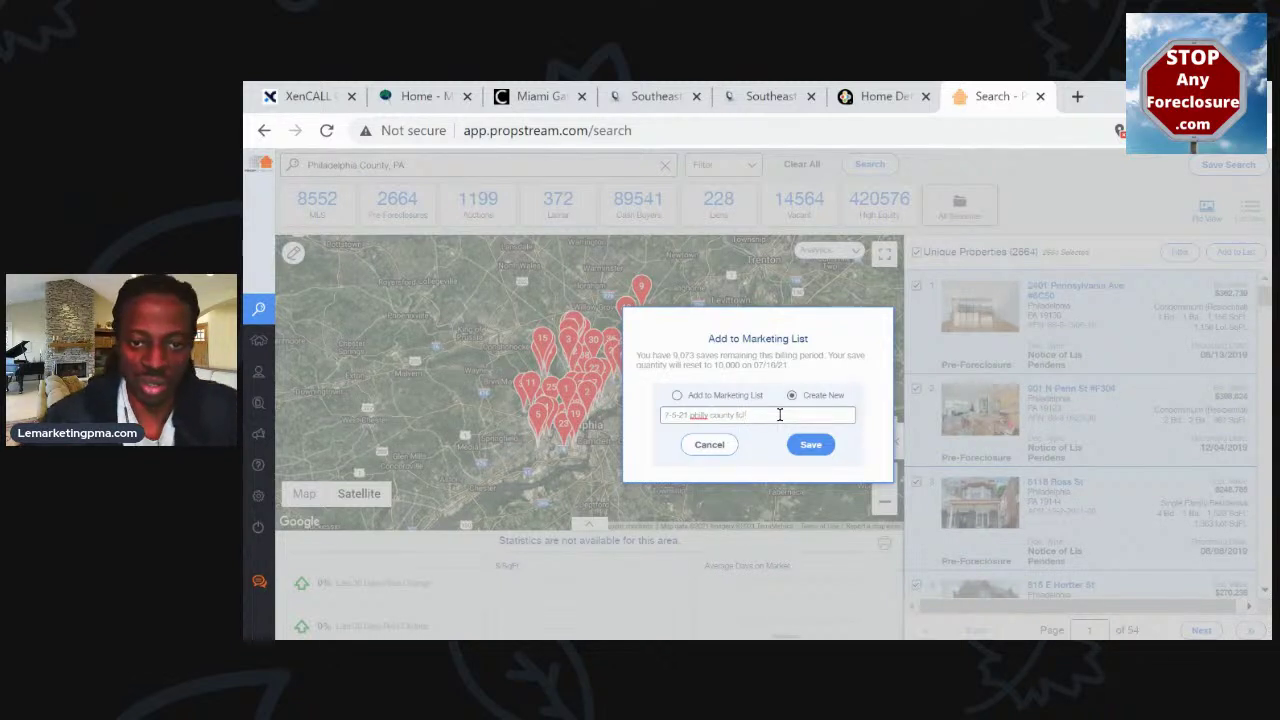
key(BackSpace)
key(BackSpace)
text(pre)
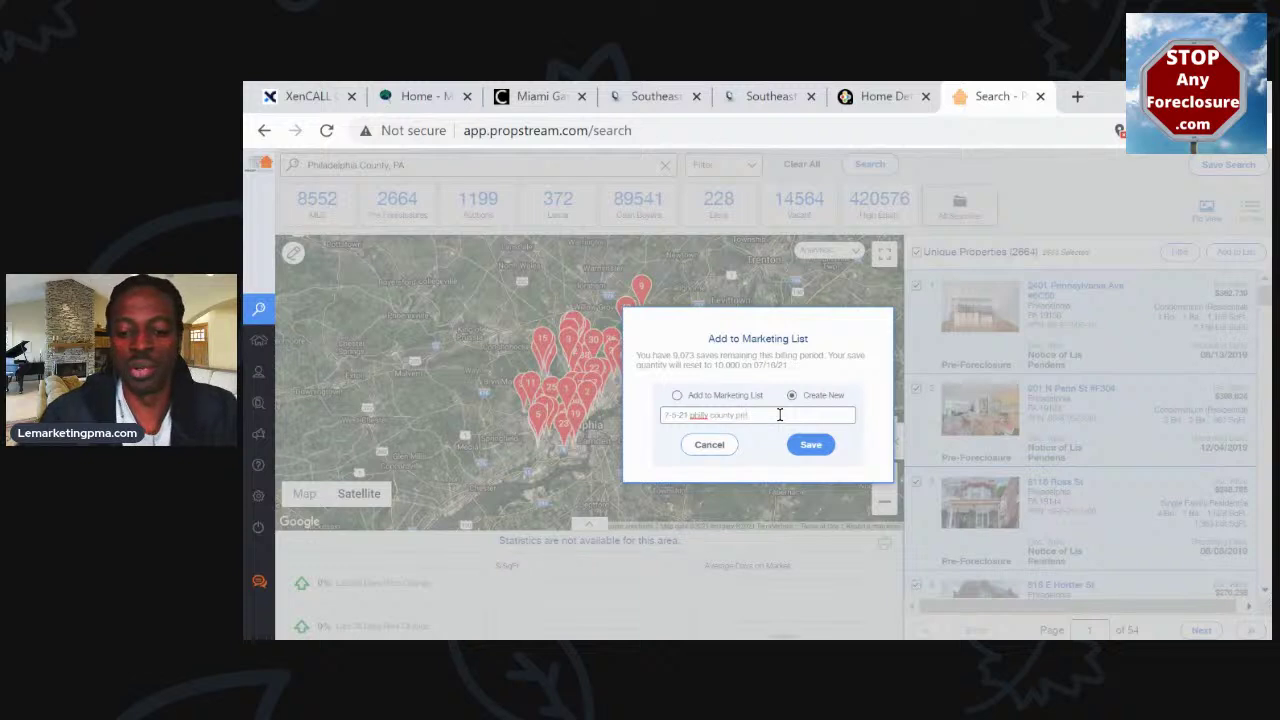
text(-fo's)
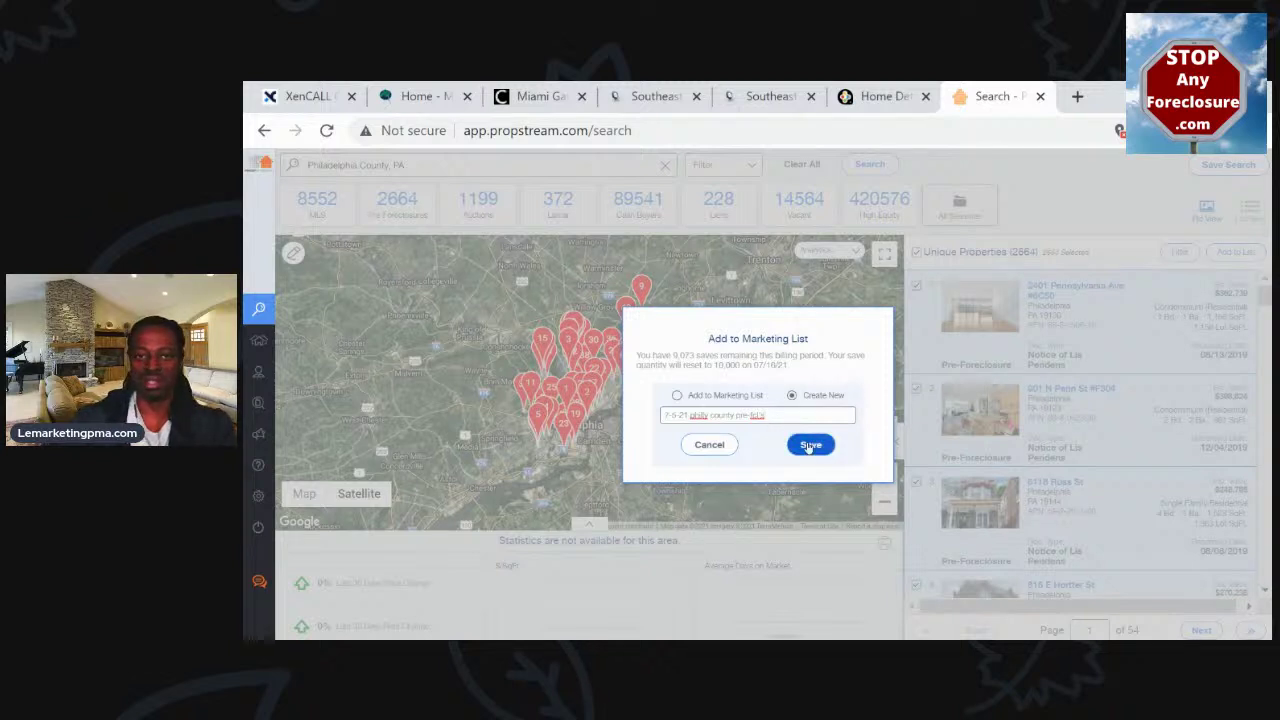
click(809, 447)
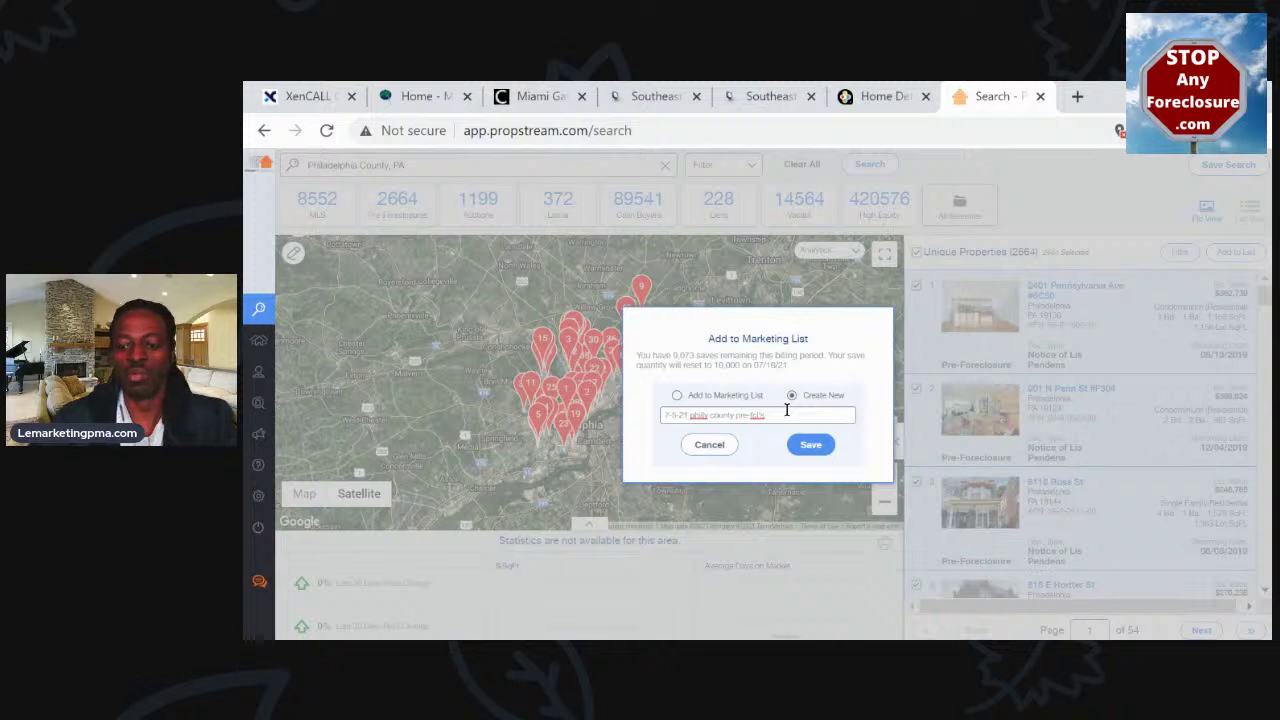
text(2f)
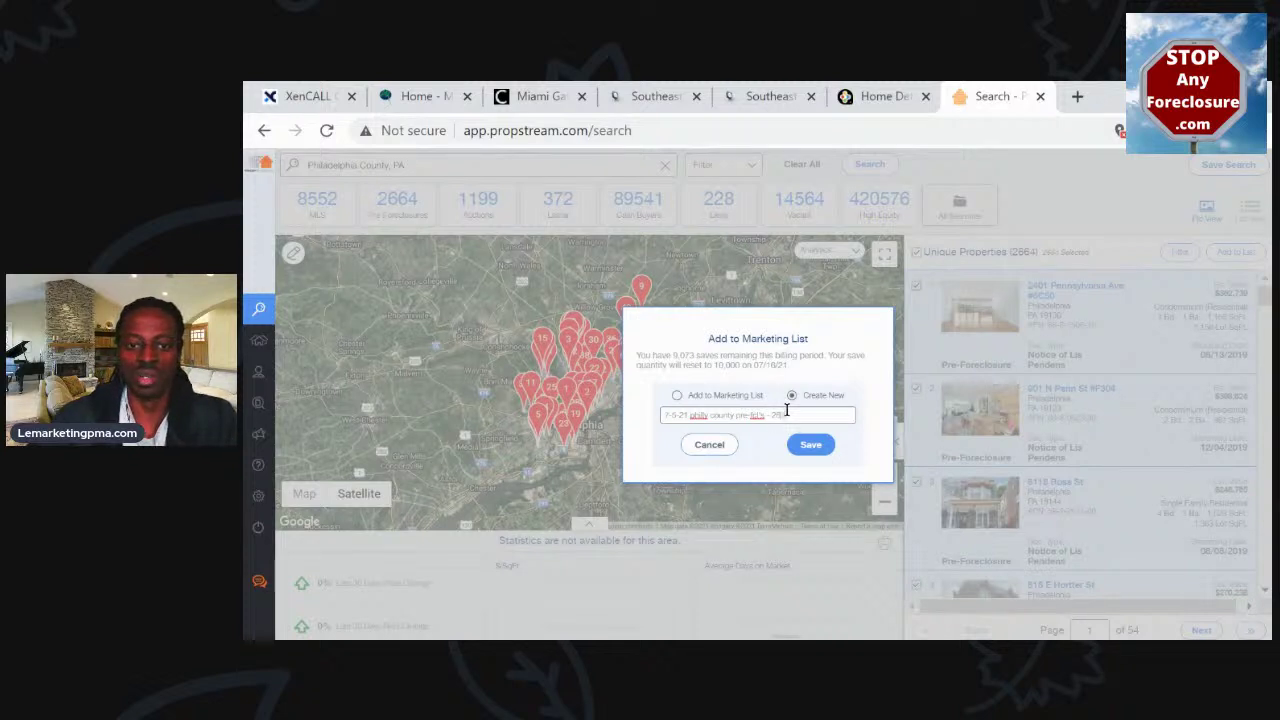
text(00)
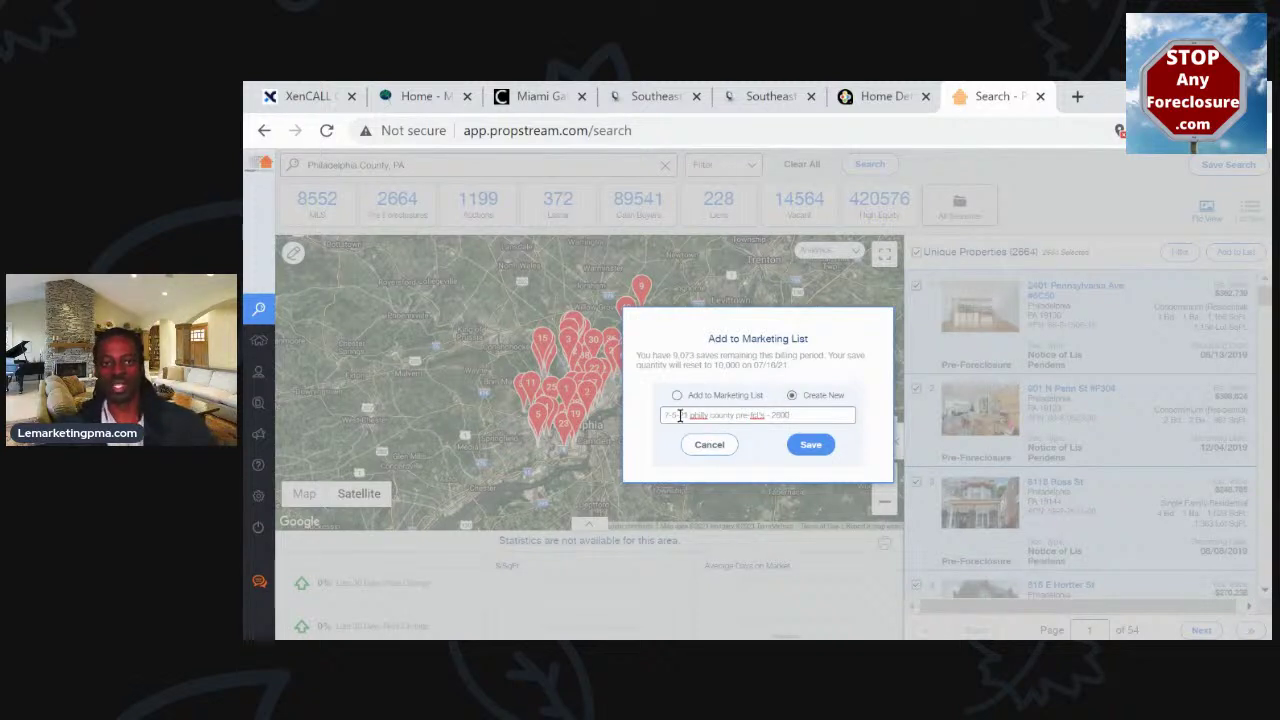
double_click(750, 414)
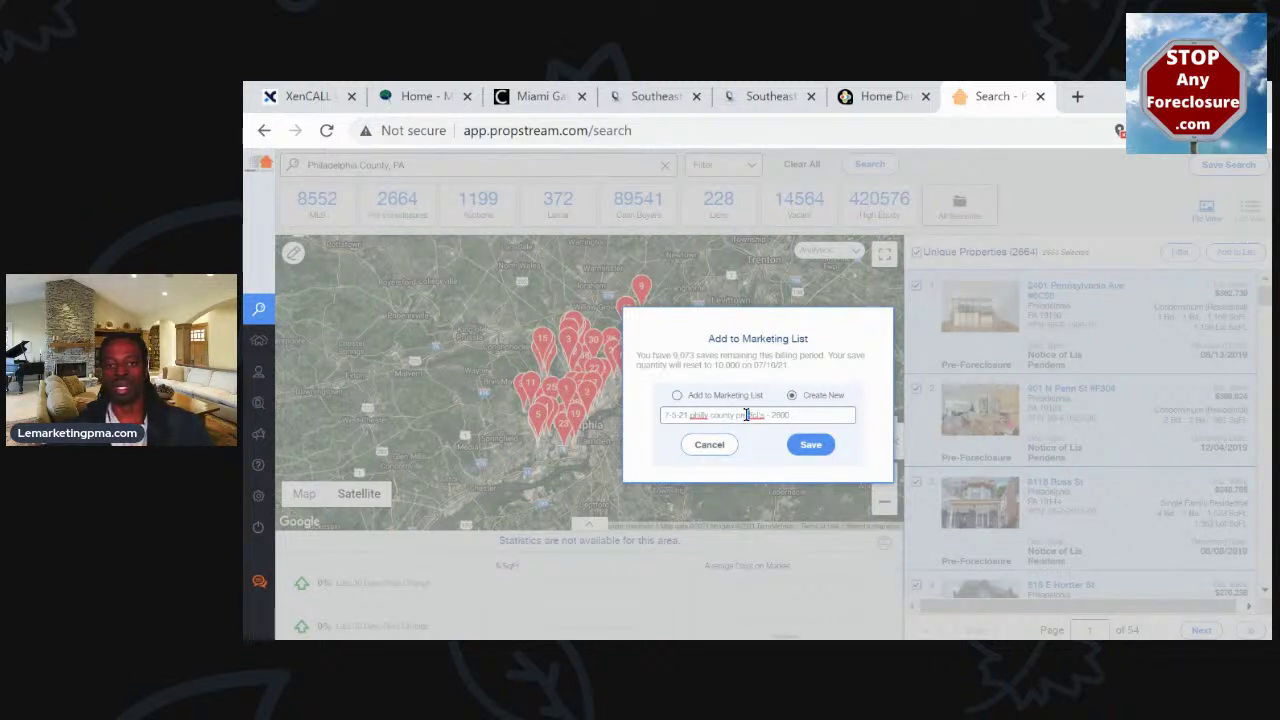
double_click(780, 414)
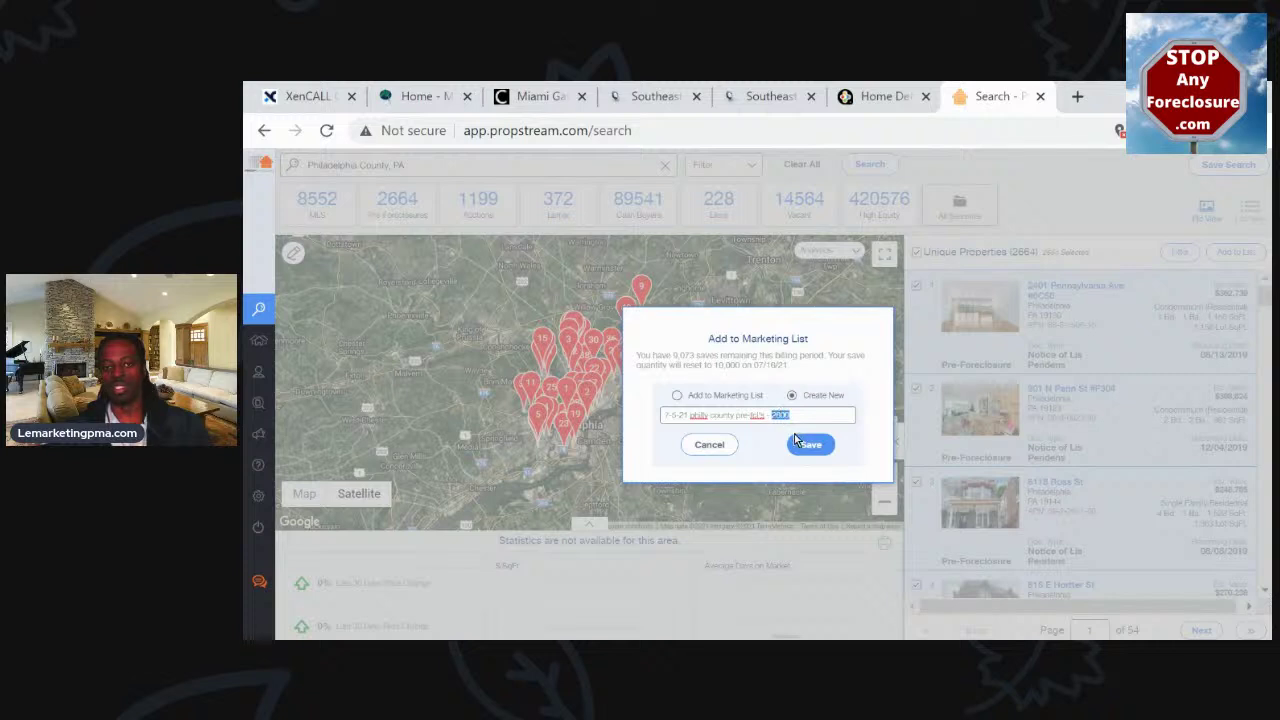
click(808, 445)
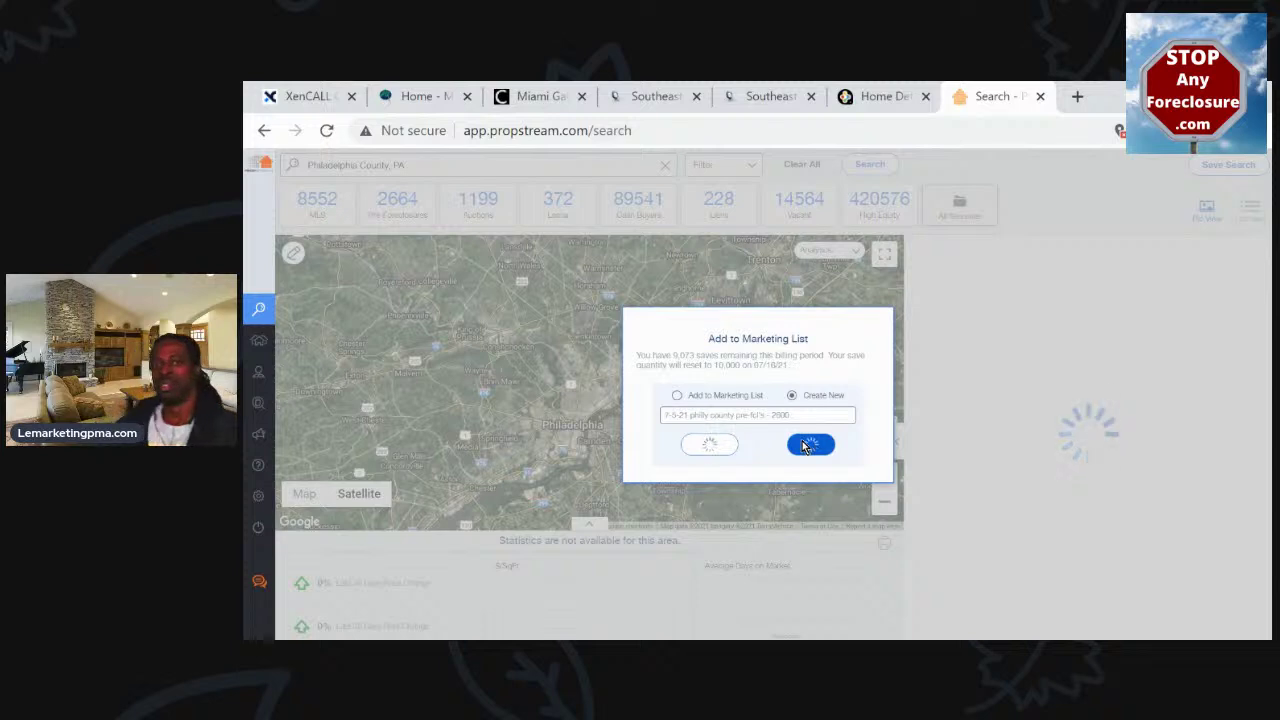
drag(652, 356, 798, 355)
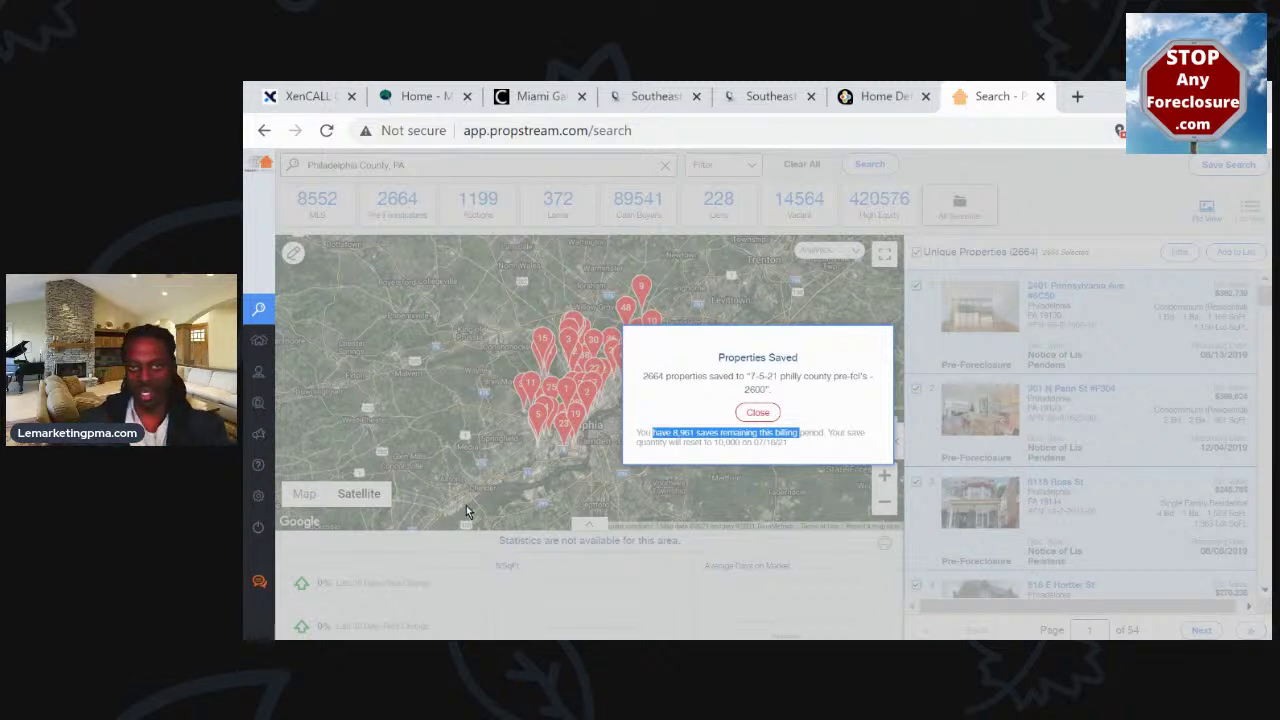
click(742, 412)
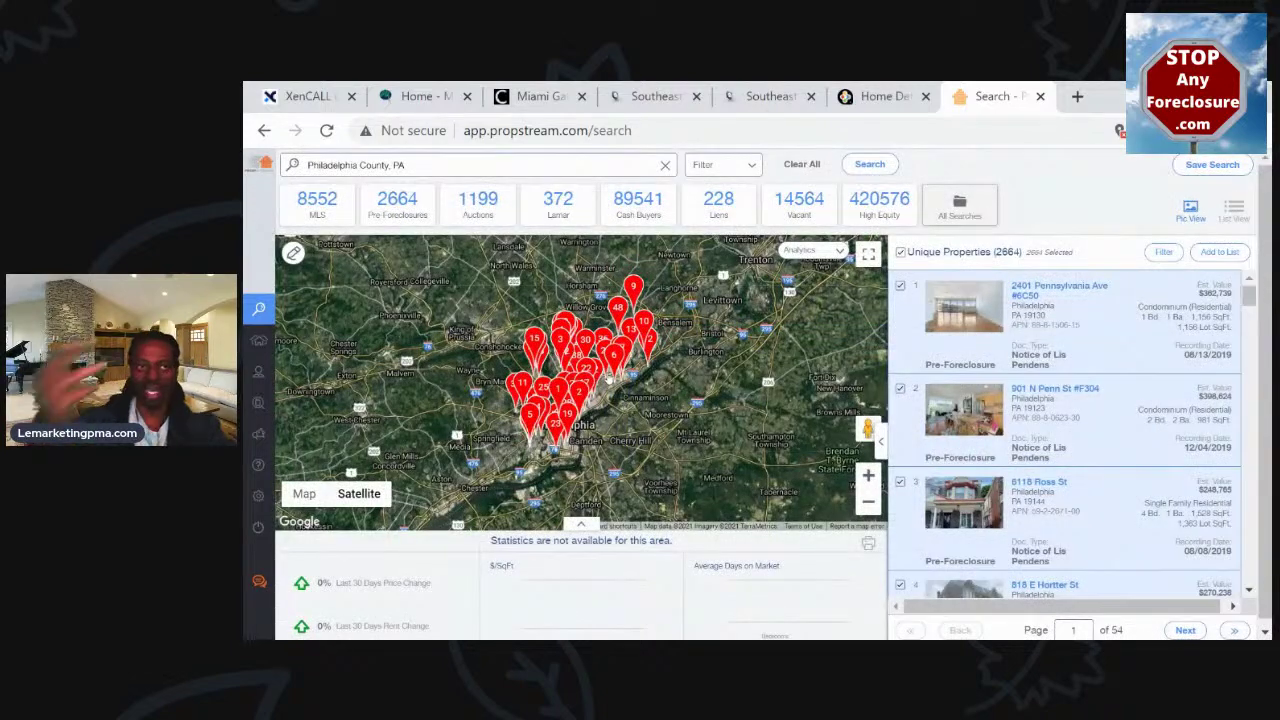
Replace Philadelphia County with Miami-Dade County, FL as the search location, showing 5417 pre-foreclosures
click(666, 165)
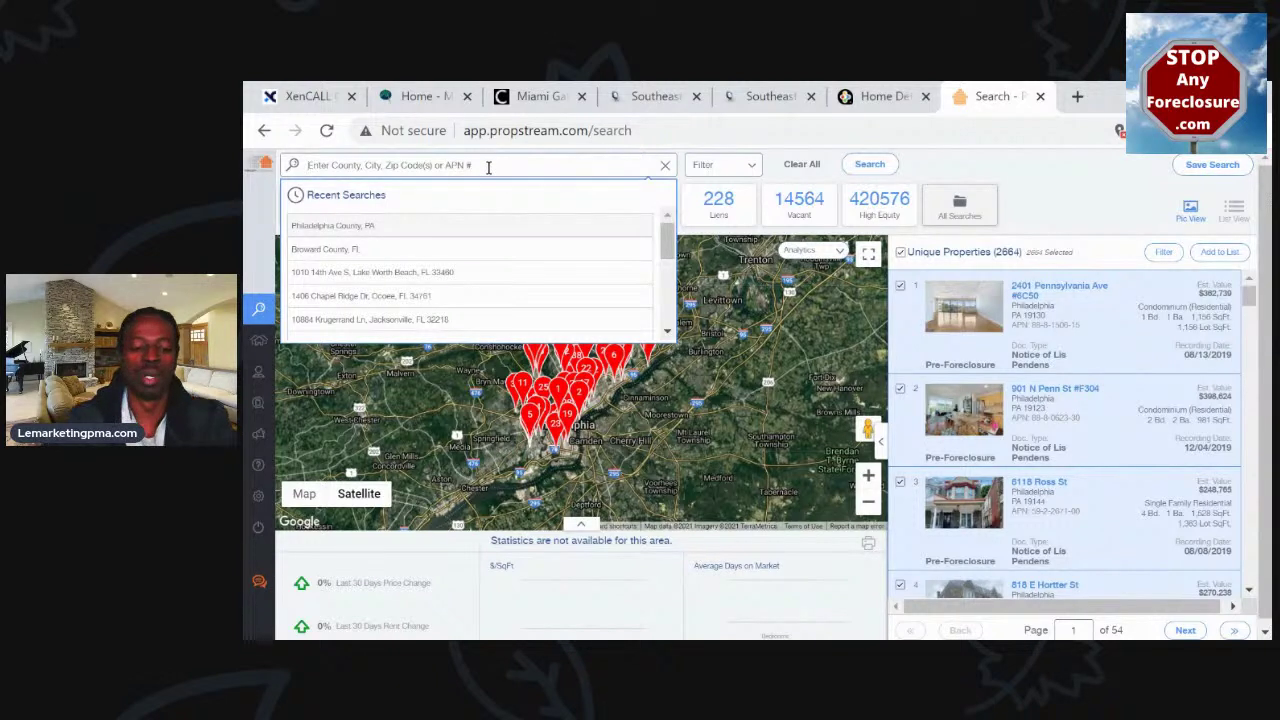
text(miami)
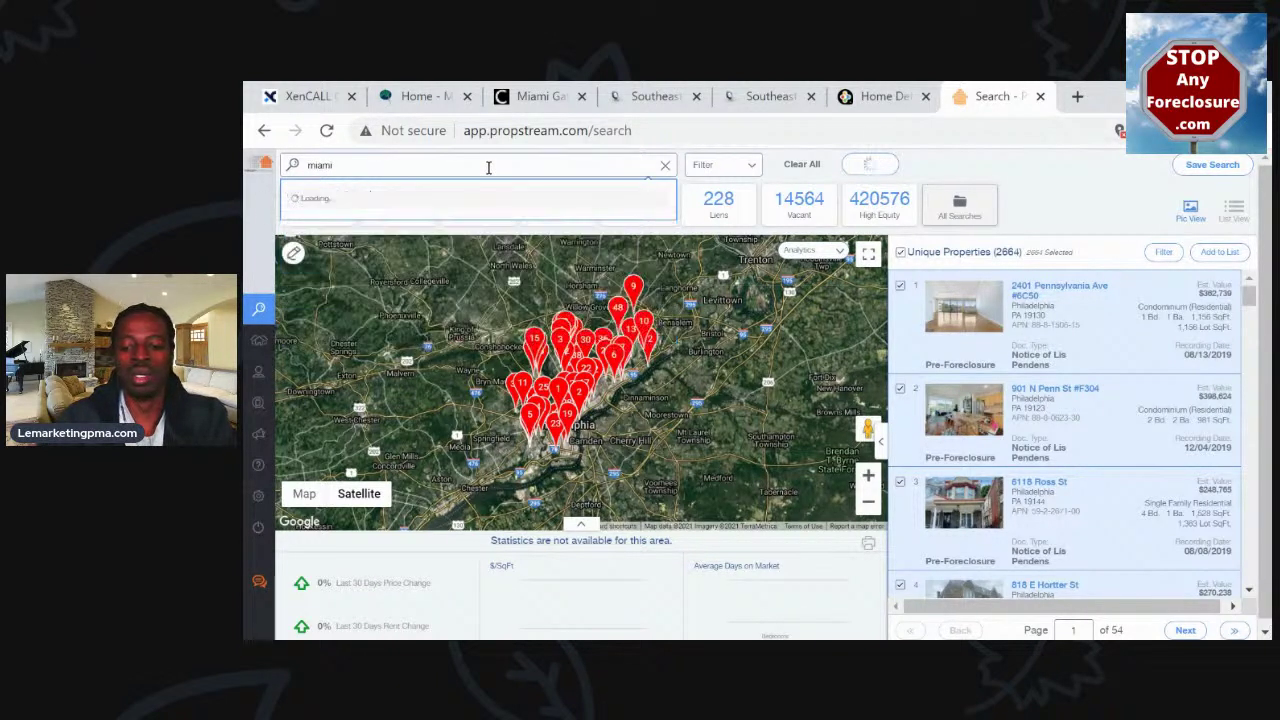
text(-dade)
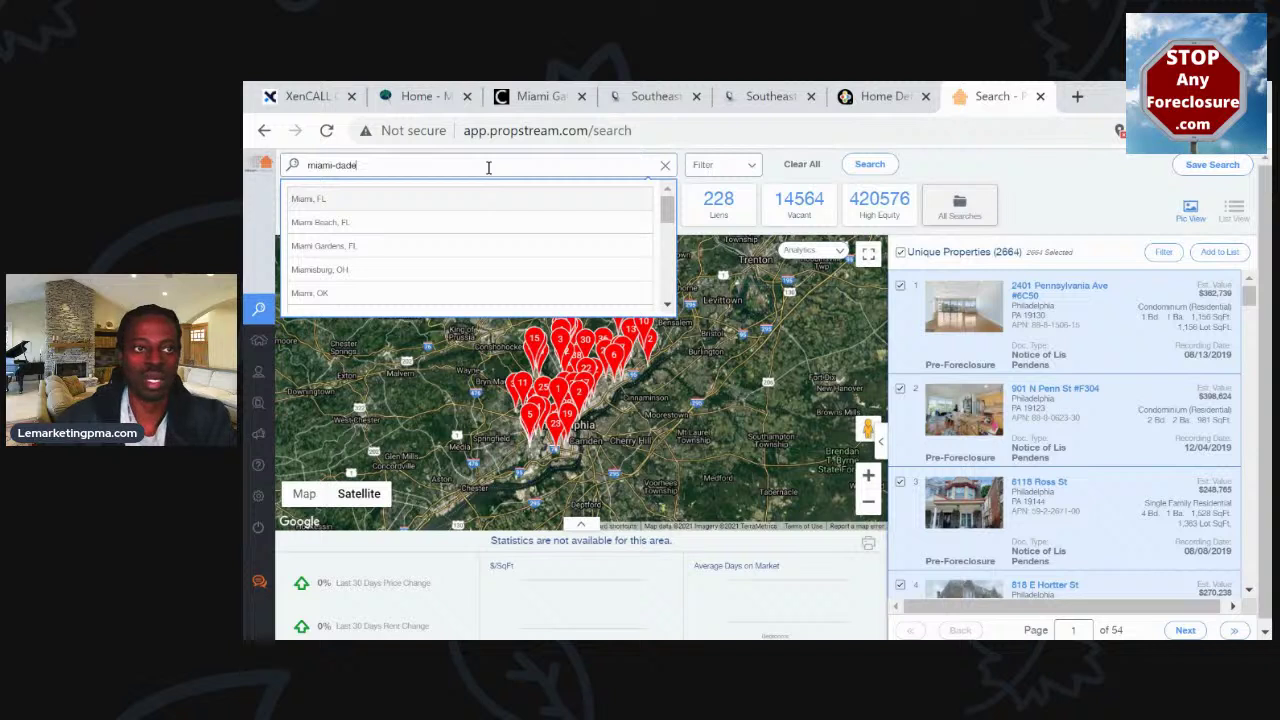
key(BackSpace)
key(BackSpace)
key(BackSpace)
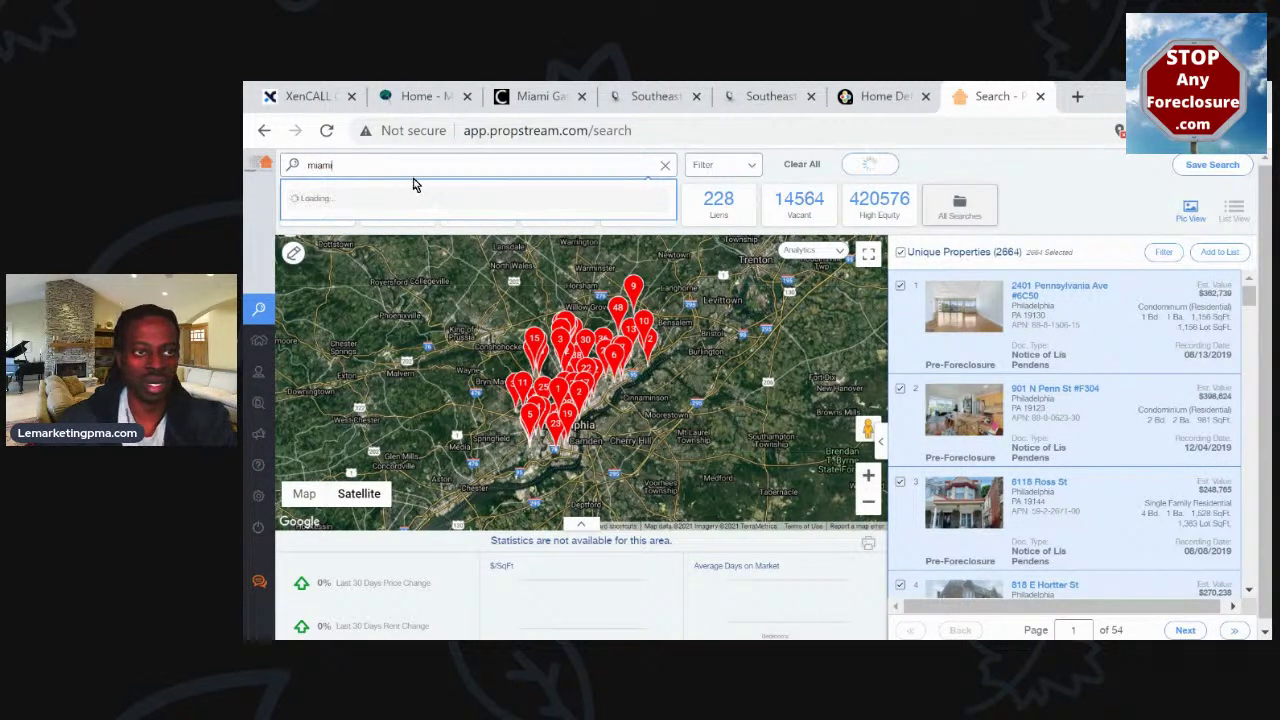
scroll(438, 259, down, 3)
scroll(438, 259, down, 1)
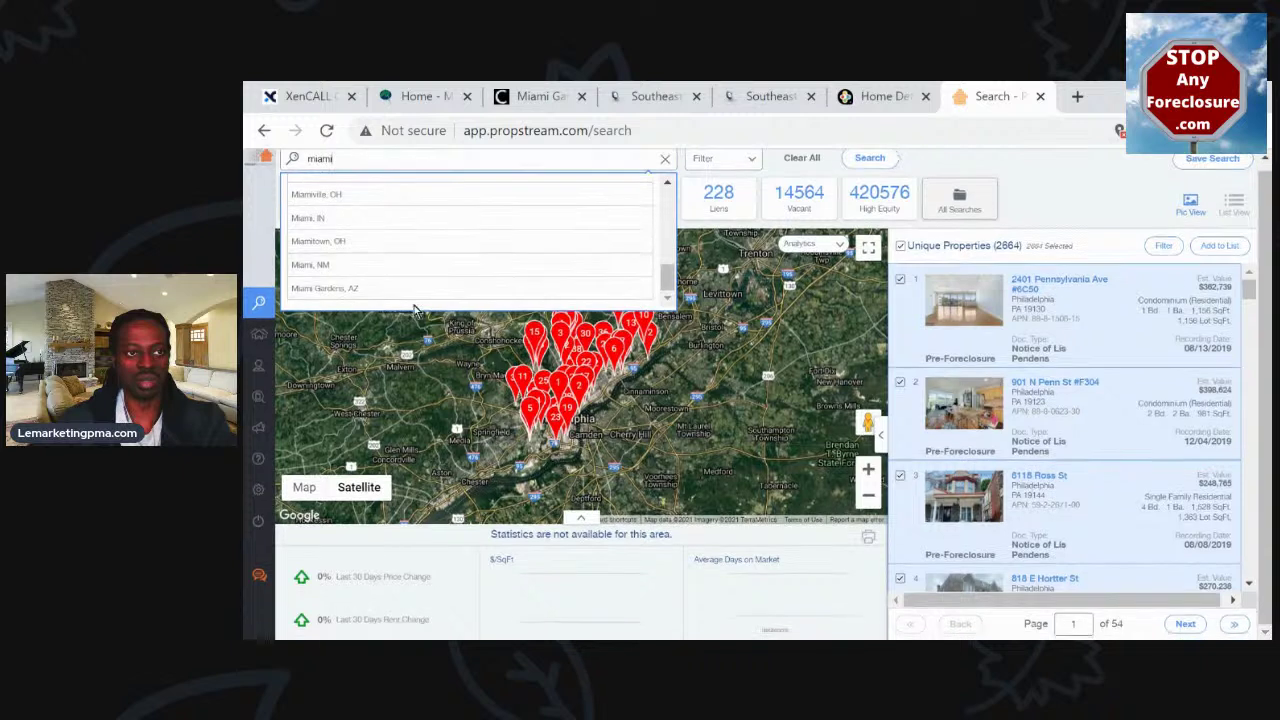
scroll(383, 262, up, 3)
scroll(383, 262, up, 2)
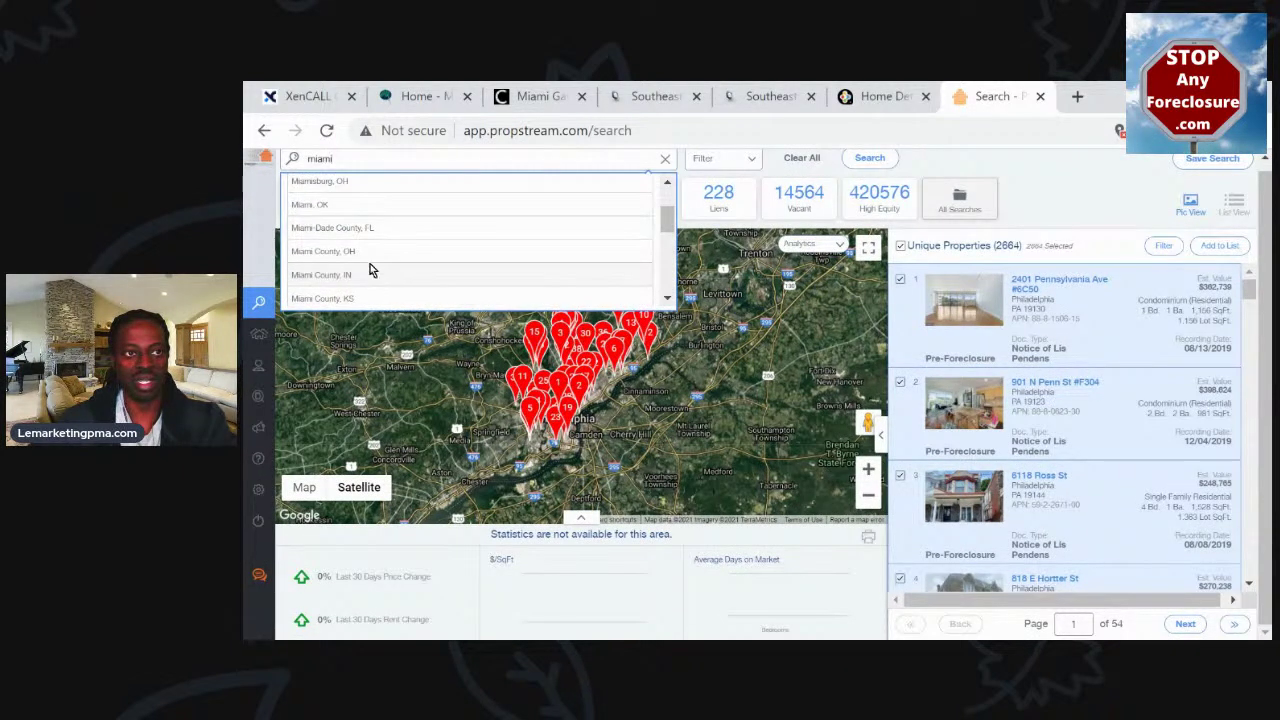
click(362, 228)
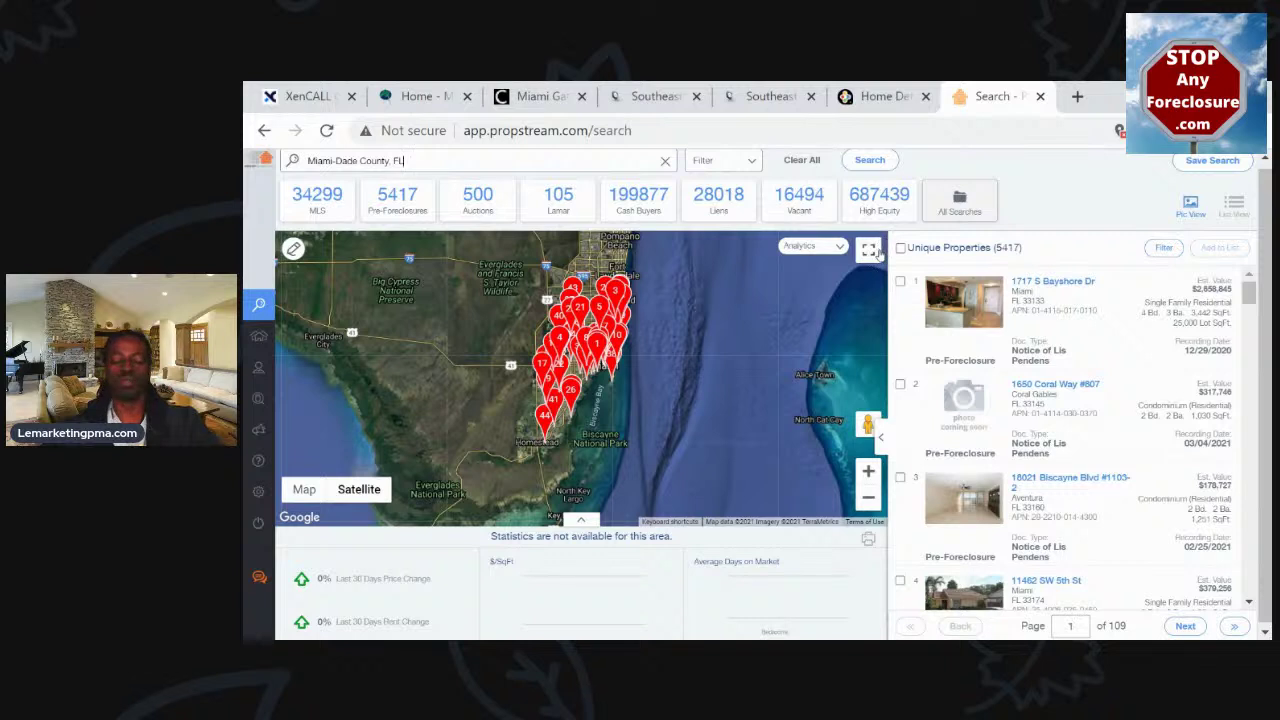
Select all 5417 Miami-Dade results for a marketing list, accepting the 5000-property save limit
click(901, 249)
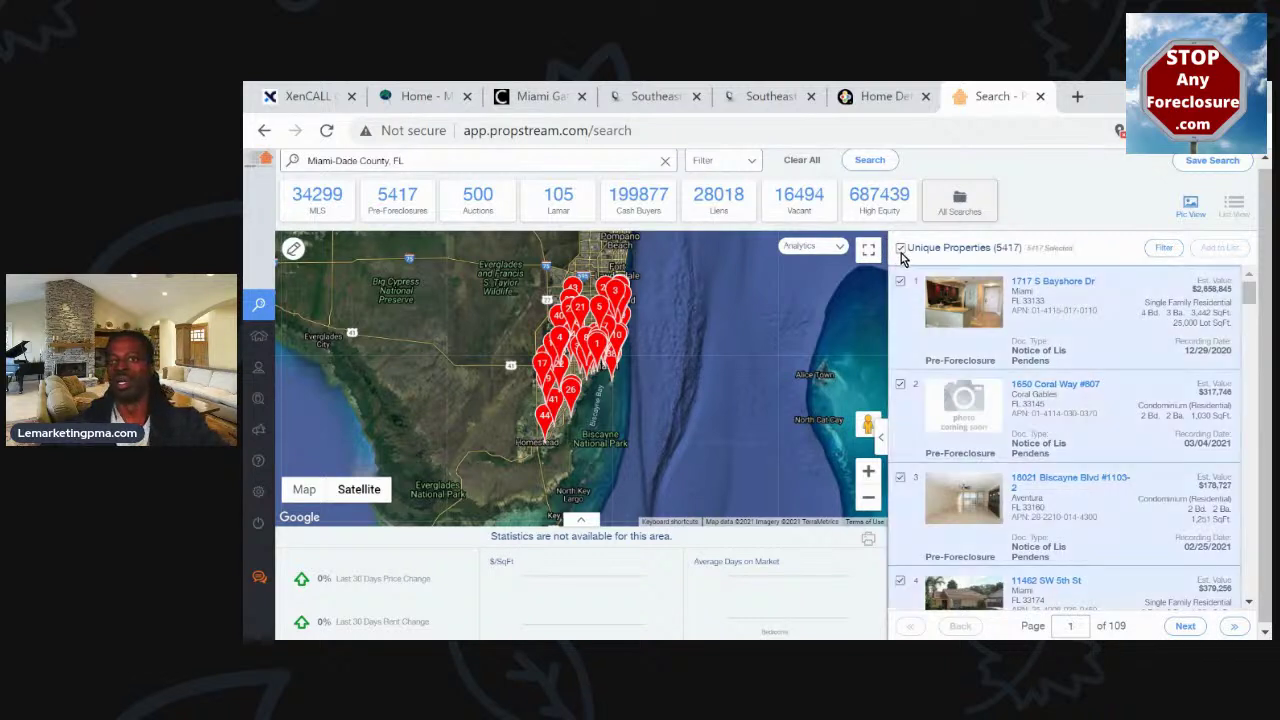
double_click(1035, 247)
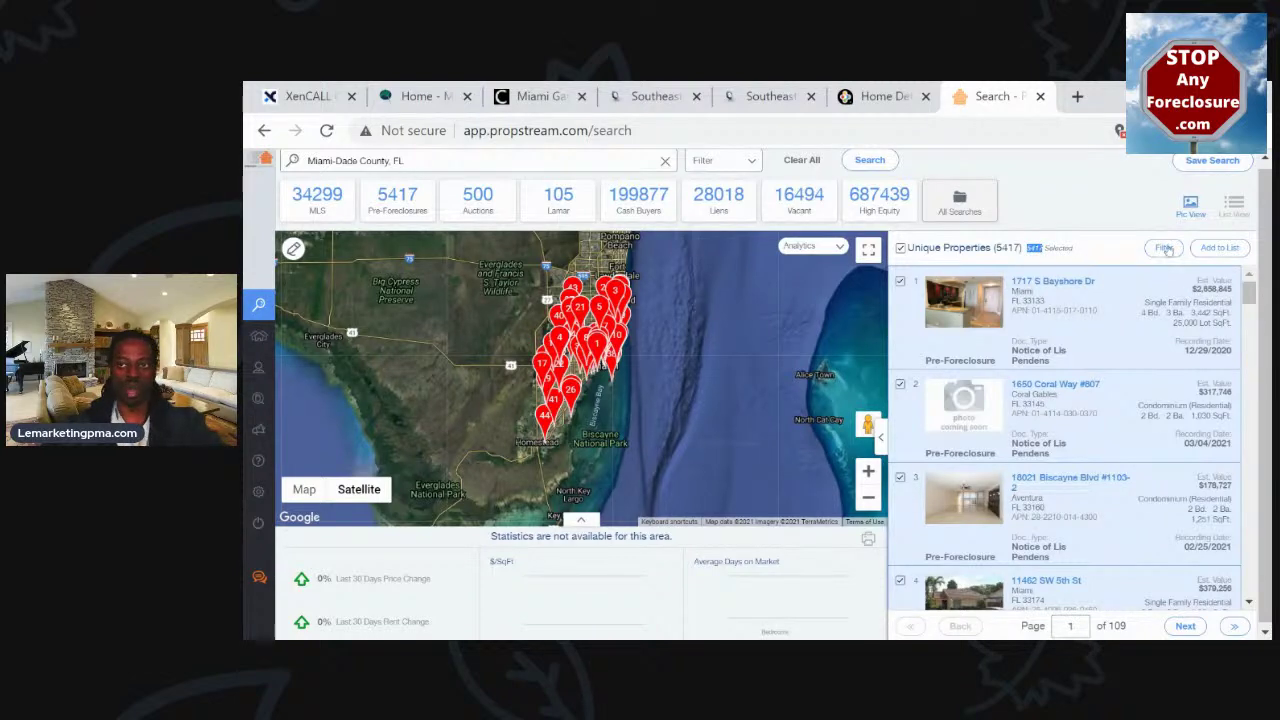
click(1221, 248)
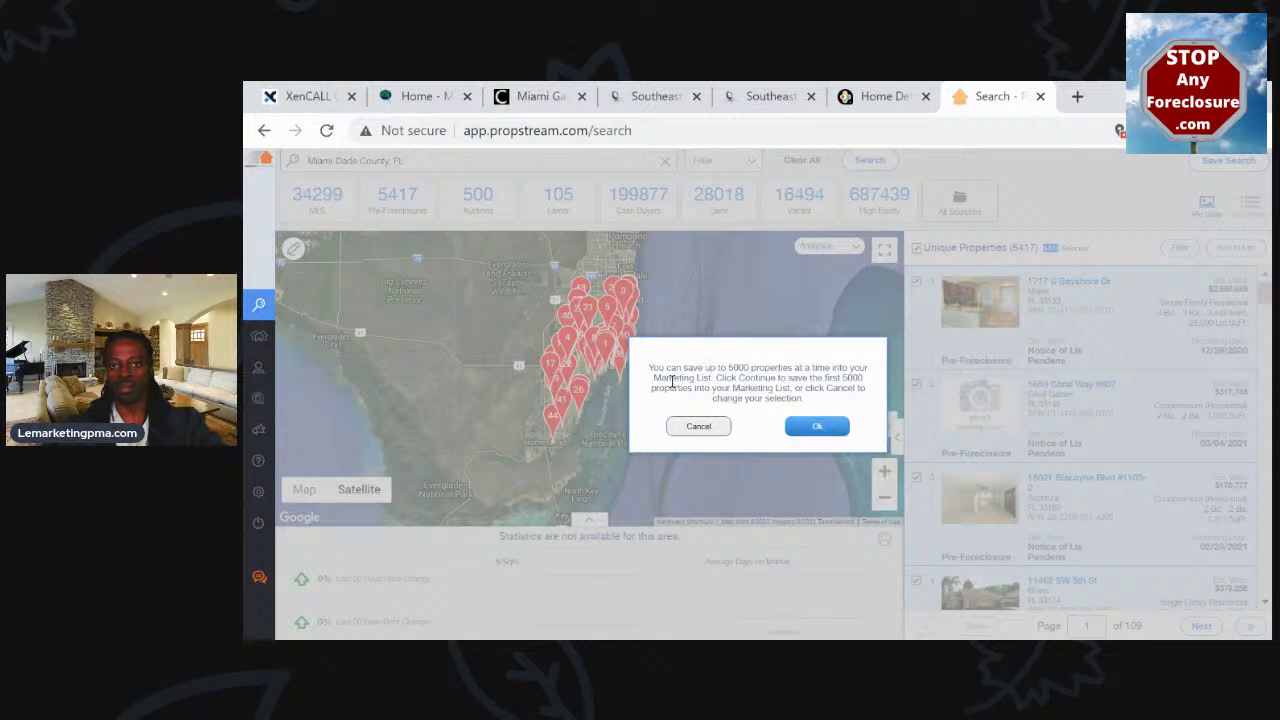
drag(652, 368, 845, 369)
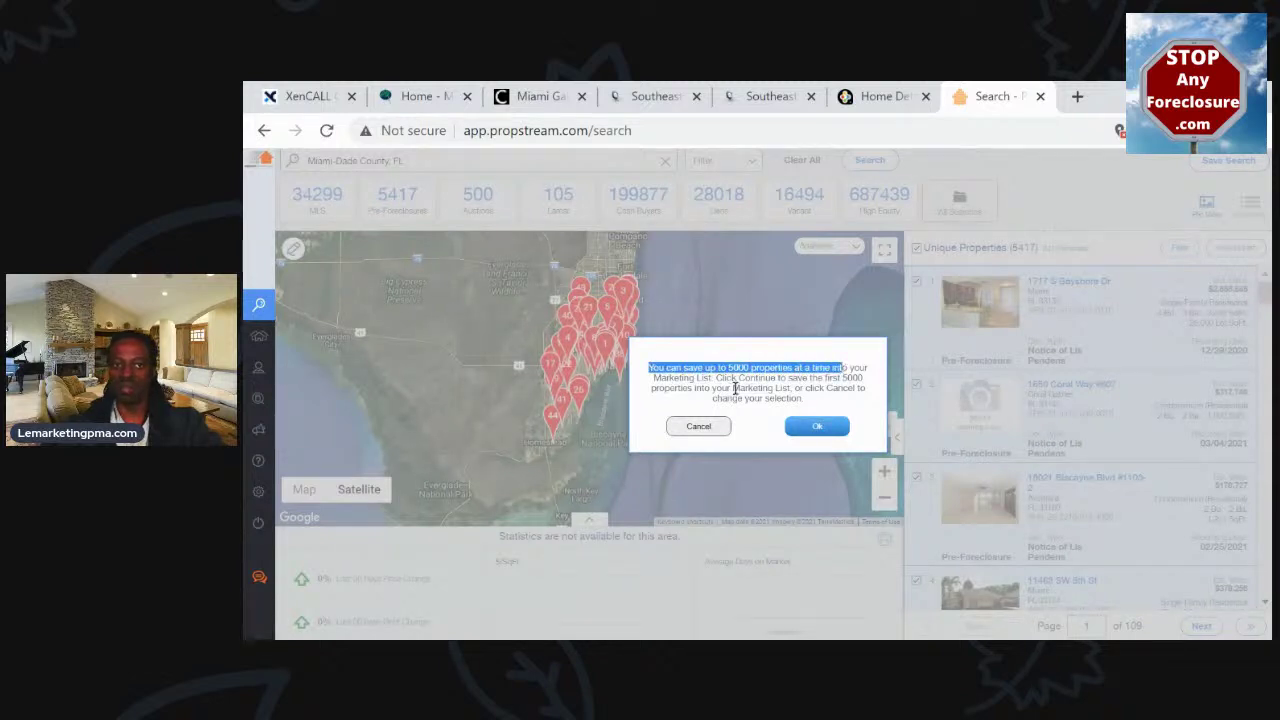
click(817, 427)
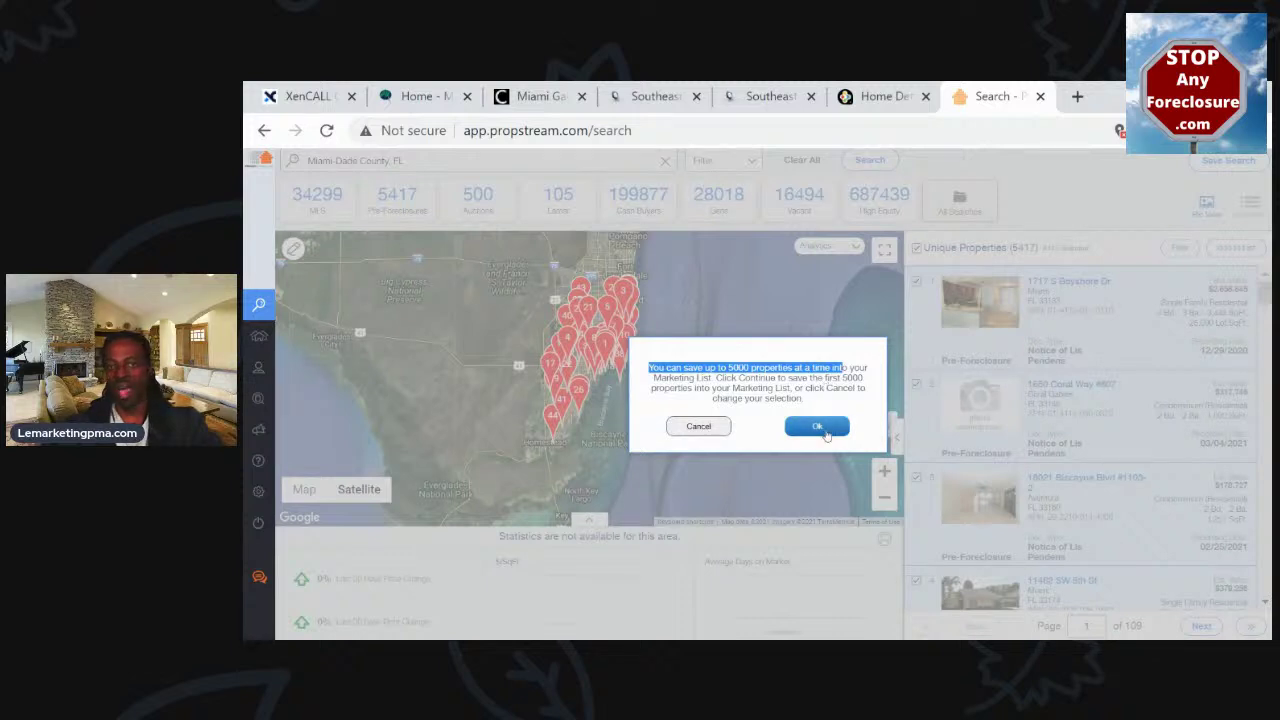
click(824, 435)
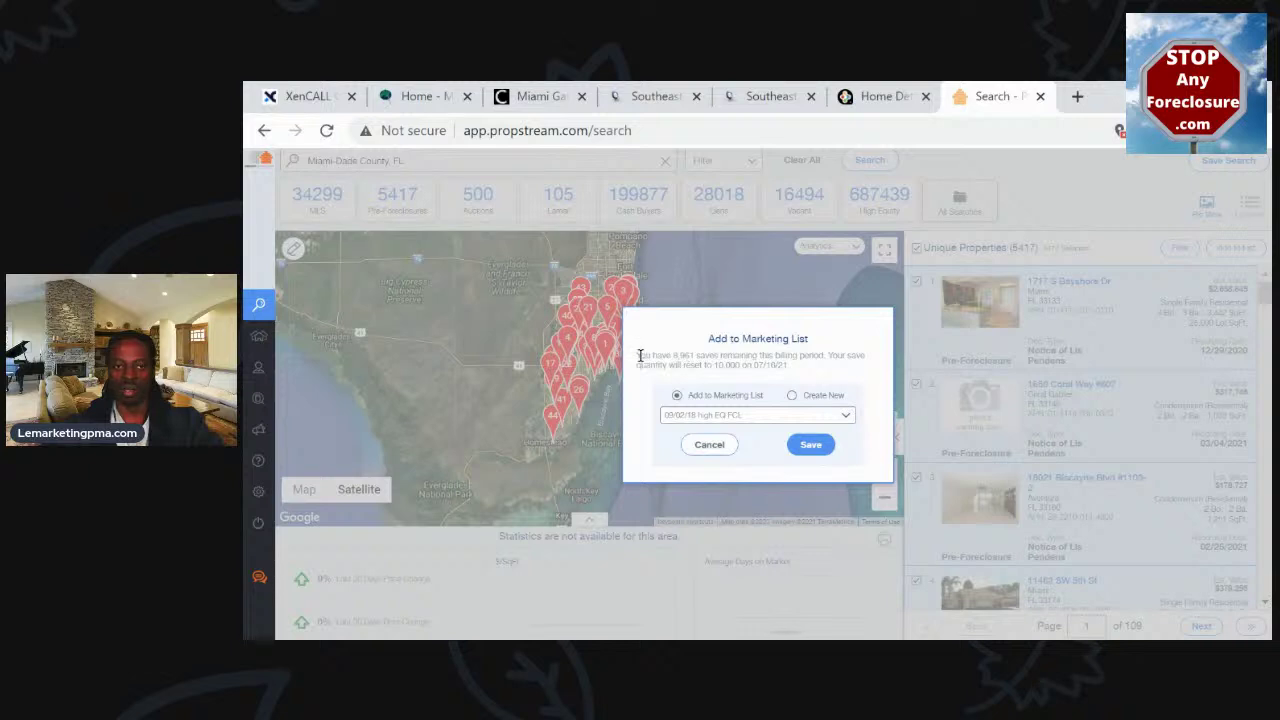
drag(638, 355, 792, 362)
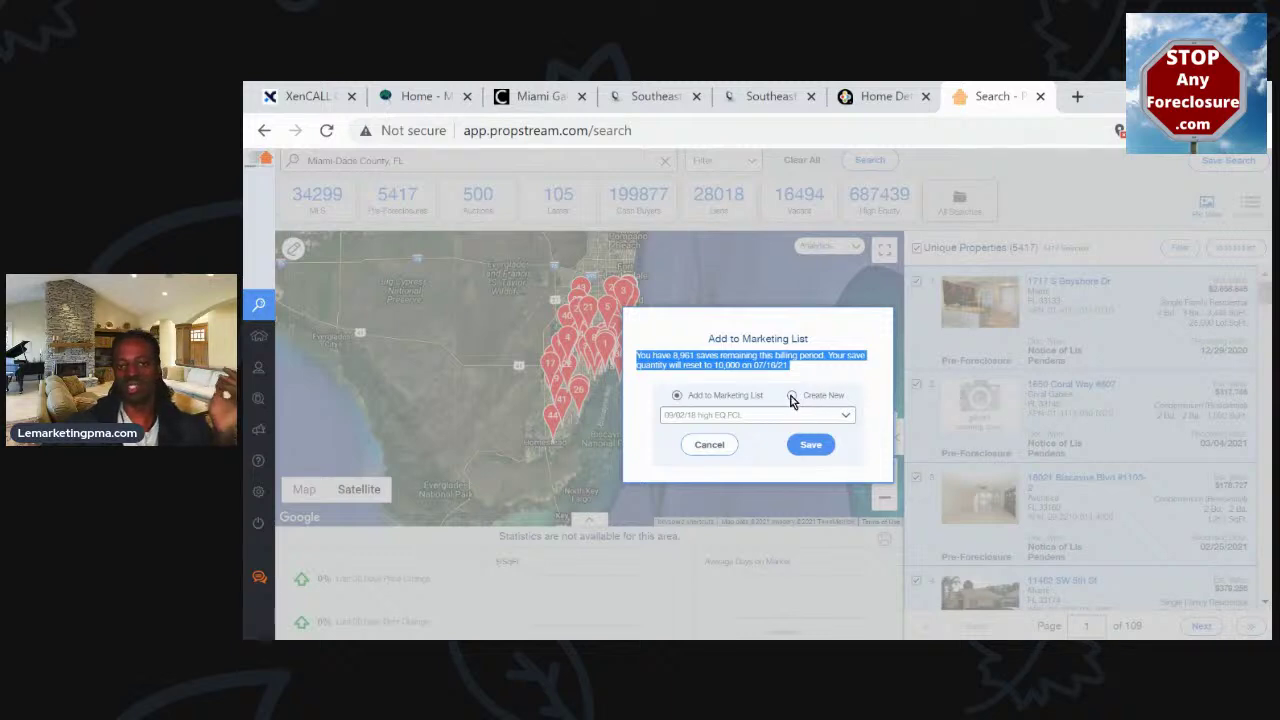
Create a new marketing list named '7-5-21 Miami-dade county pre-fcl 5k' and save
click(792, 397)
click(775, 410)
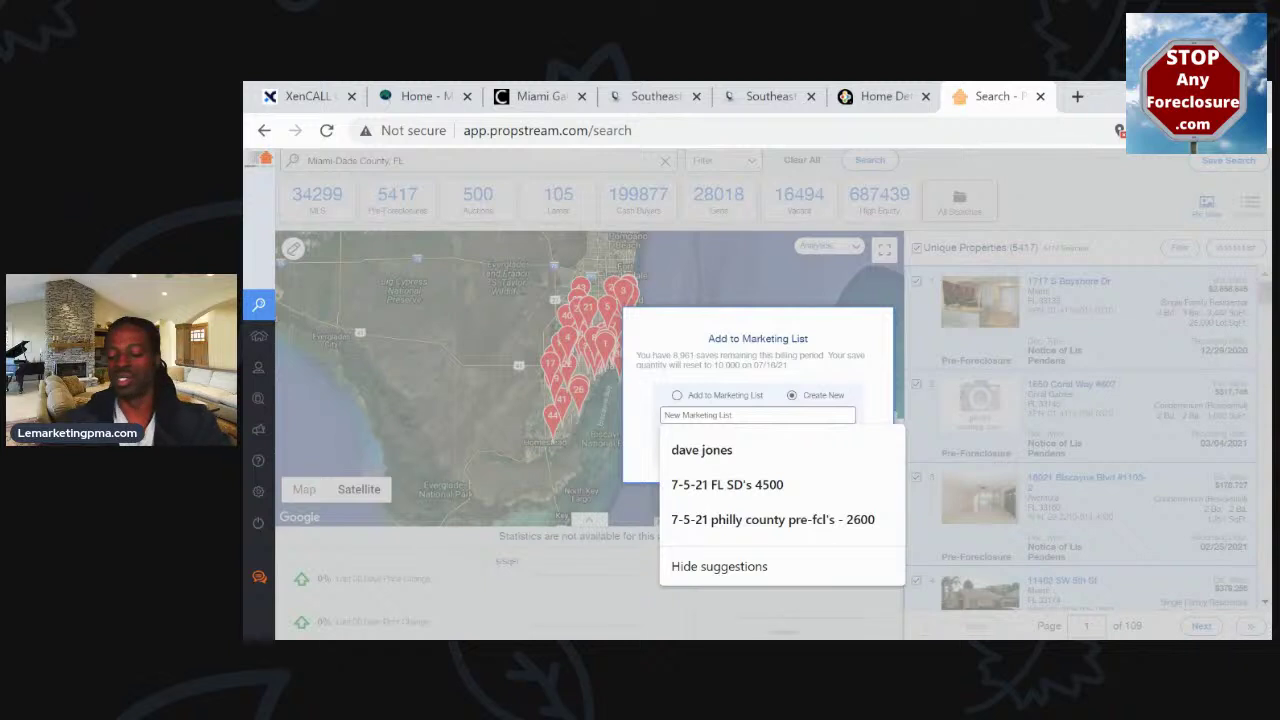
text(7-5-21)
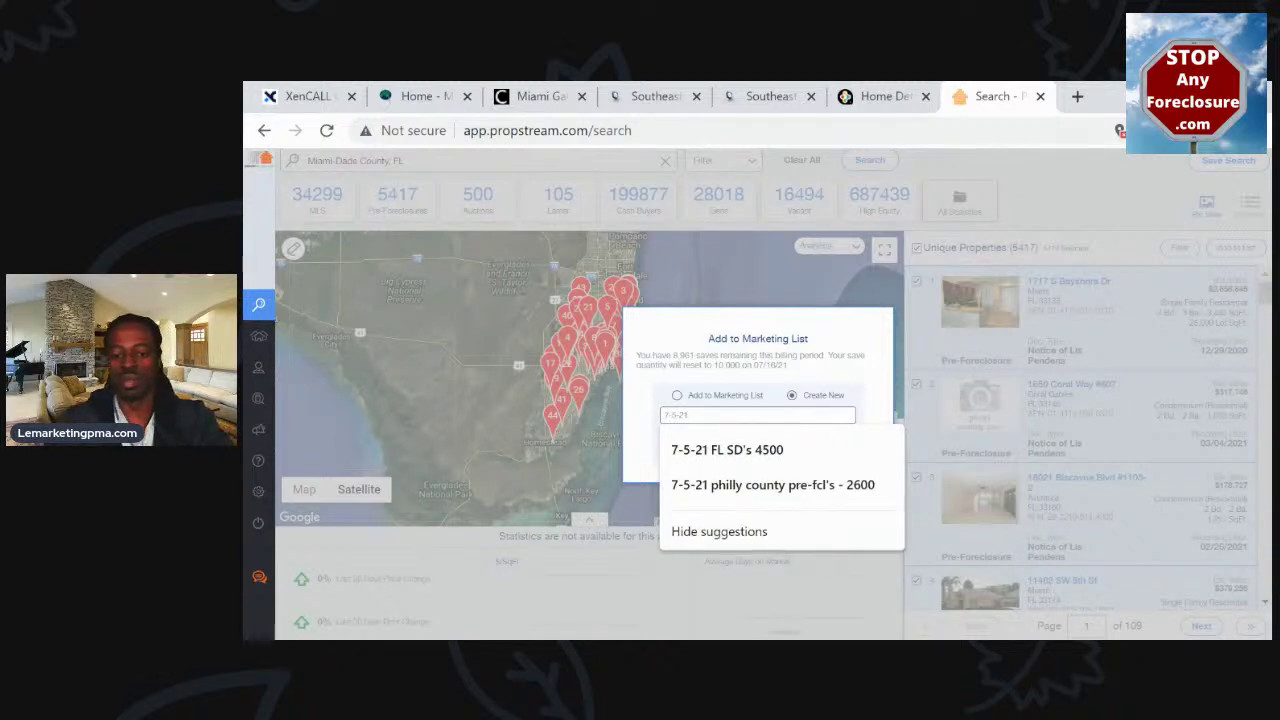
text( Miami-dade p)
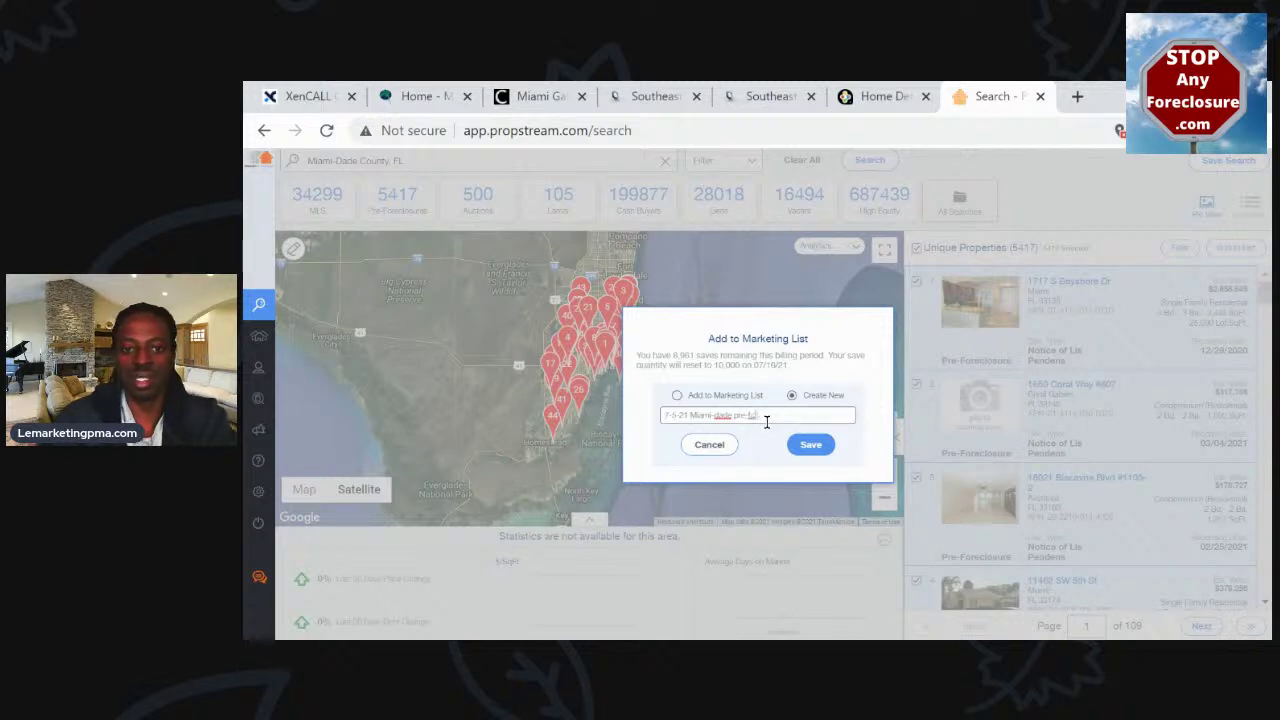
text(r)
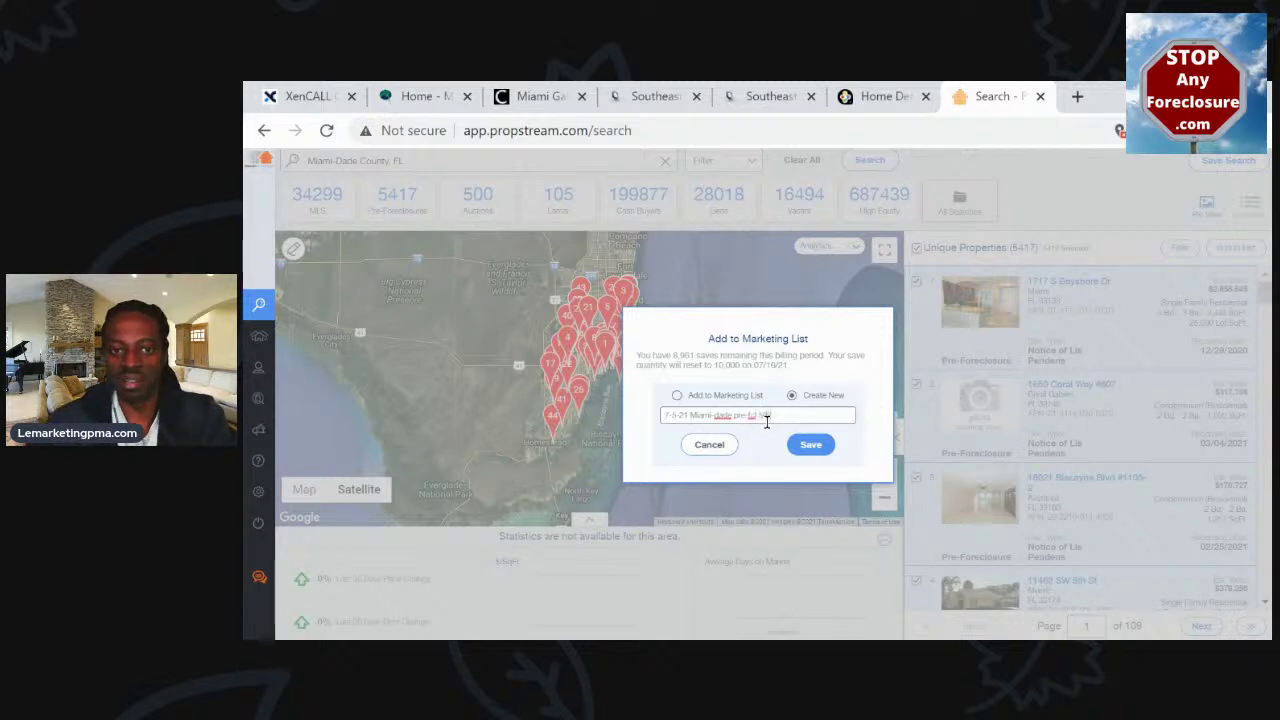
text(e)
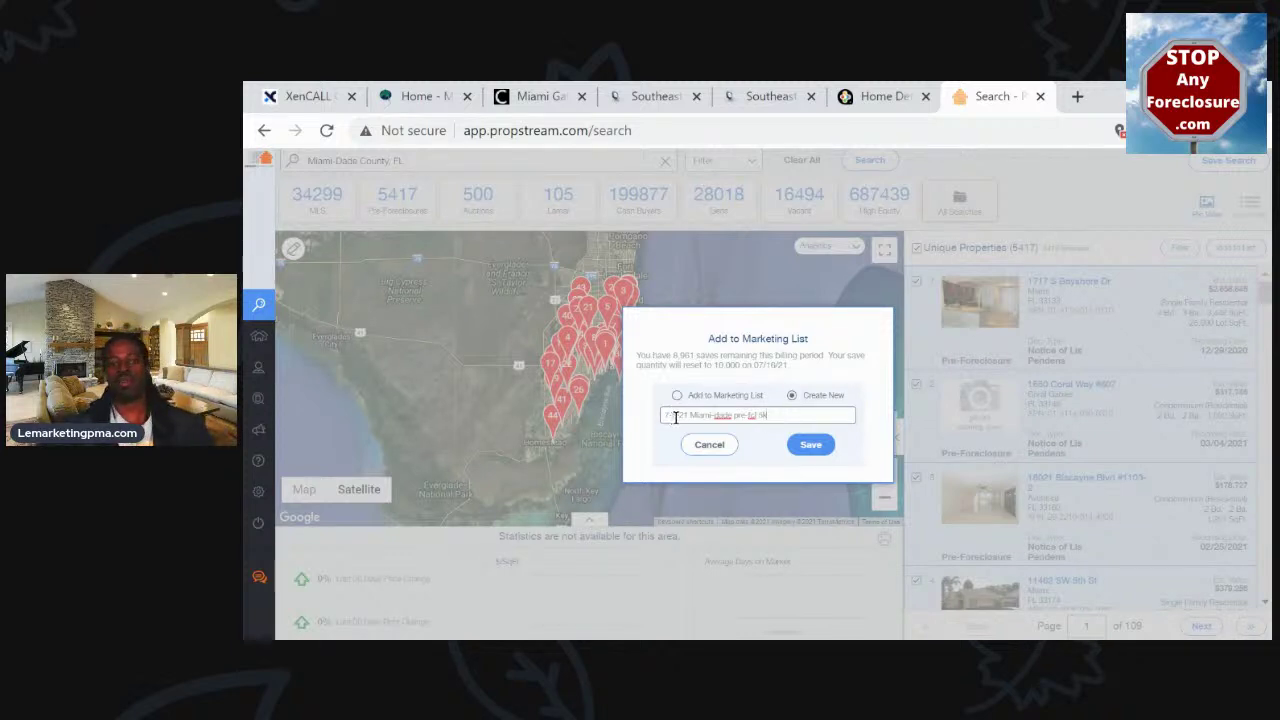
drag(676, 417, 687, 414)
click(700, 418)
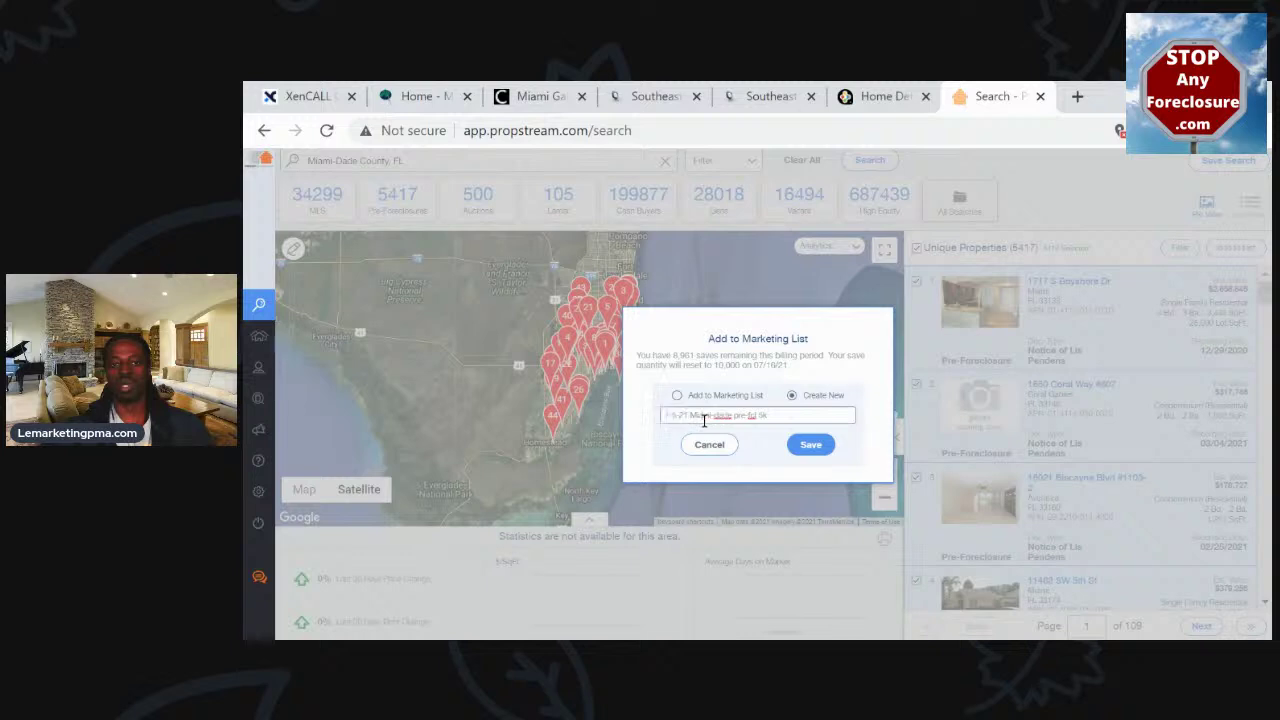
double_click(704, 420)
click(720, 416)
double_click(722, 416)
click(734, 418)
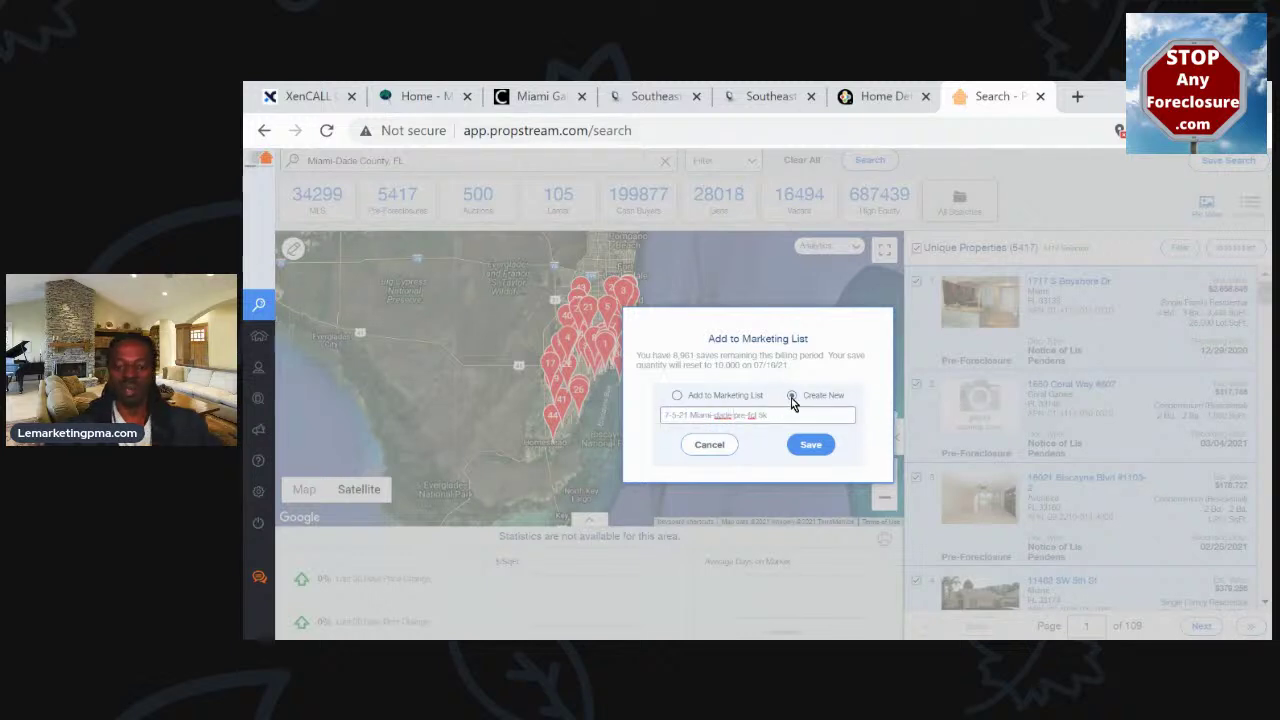
text(-dade)
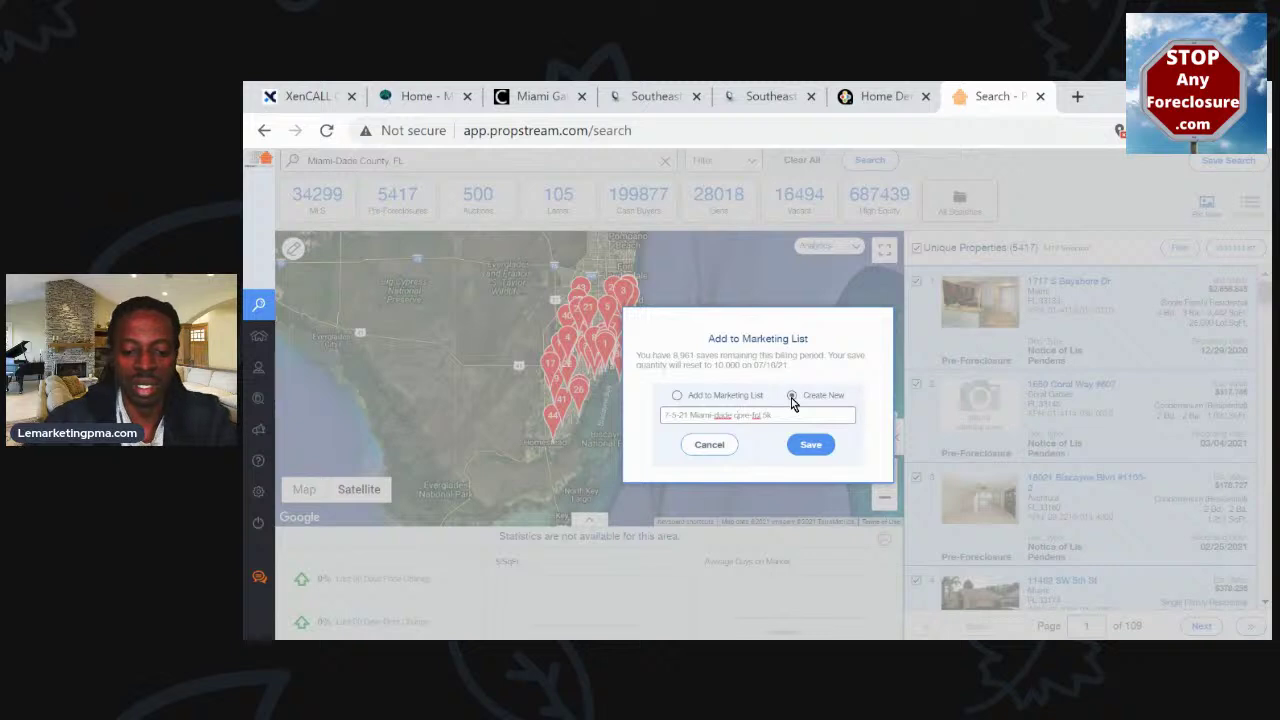
text( county)
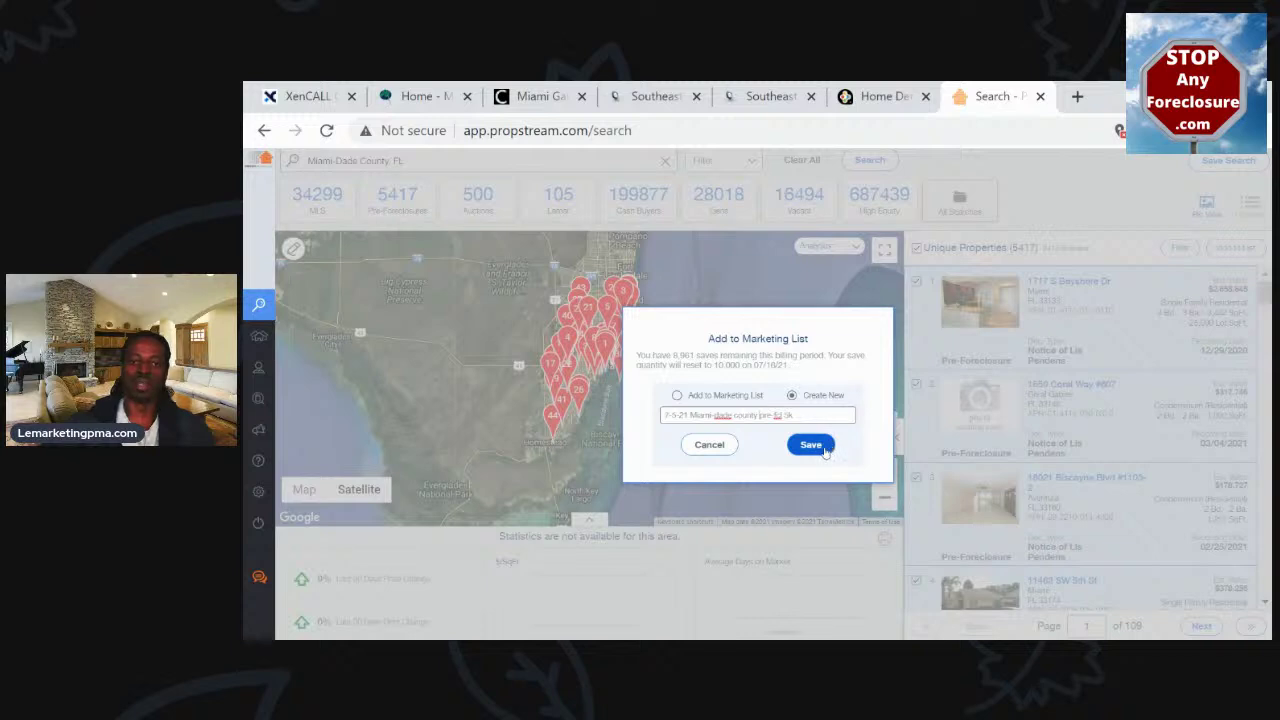
click(812, 445)
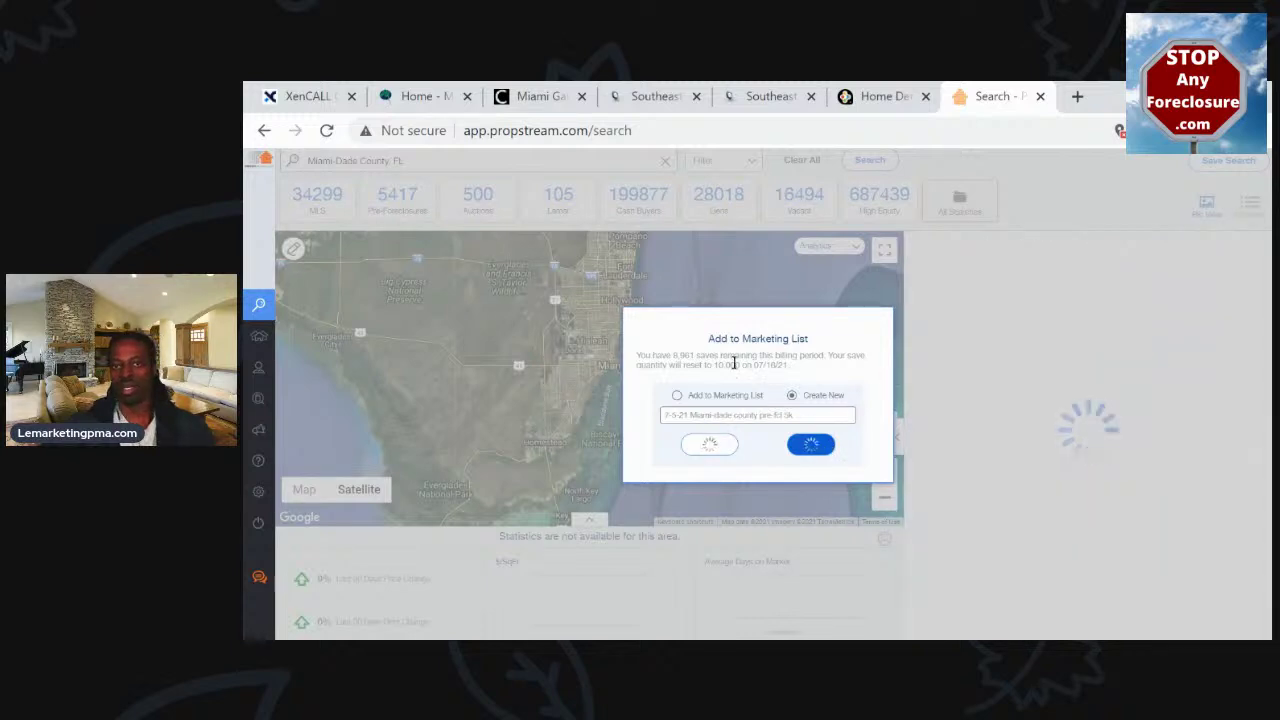
Review the Properties Saved message and remaining saves count, dismiss it, and open a new tab
double_click(680, 355)
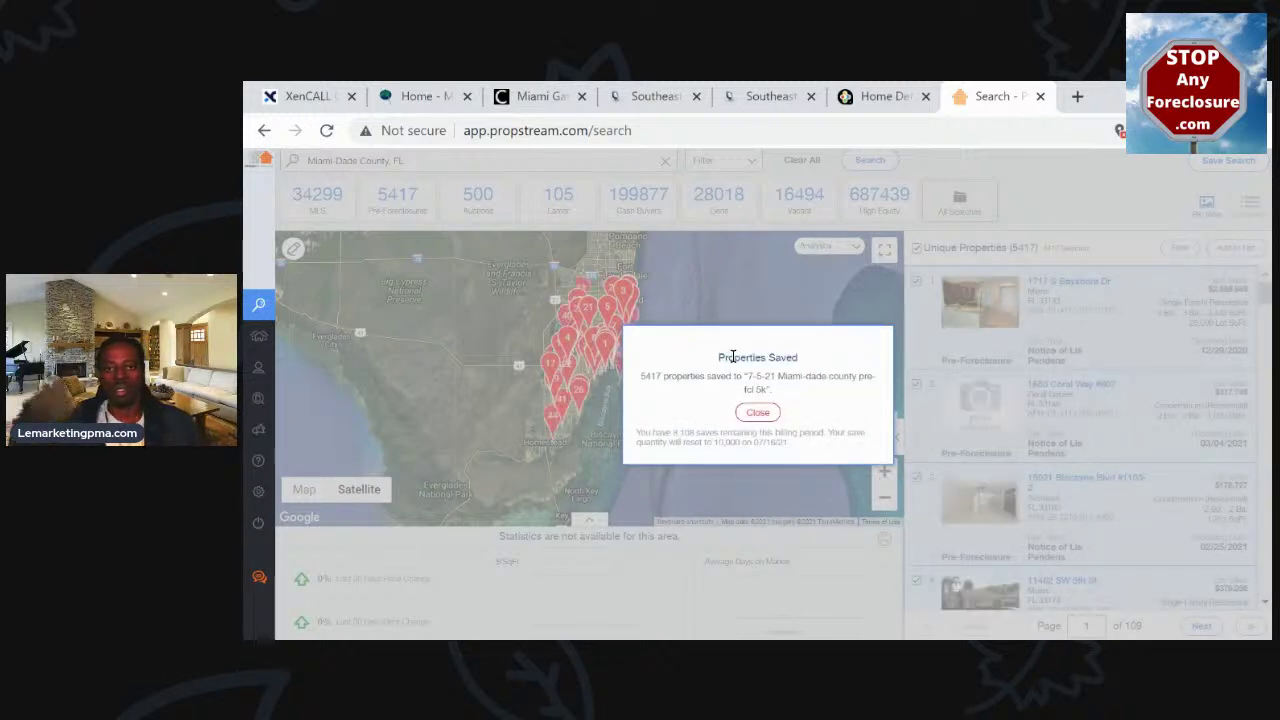
triple_click(649, 376)
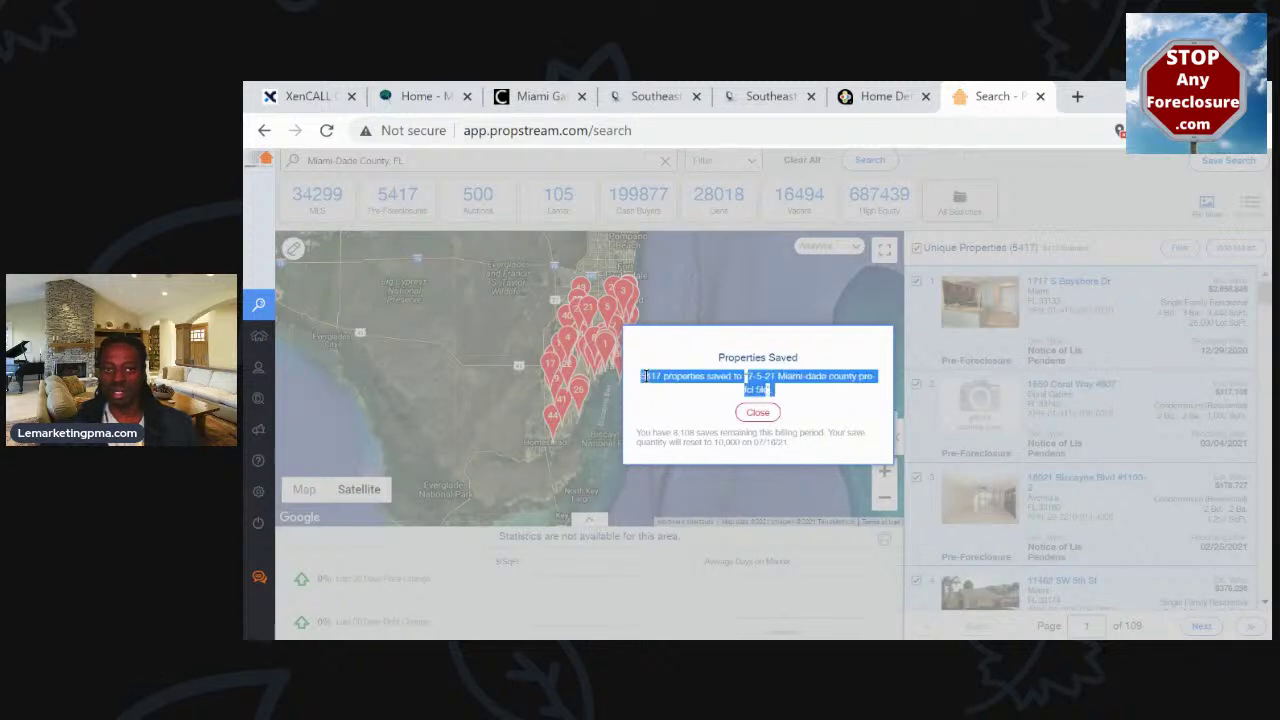
double_click(673, 378)
drag(675, 380, 707, 376)
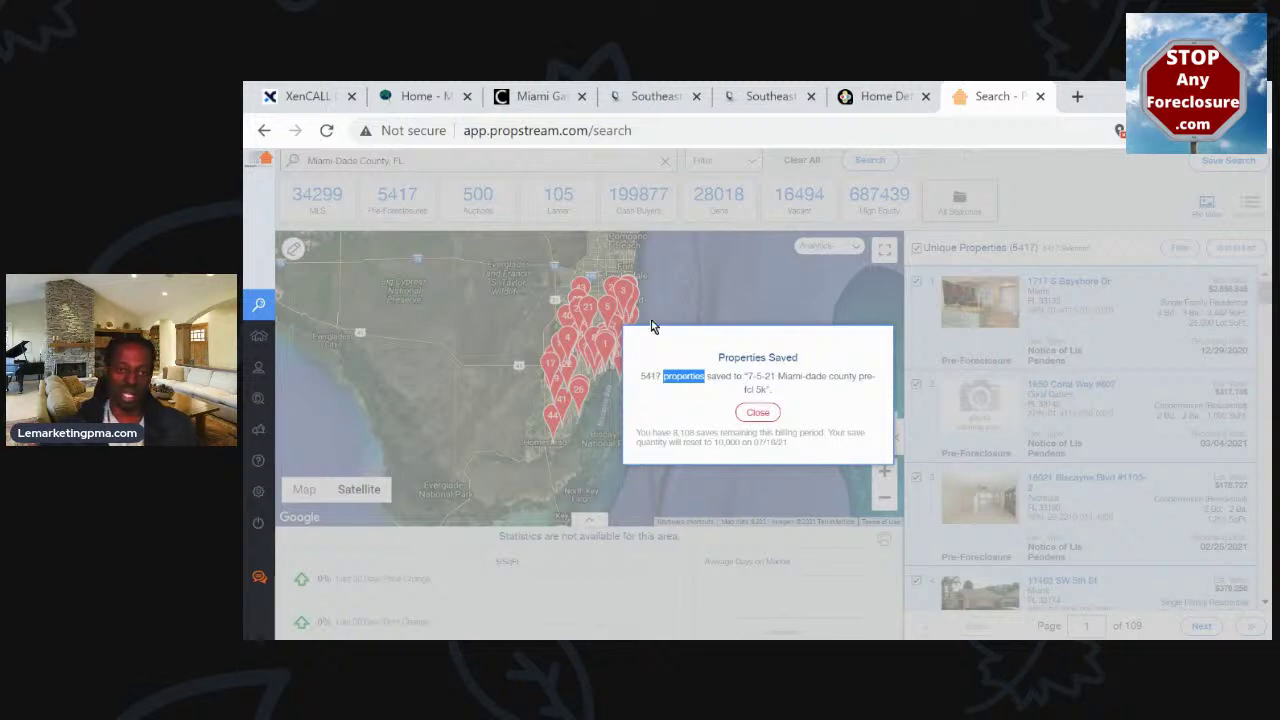
drag(638, 432, 702, 430)
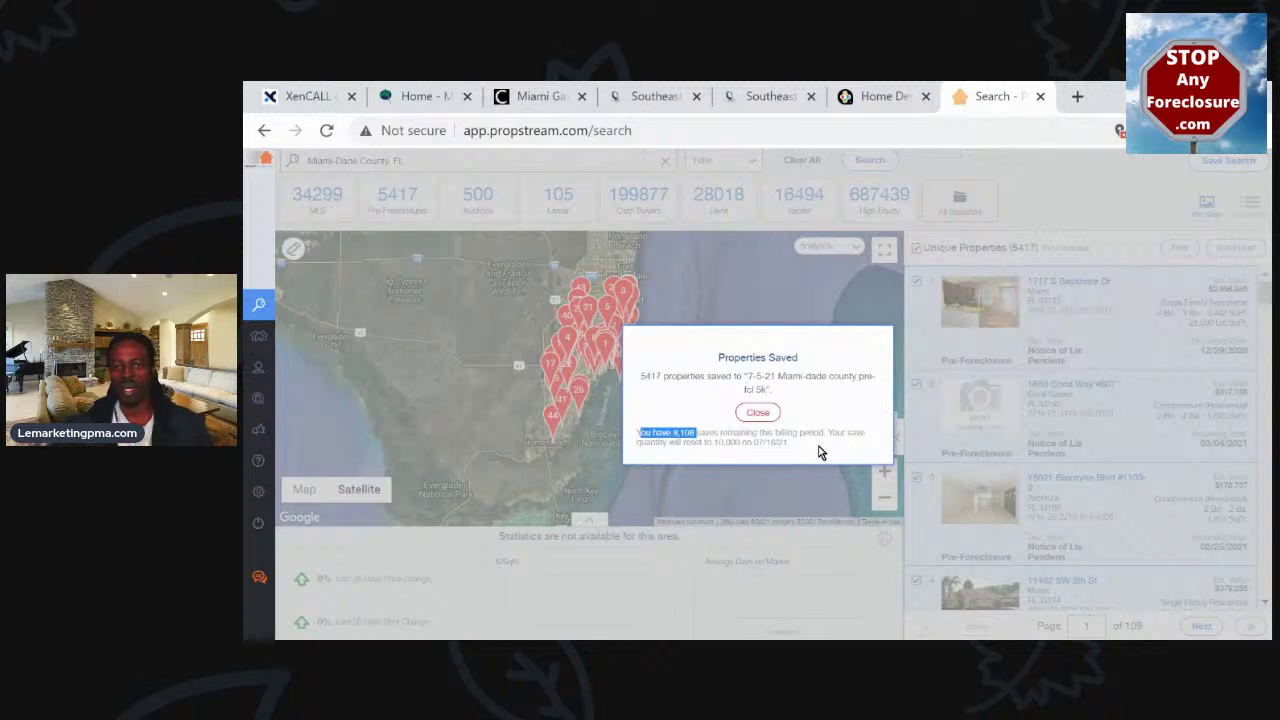
click(766, 414)
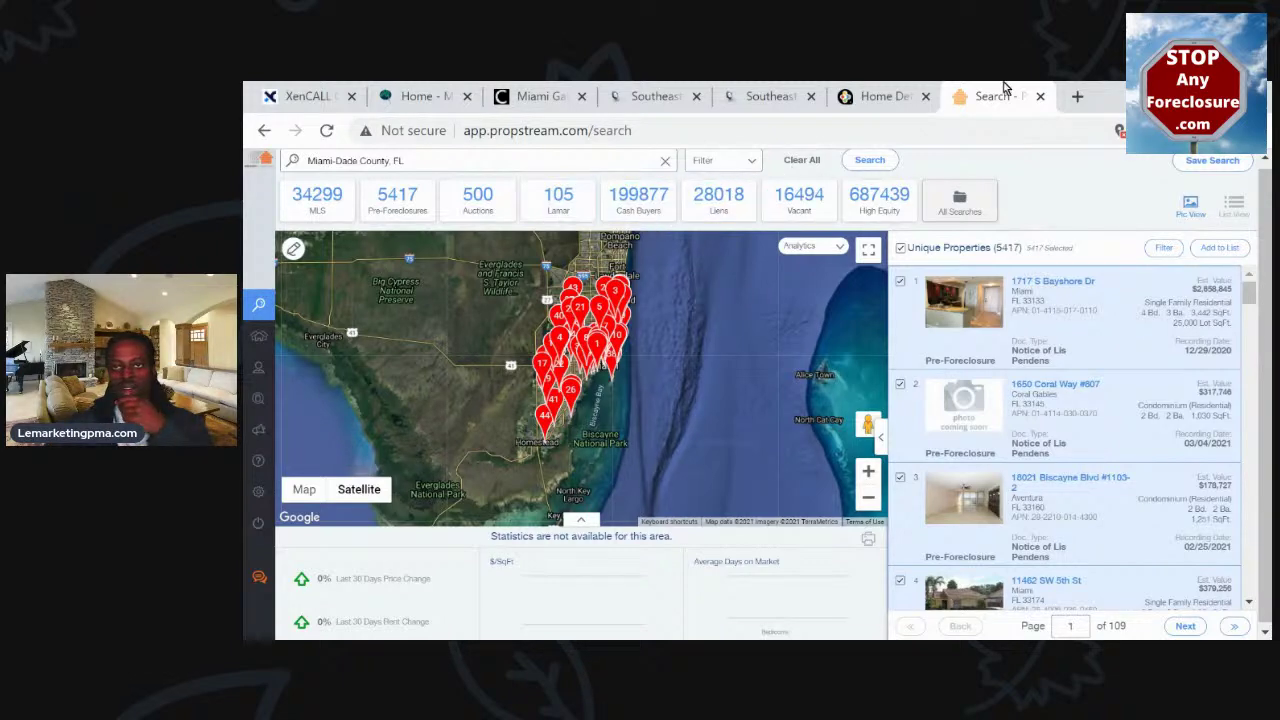
click(1077, 96)
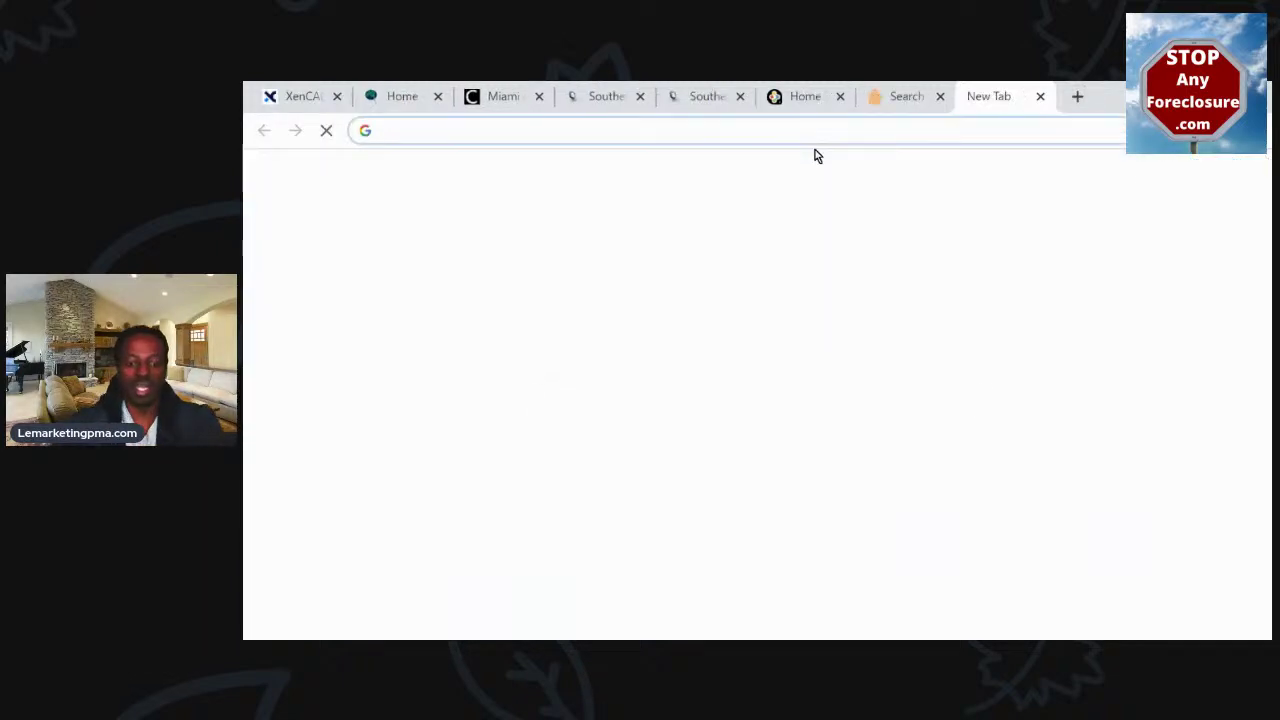
Search Google for 'countys of indiana' and page back and forth through the county carousel
text(countys)
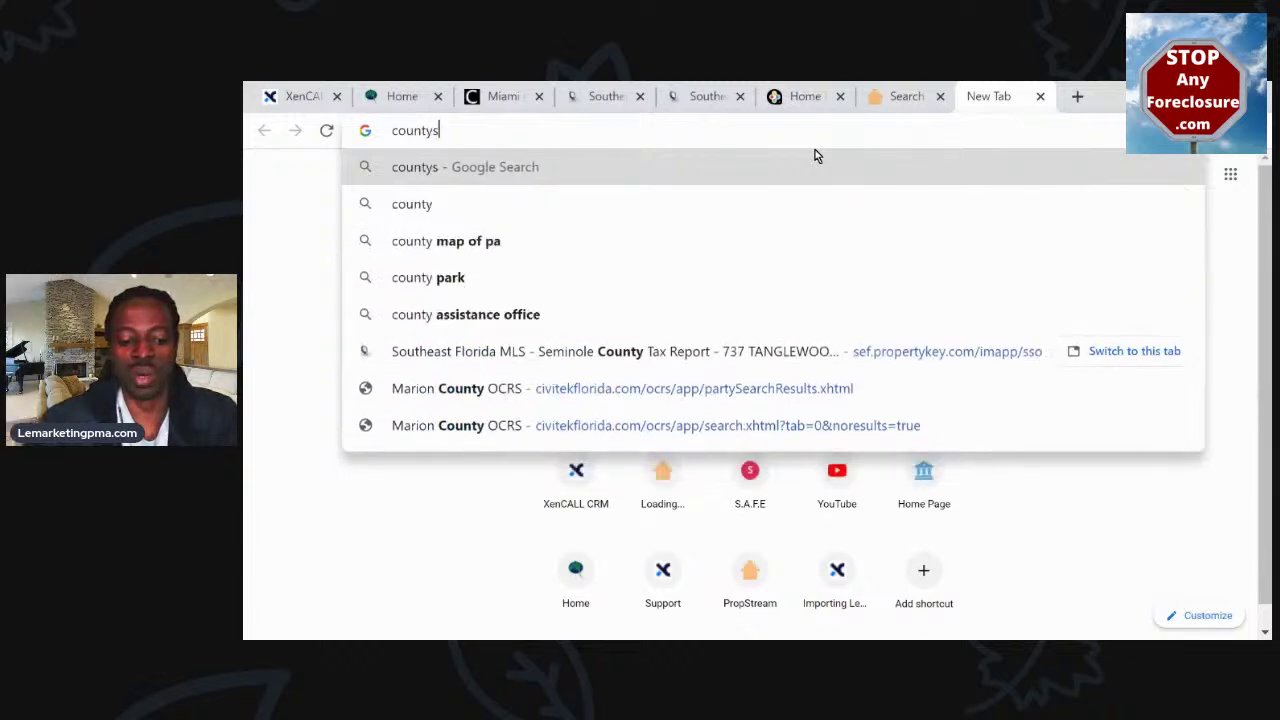
text( of indian)
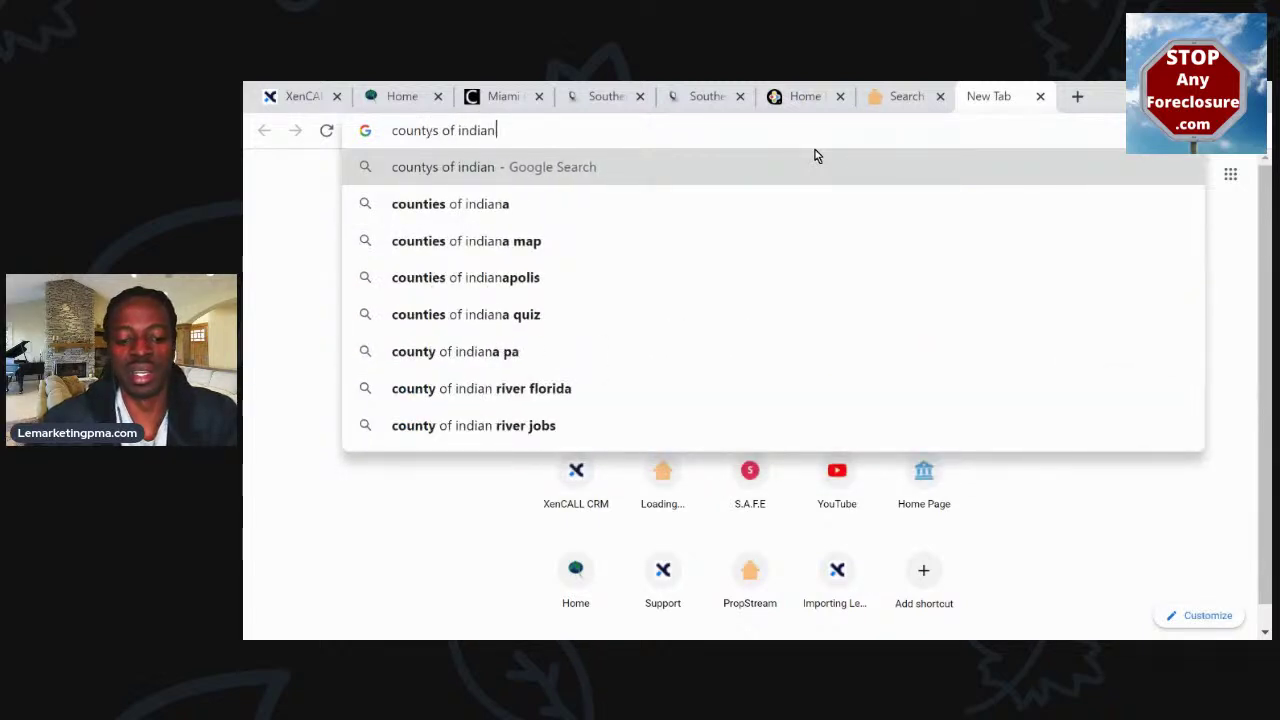
text(a)
key(Return)
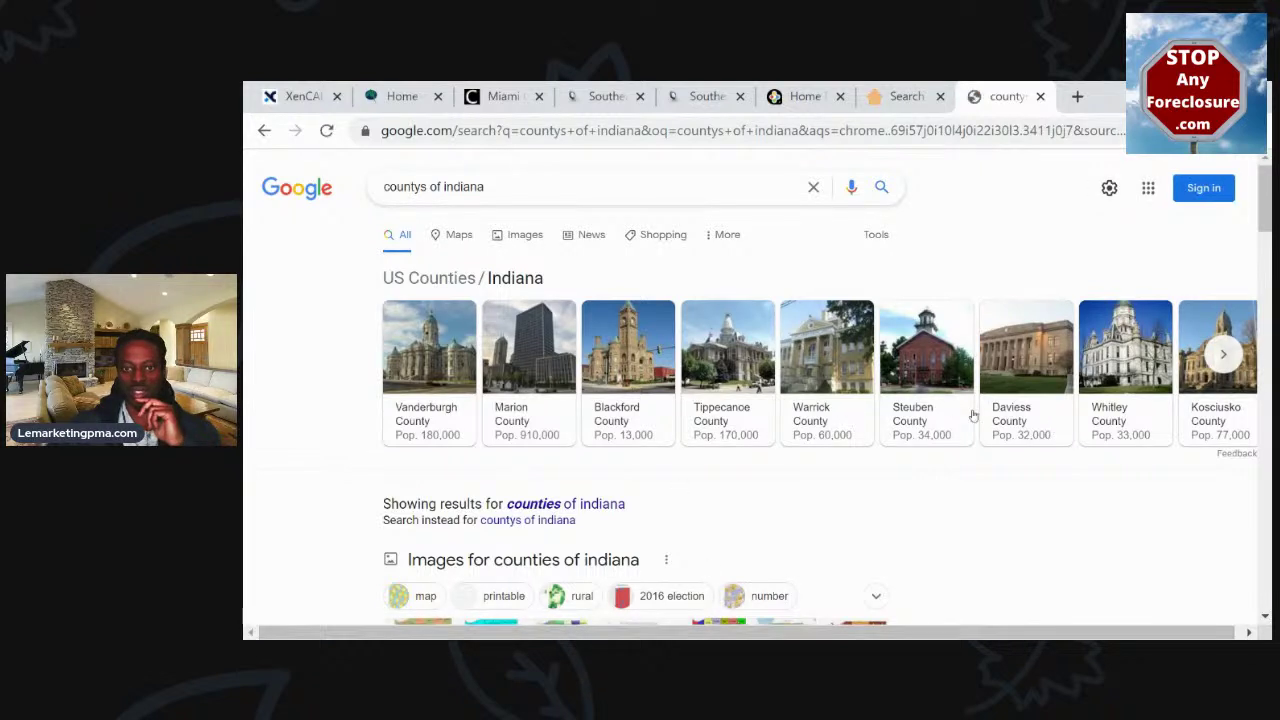
click(1223, 356)
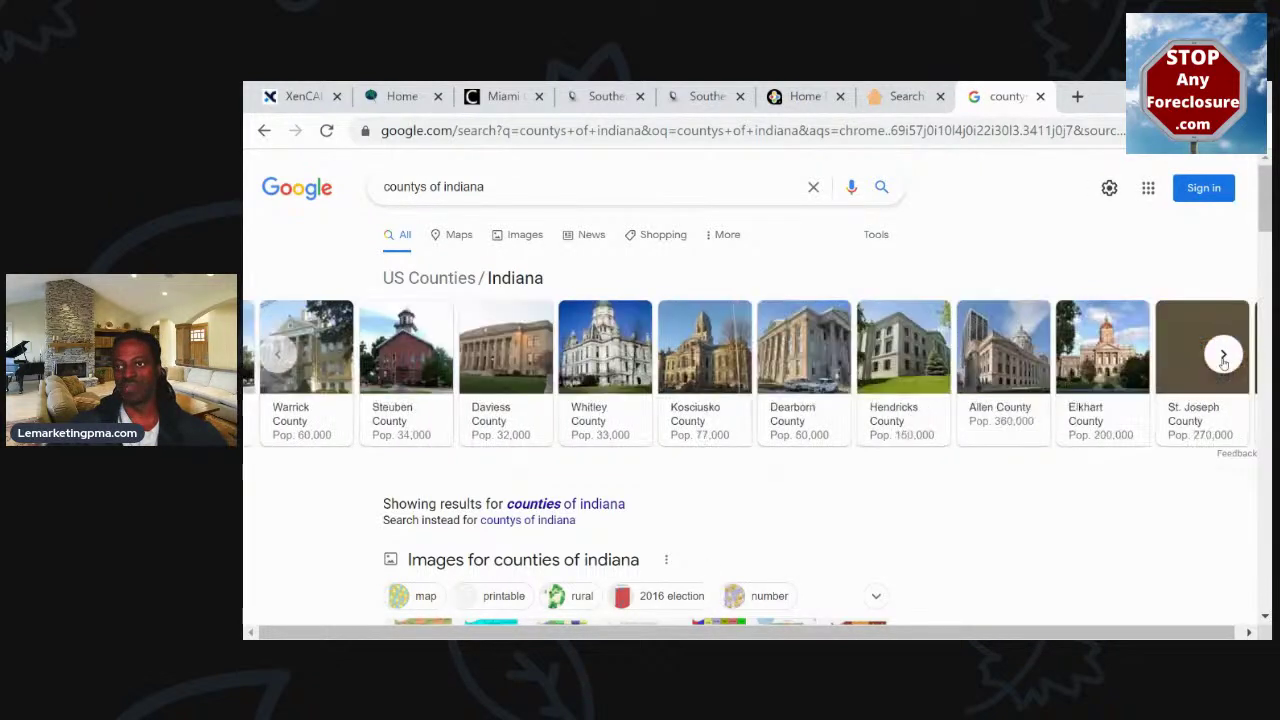
click(1223, 356)
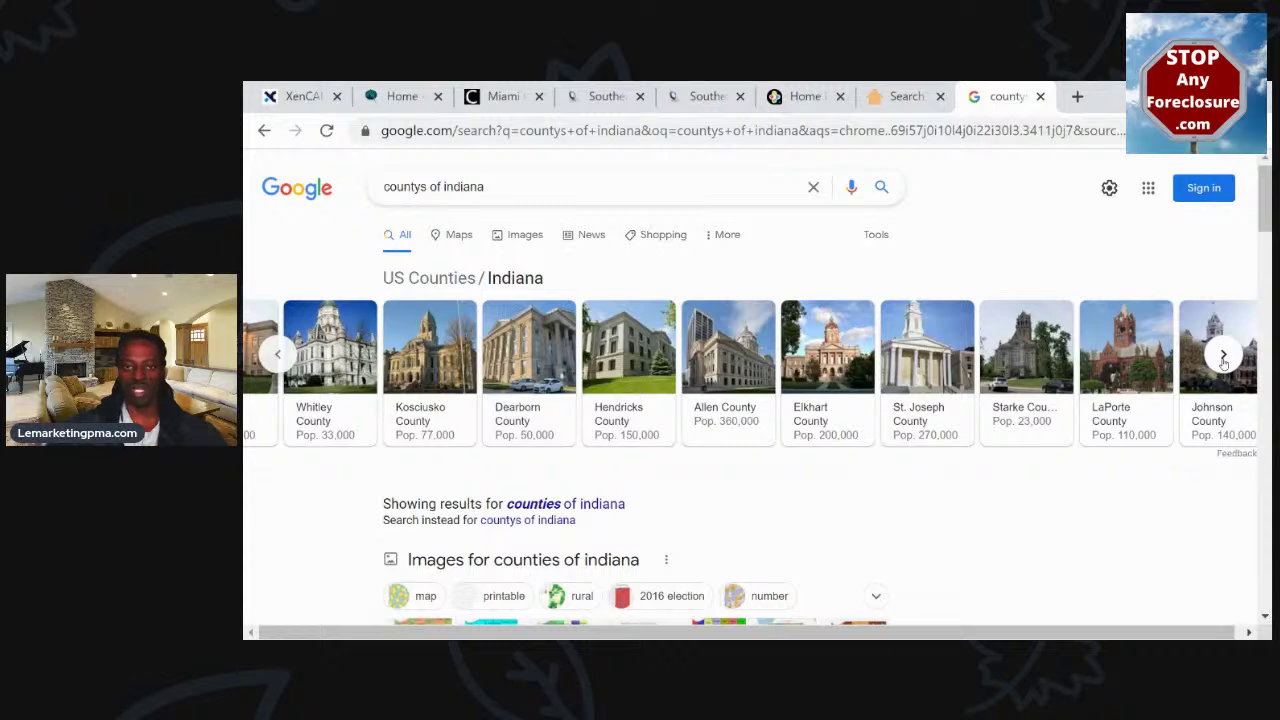
click(1223, 356)
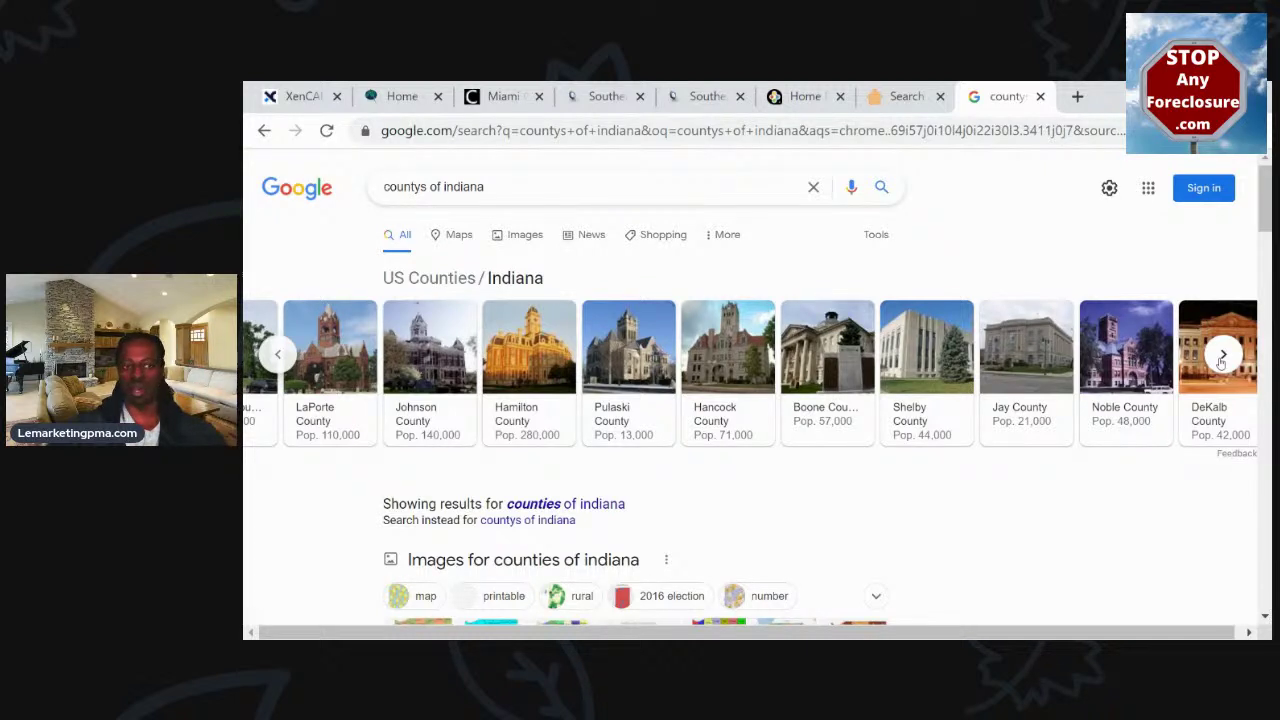
click(1222, 356)
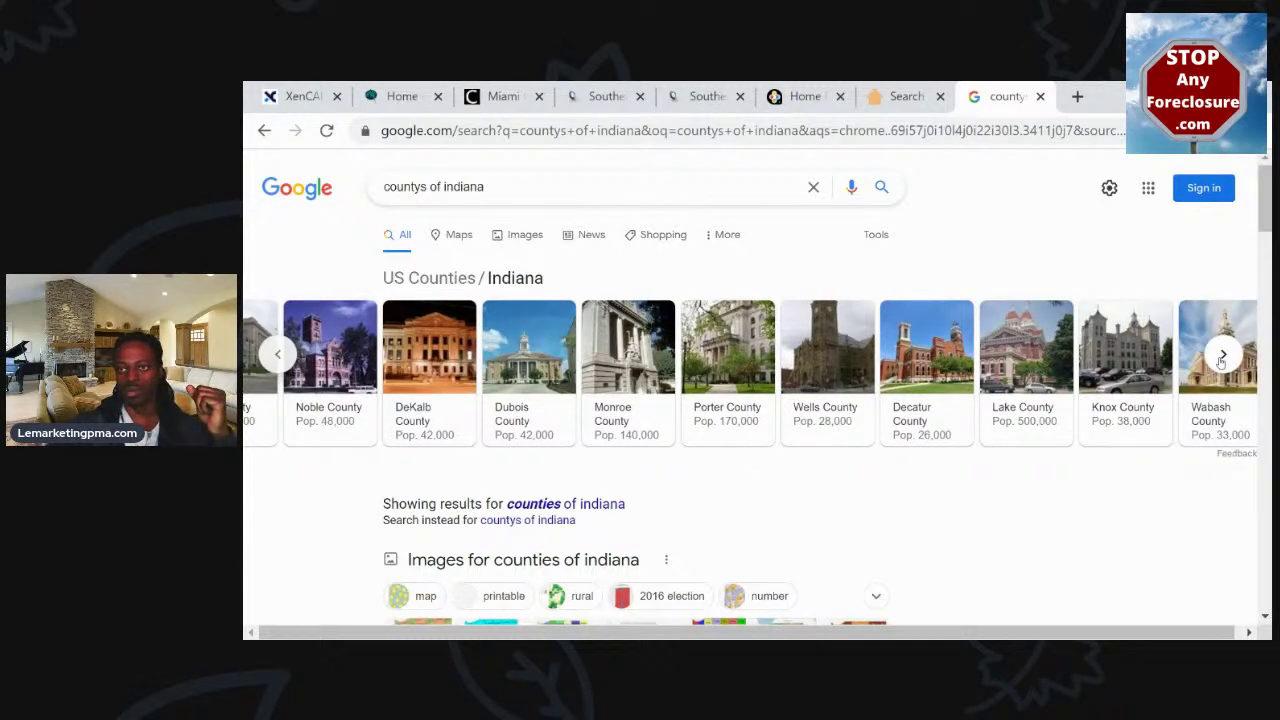
click(1222, 356)
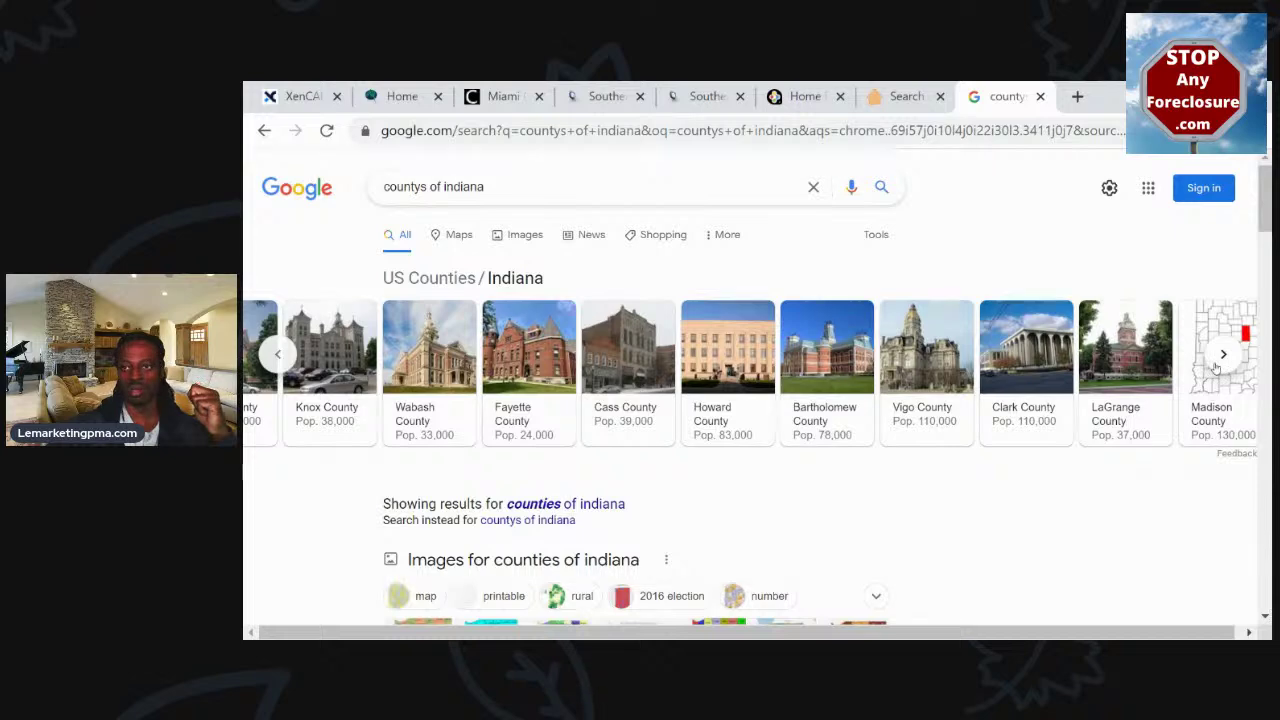
click(1222, 356)
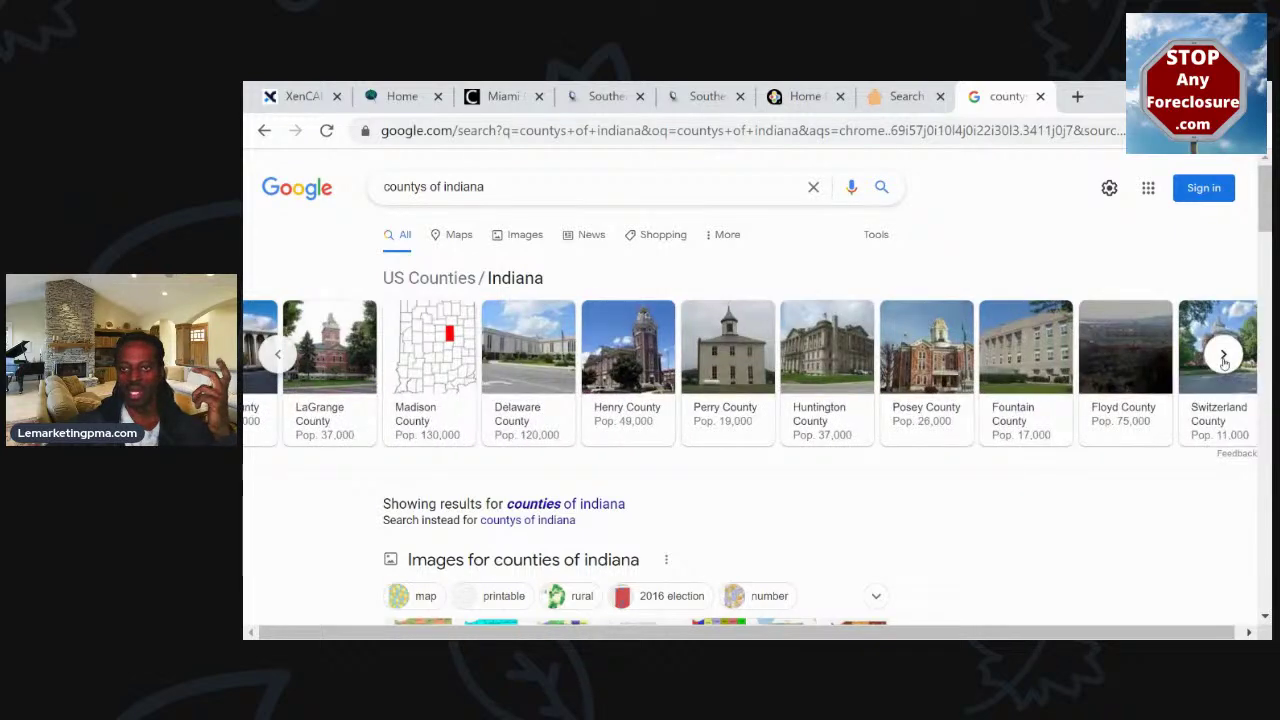
click(1222, 356)
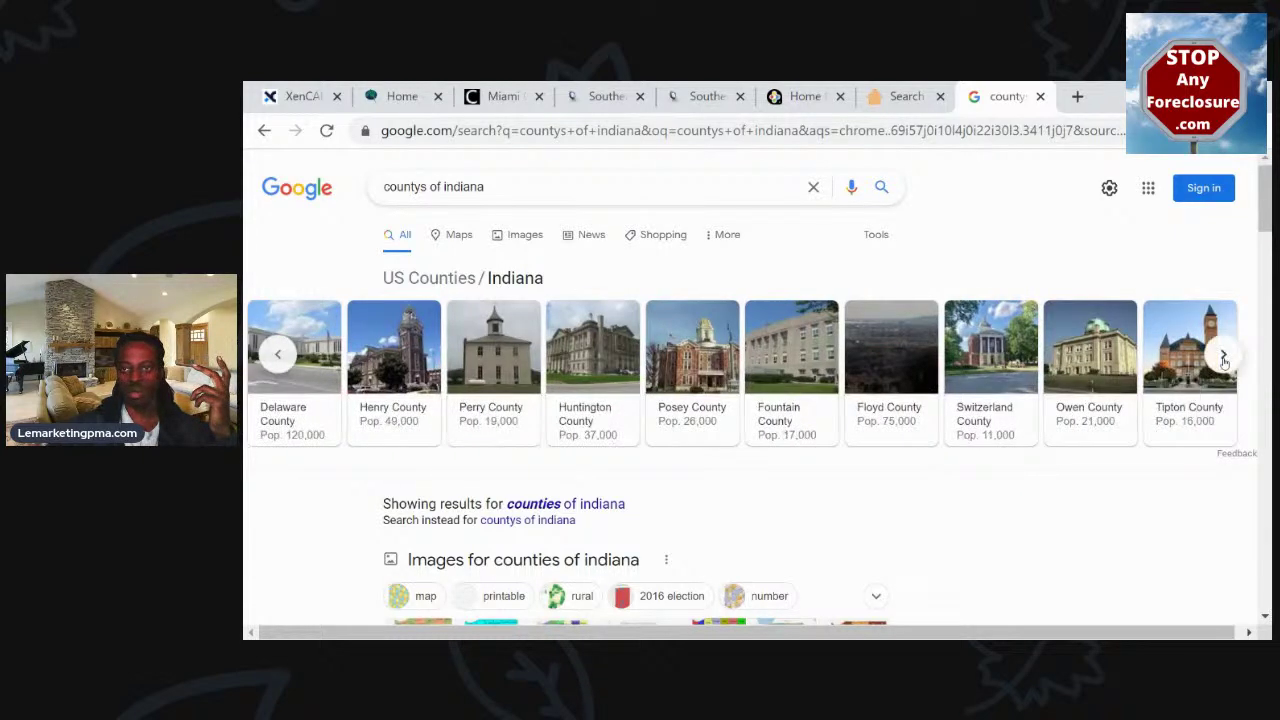
click(280, 355)
click(280, 355)
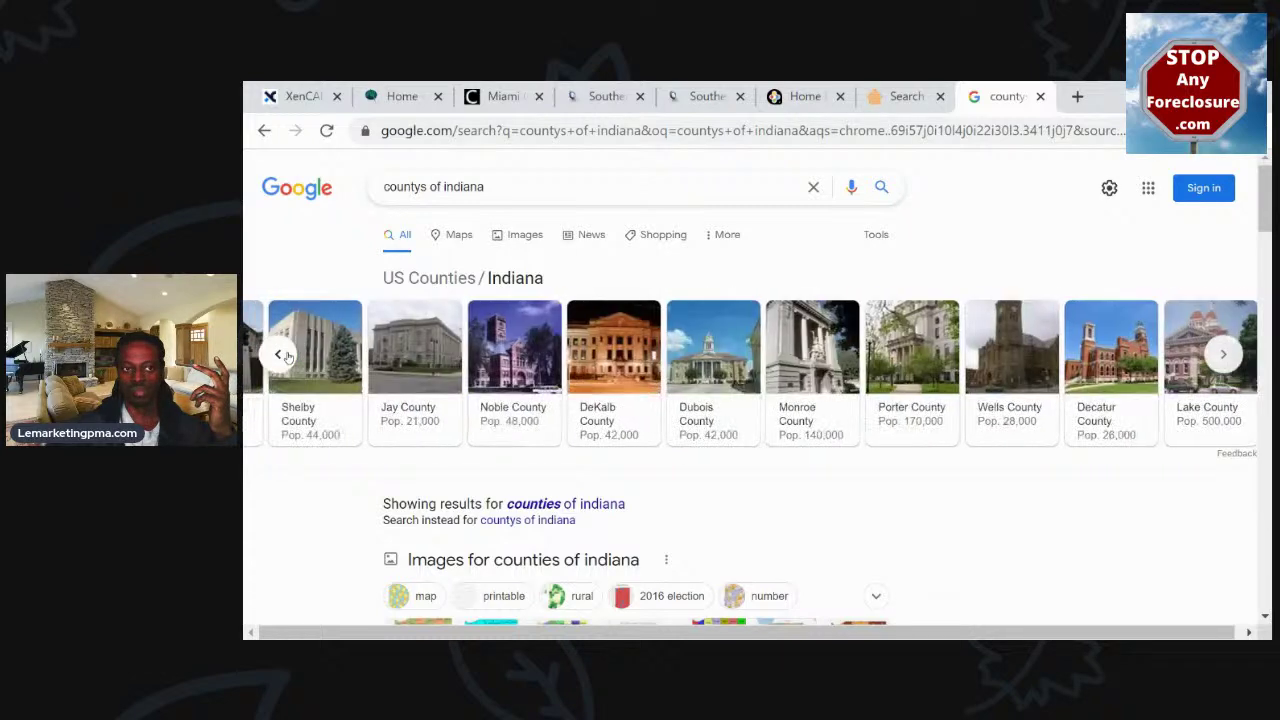
click(280, 355)
click(280, 355)
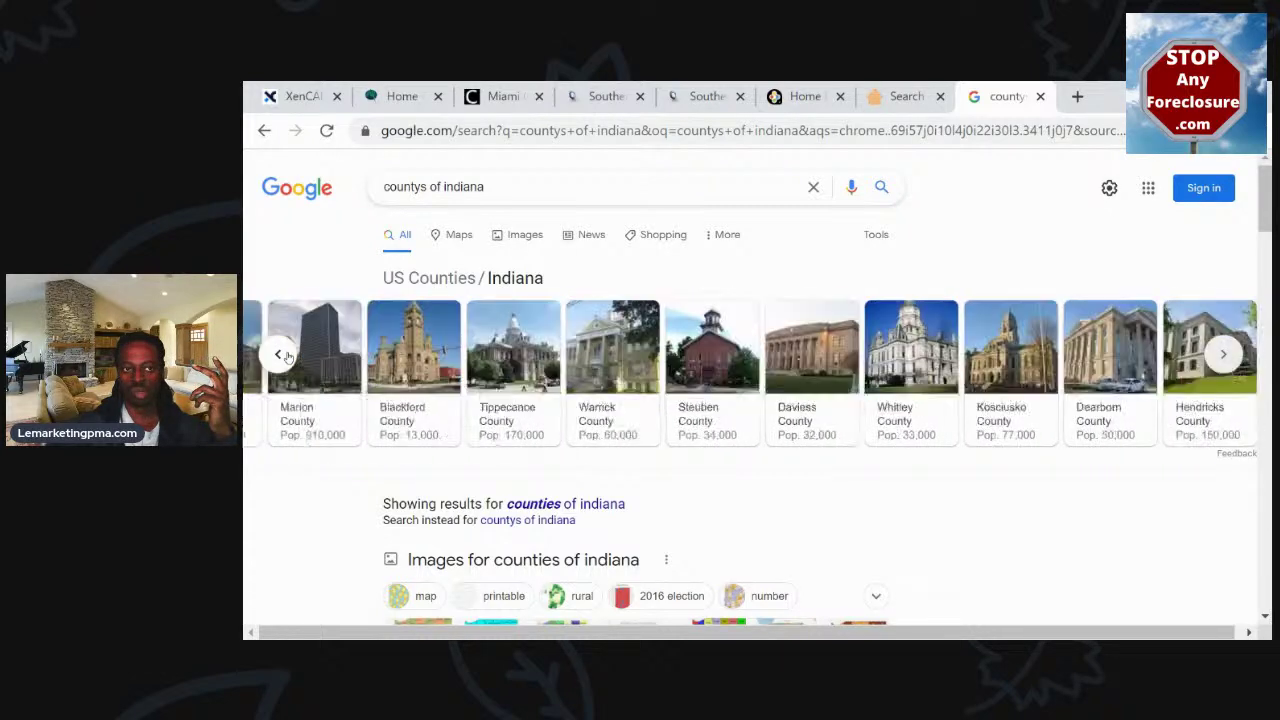
click(280, 355)
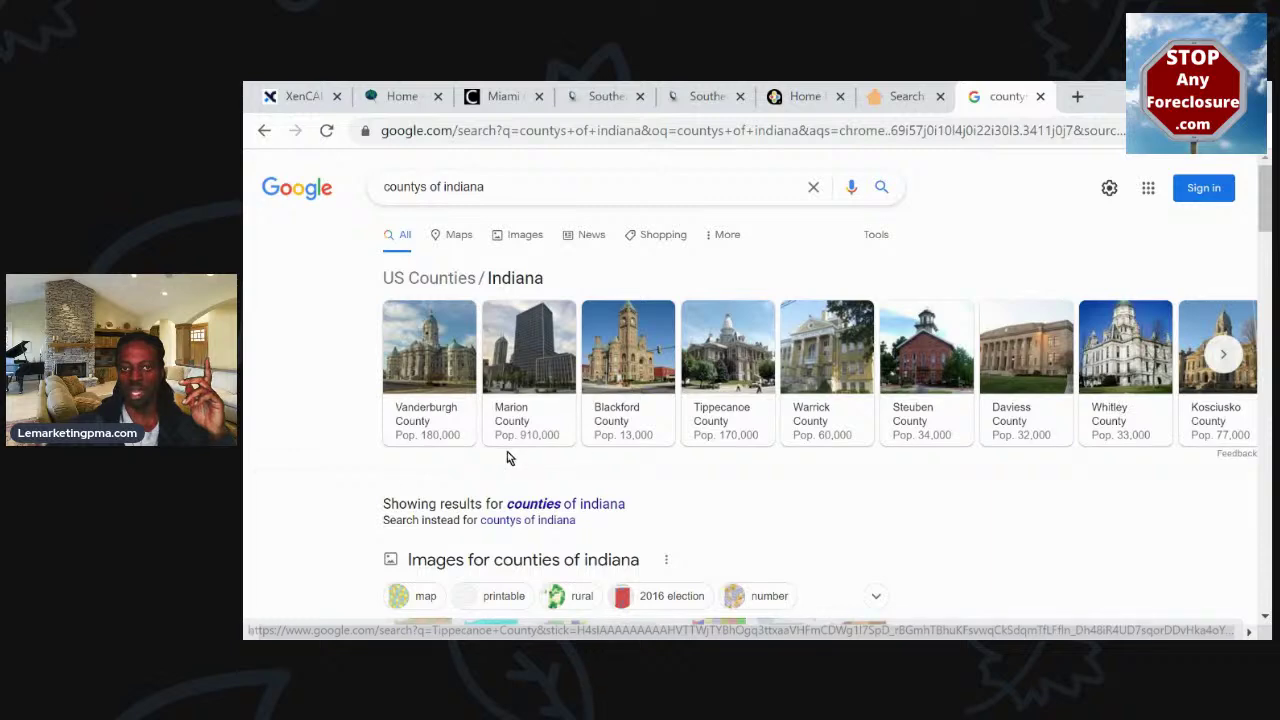
Page further through the Indiana counties, then go back to the PropStream search location
click(1224, 356)
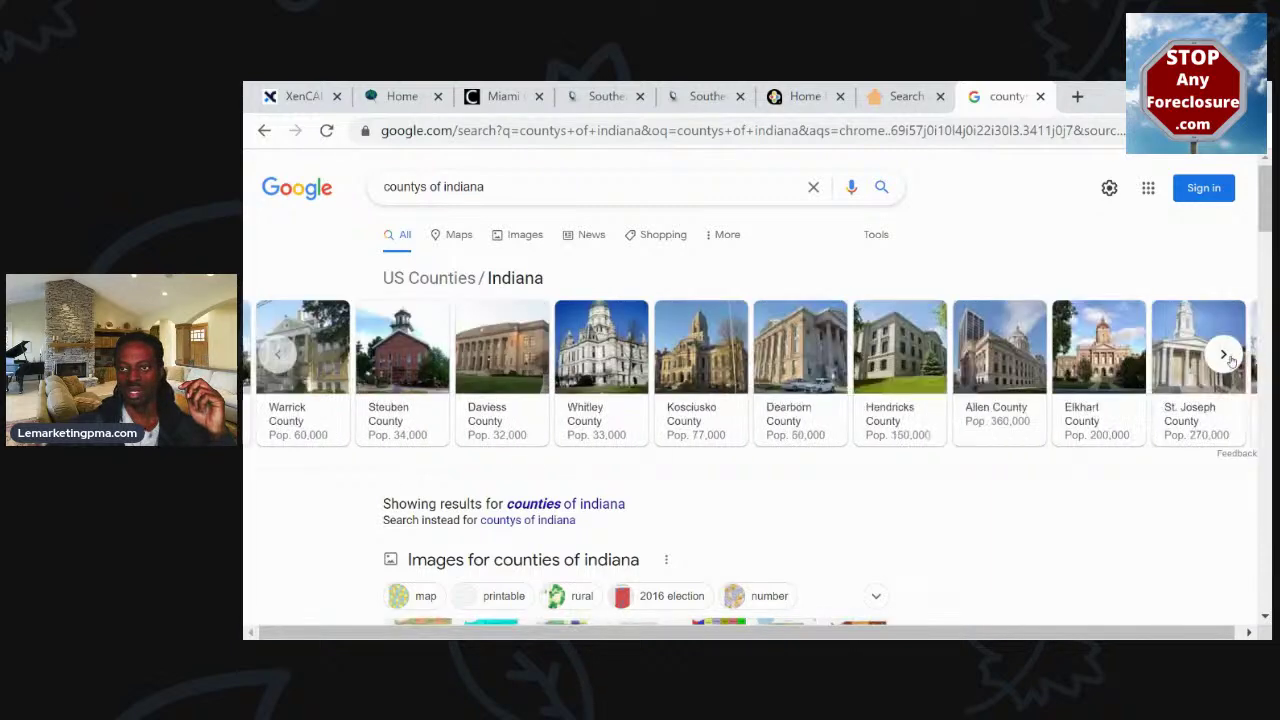
click(1224, 356)
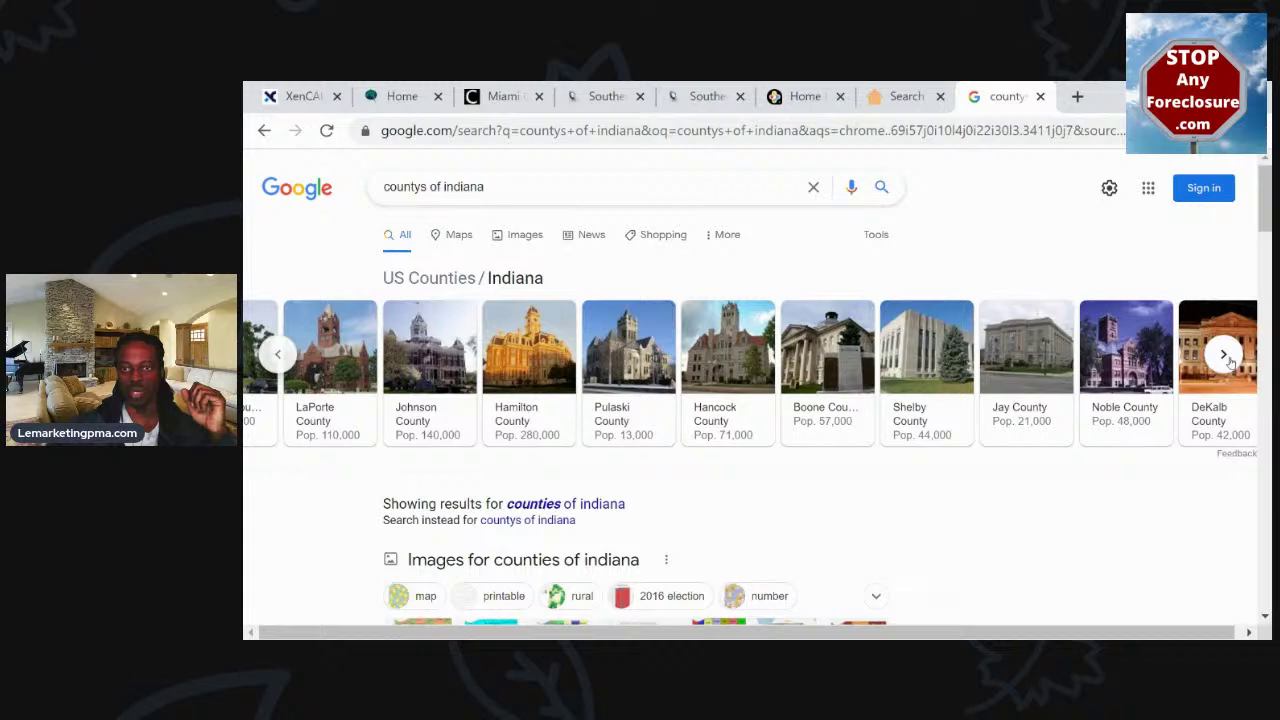
click(1224, 356)
click(1224, 356)
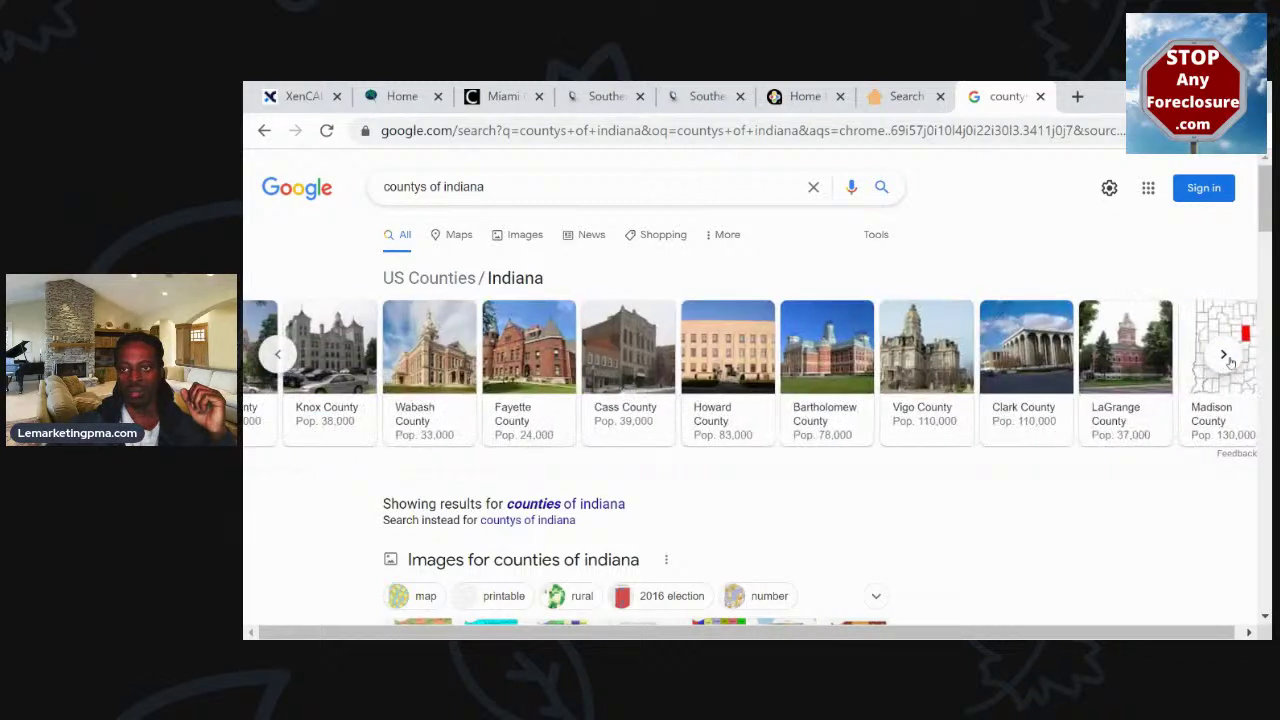
click(1224, 356)
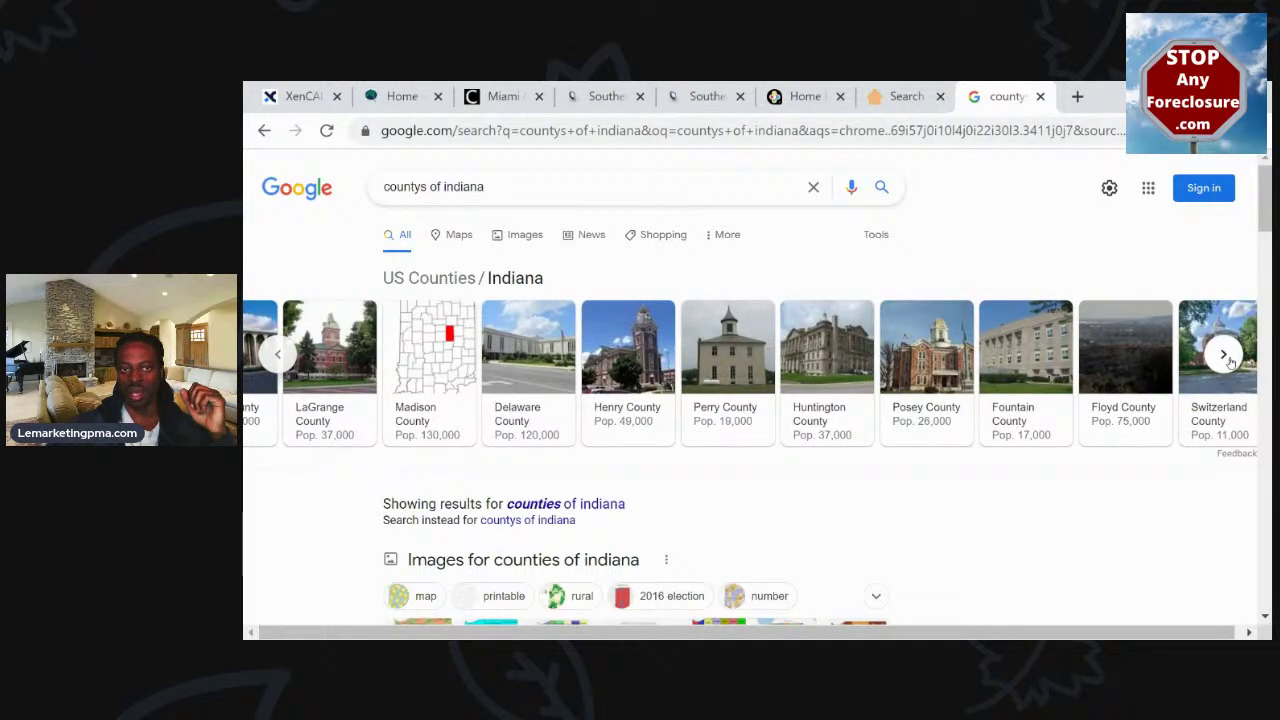
click(1224, 356)
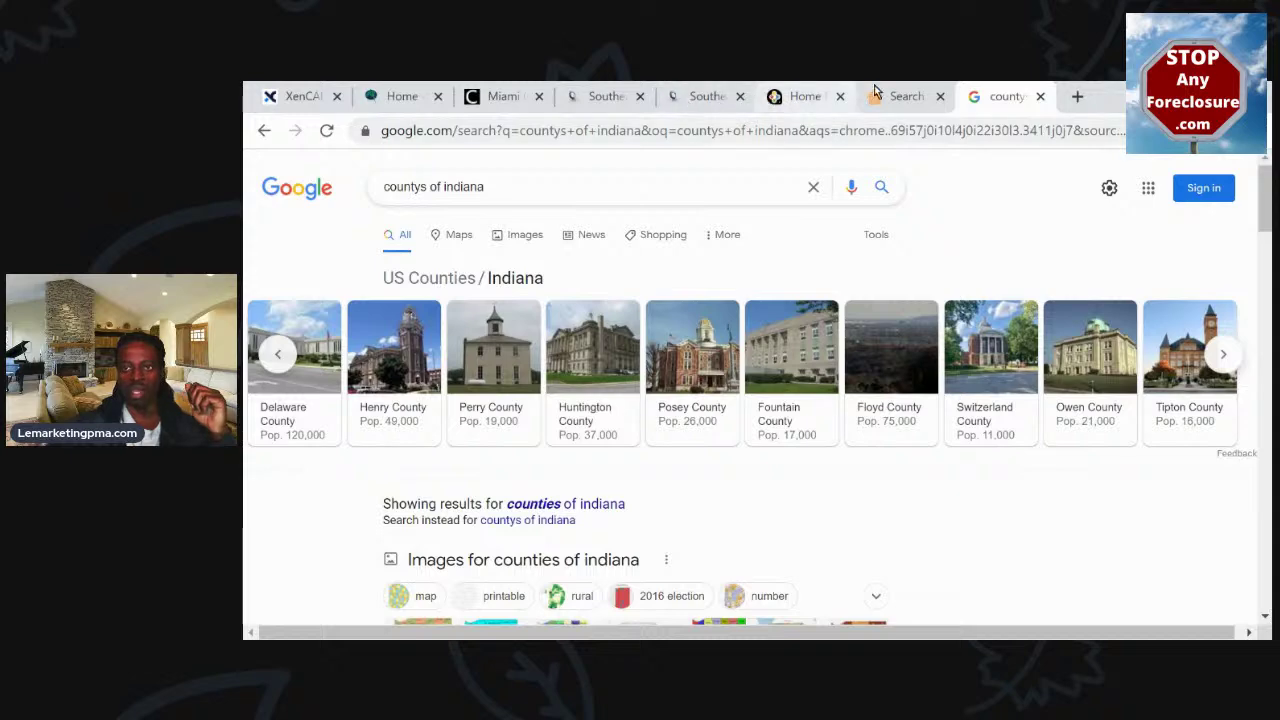
click(882, 96)
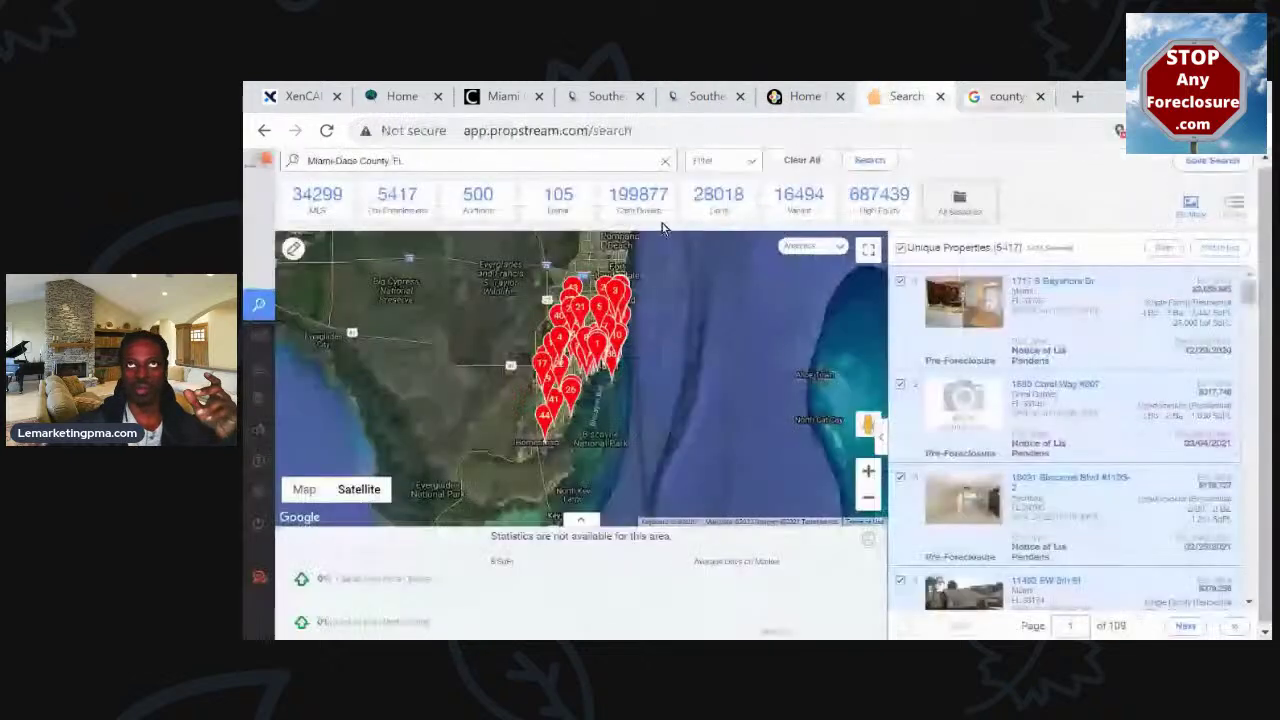
click(415, 160)
Change the search location to Marion County, IN
mouse_move(250, 203)
key(BackSpace)
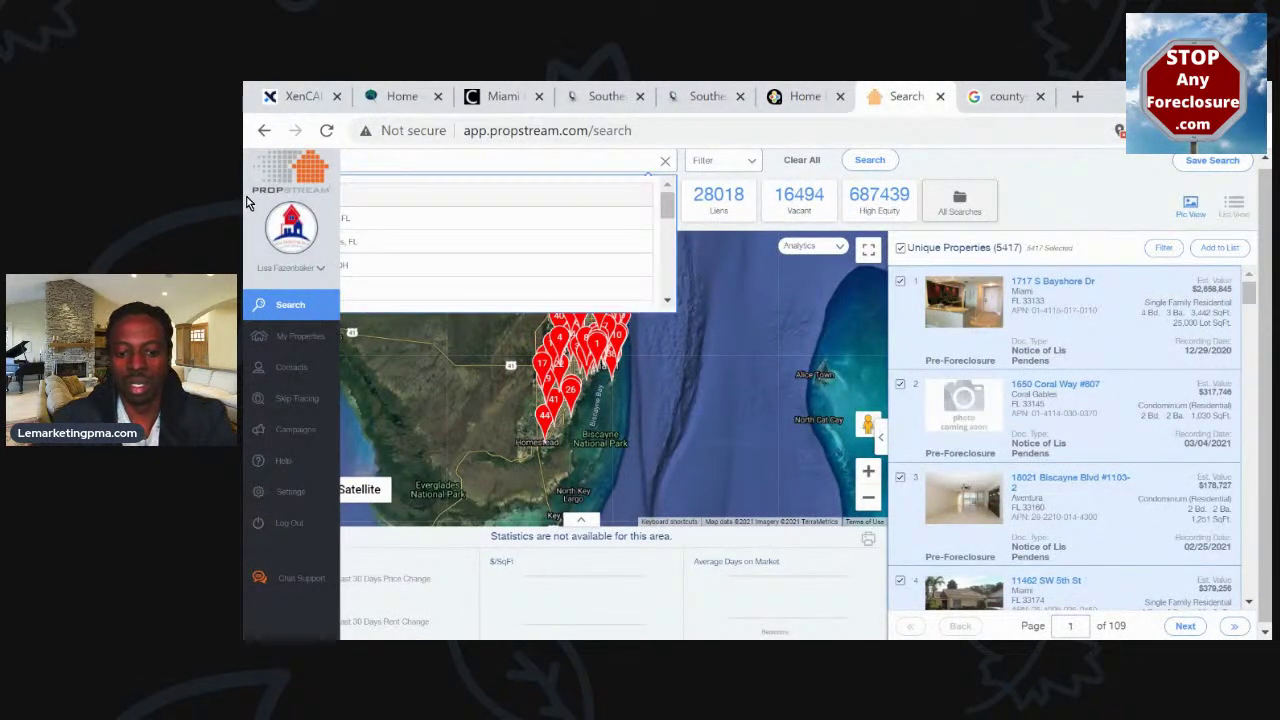
text(marion)
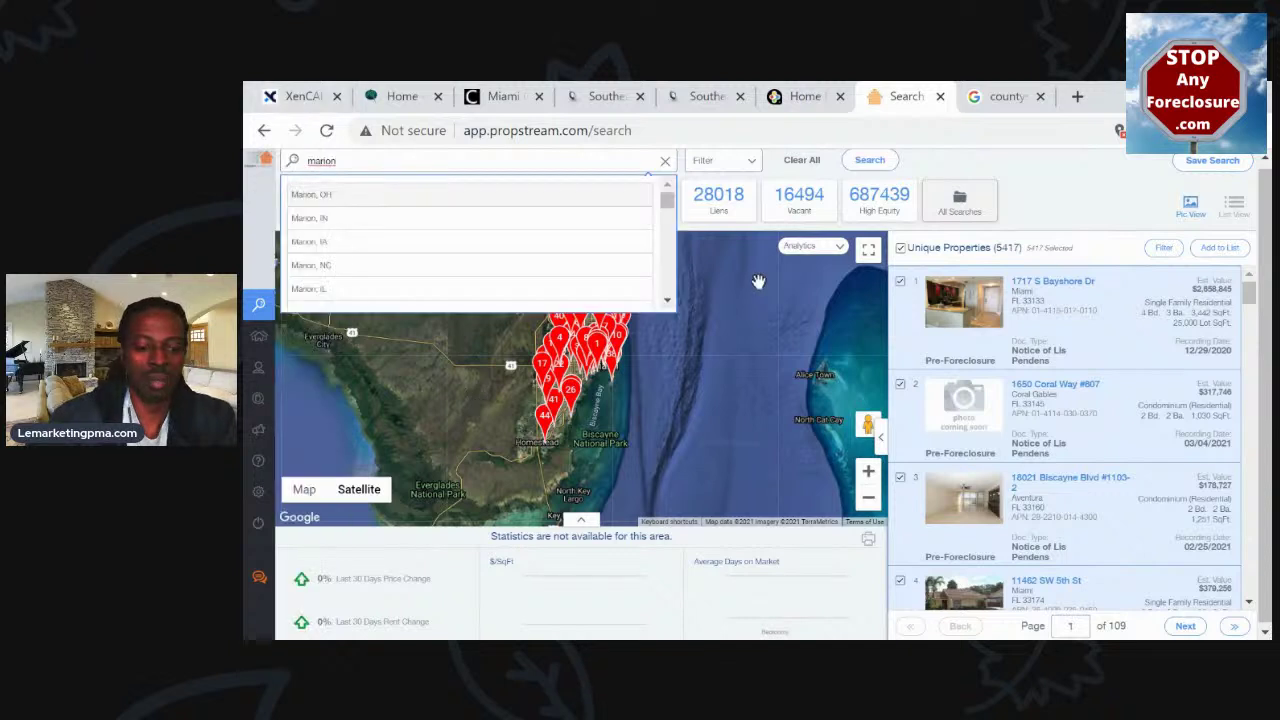
text( county)
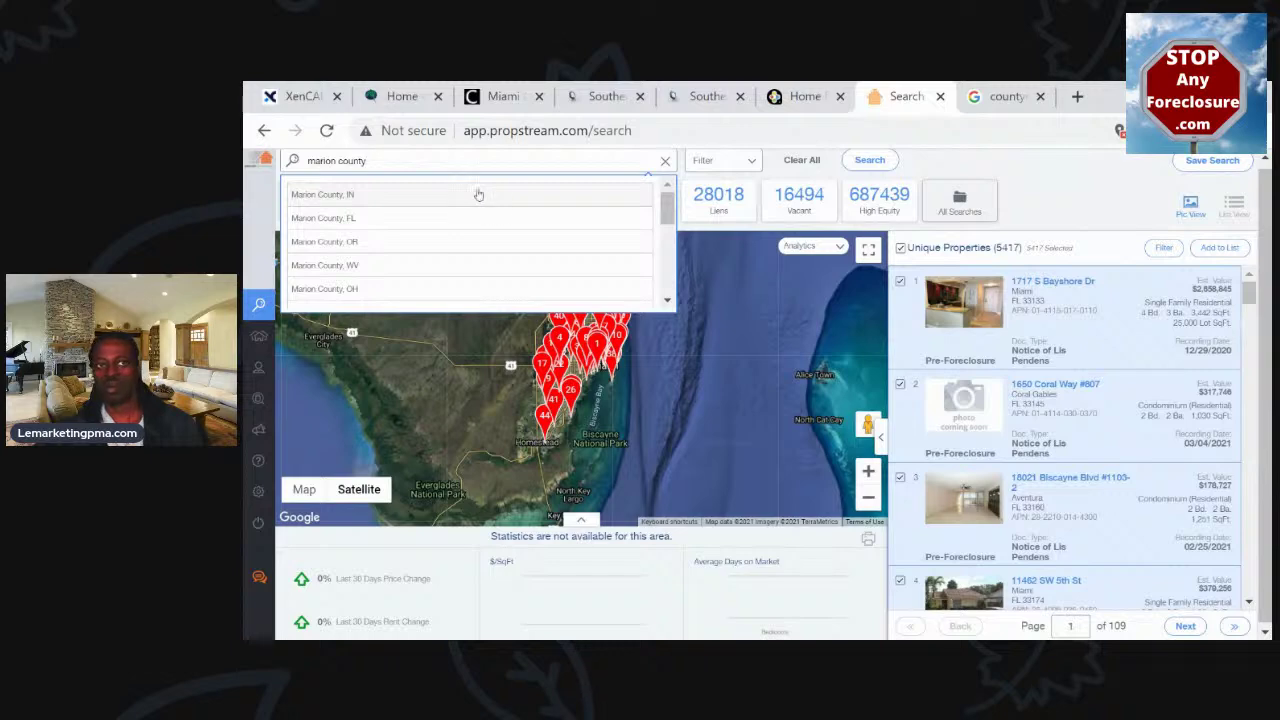
click(480, 192)
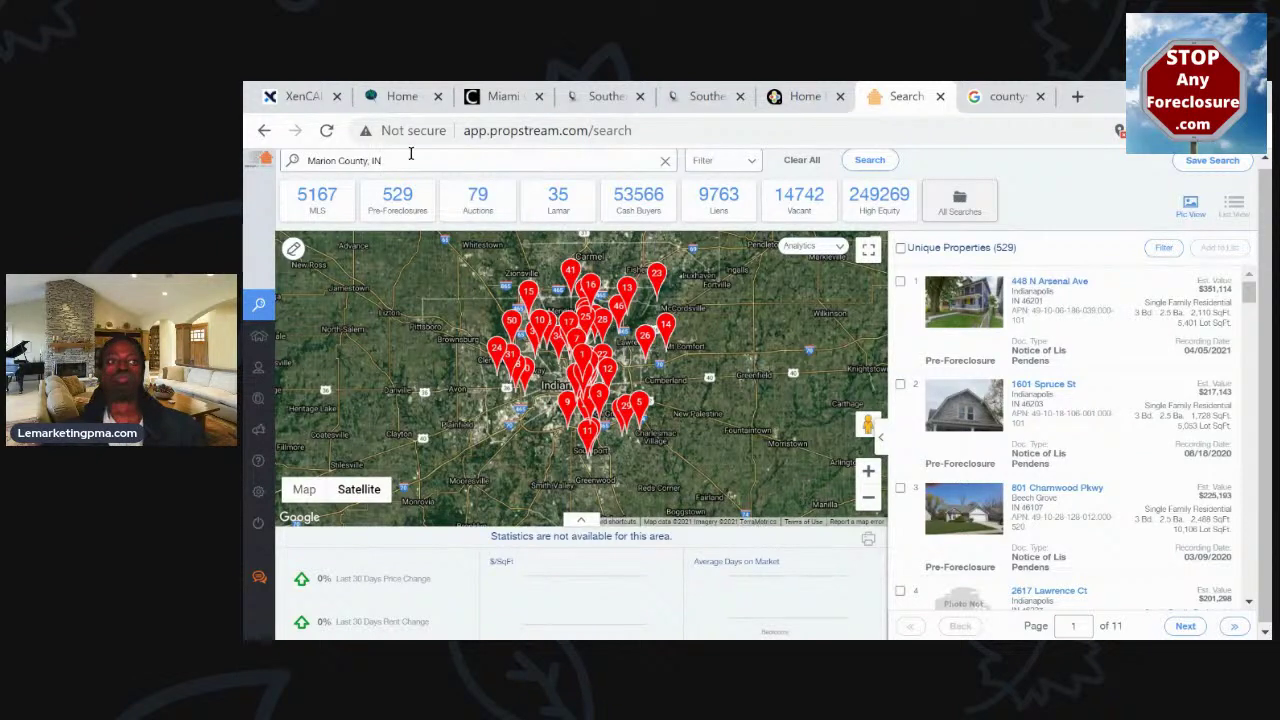
Replace Marion County with Brooklyn, NY as the search area
click(401, 158)
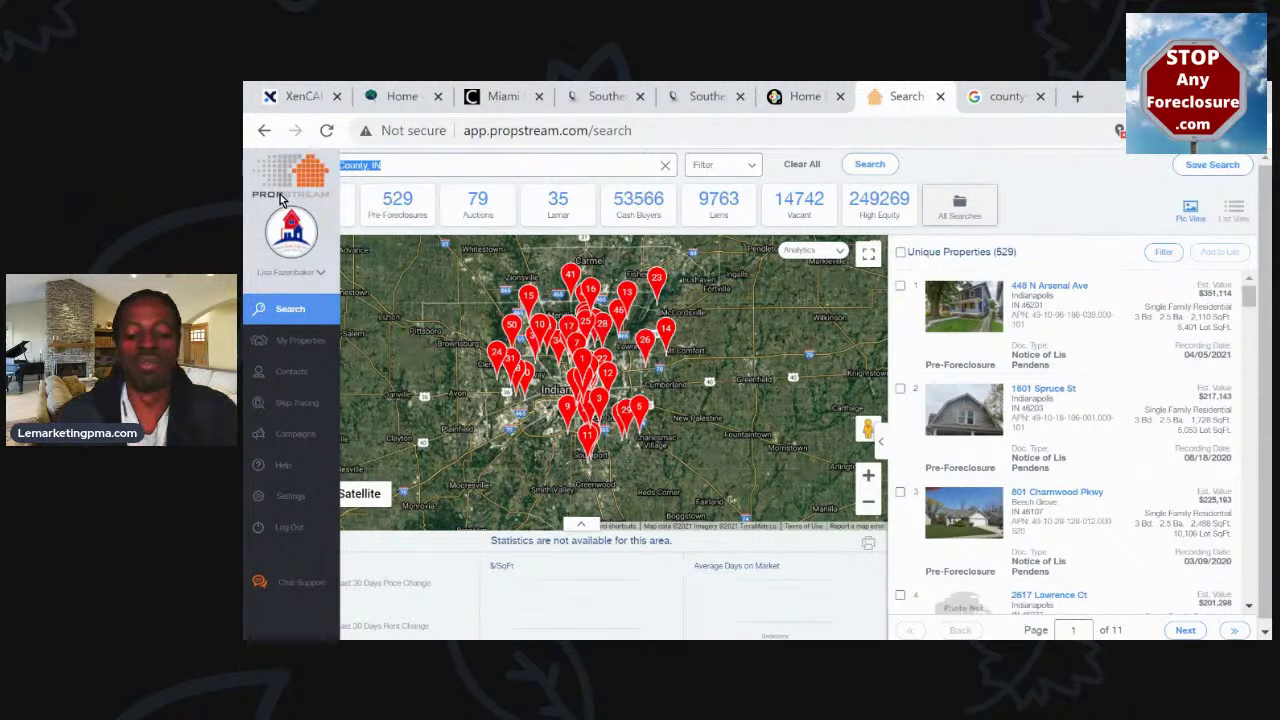
key(BackSpace)
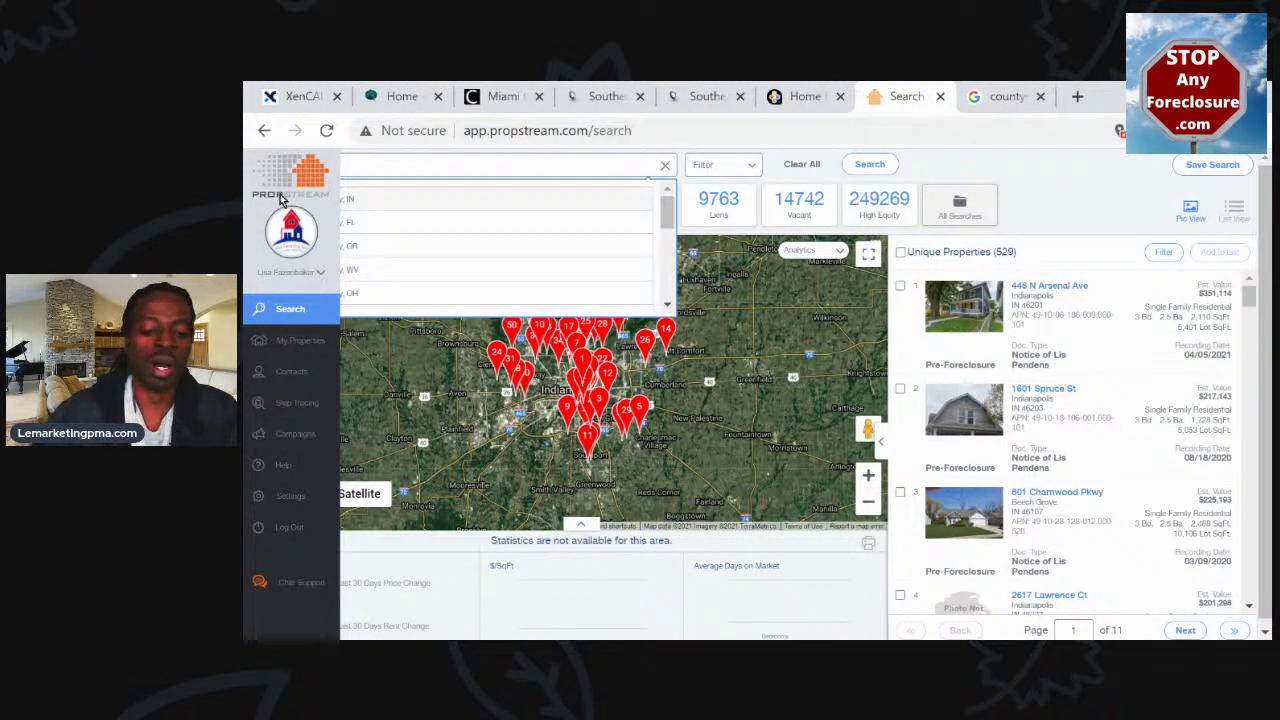
key(BackSpace)
key(BackSpace)
key(BackSpace)
key(BackSpace)
key(BackSpace)
key(BackSpace)
text(brooklyn)
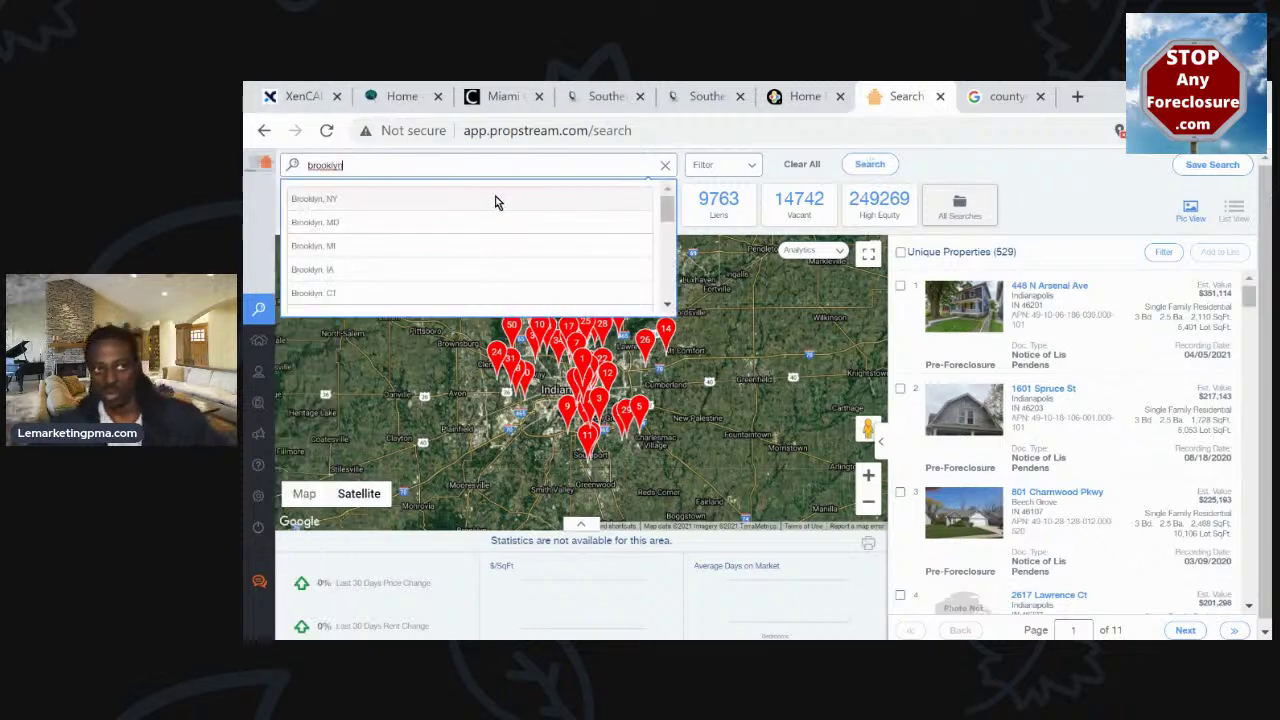
click(321, 198)
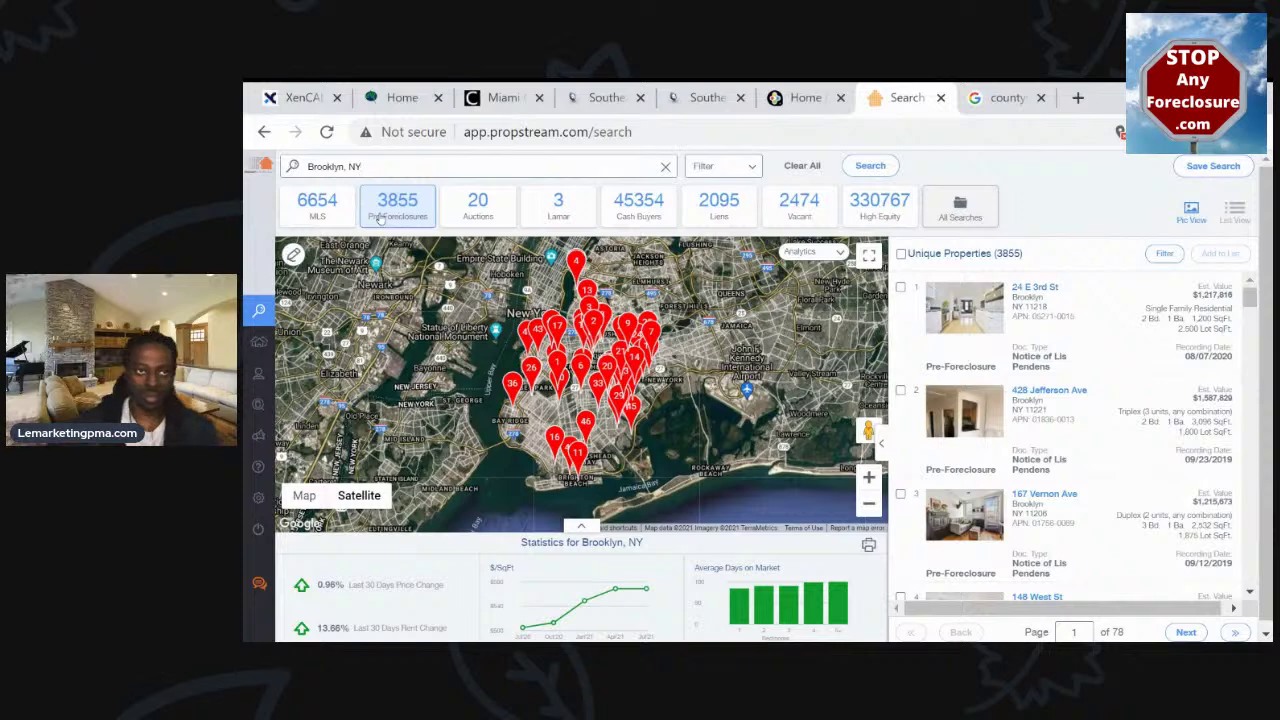
Show only Brooklyn pre-foreclosures and select all 3855 to add to a list
click(400, 203)
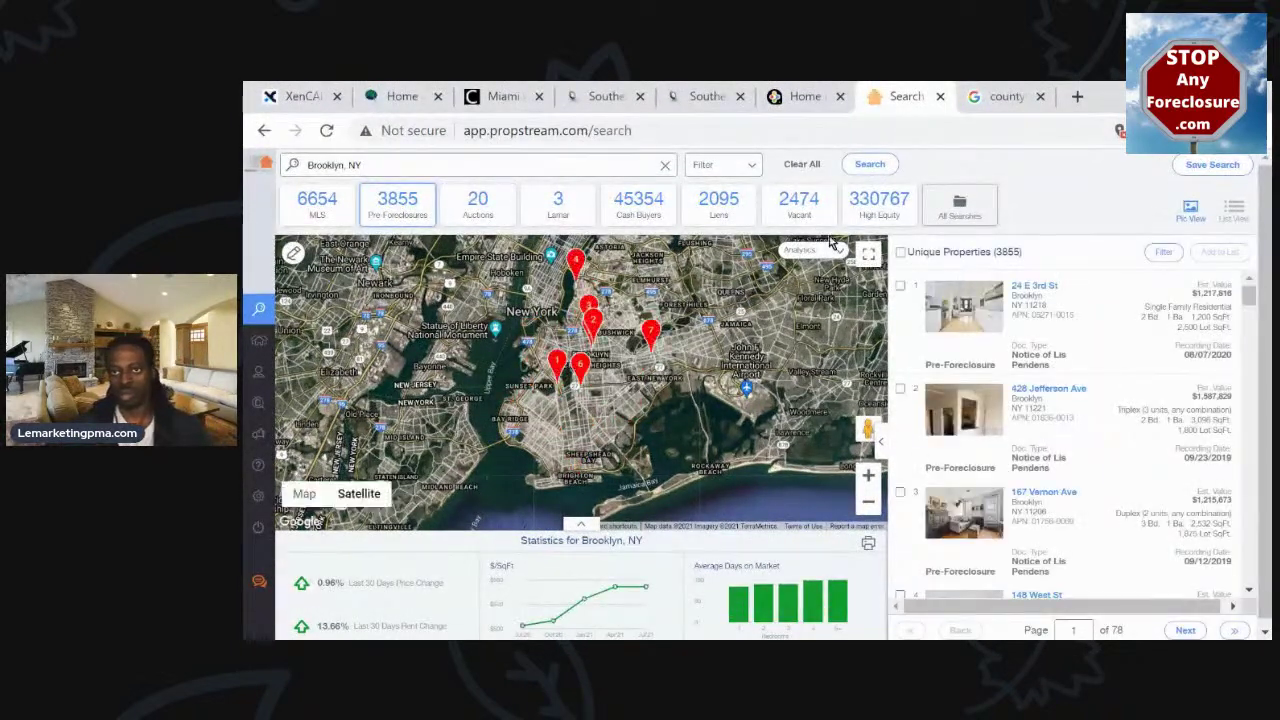
click(901, 253)
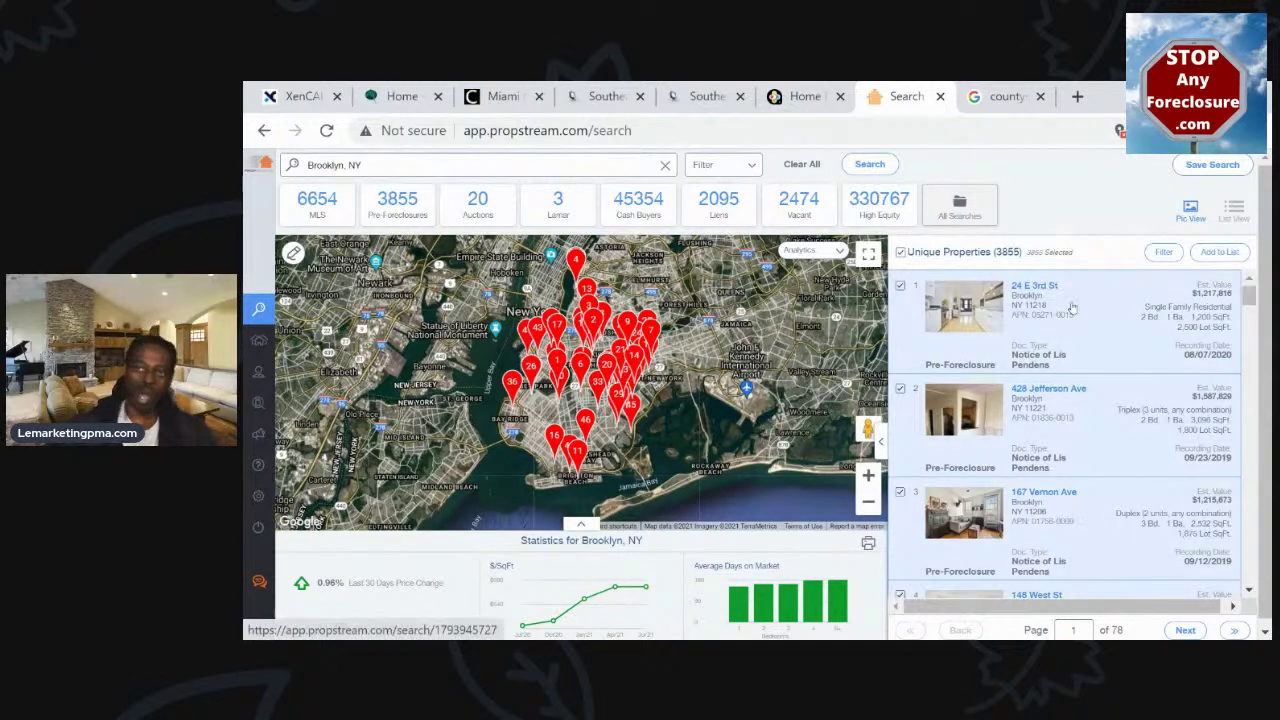
click(1240, 256)
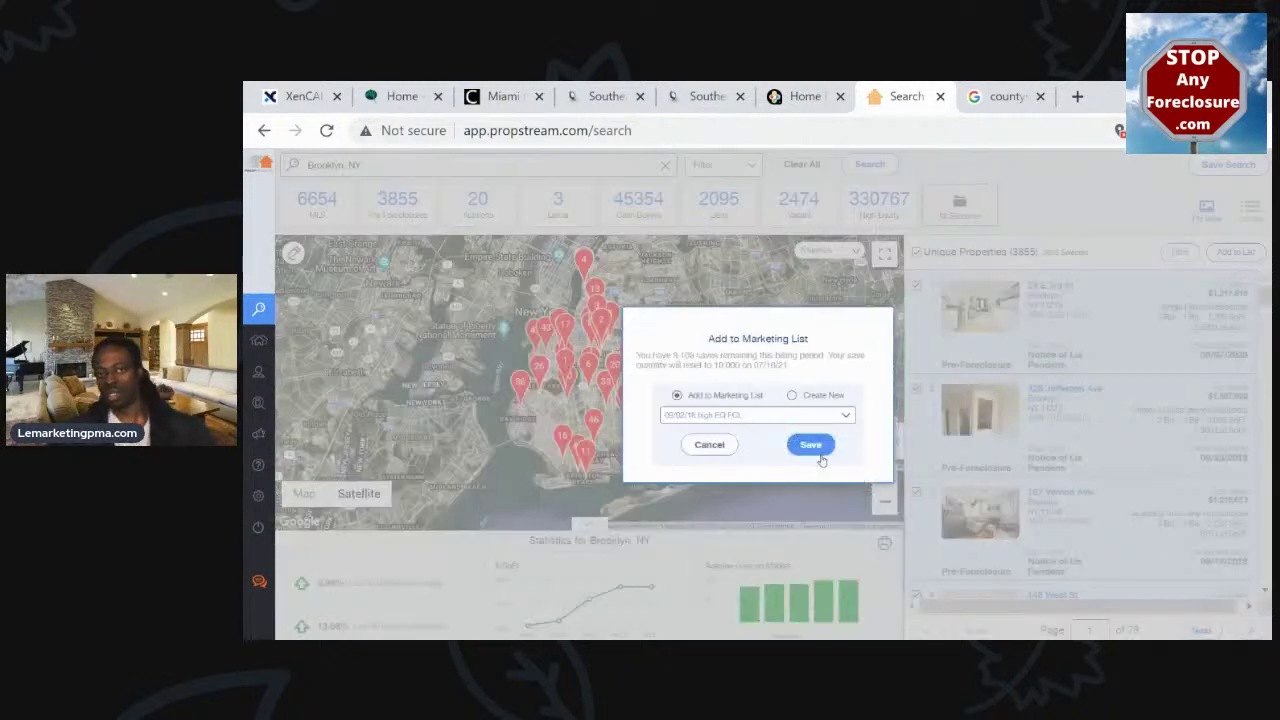
Save them to a new list named '7-5-21 brooklyn prefcl 3.8k' and close the confirmation
click(810, 398)
click(786, 418)
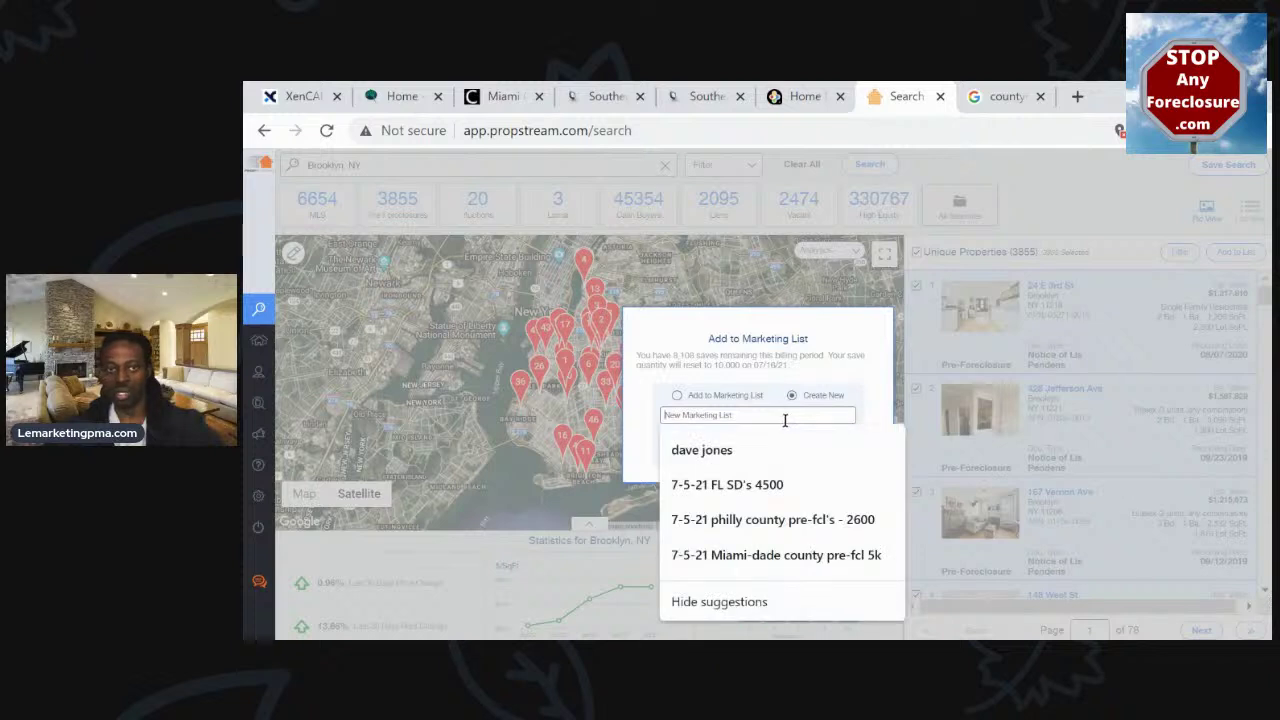
text(7-5)
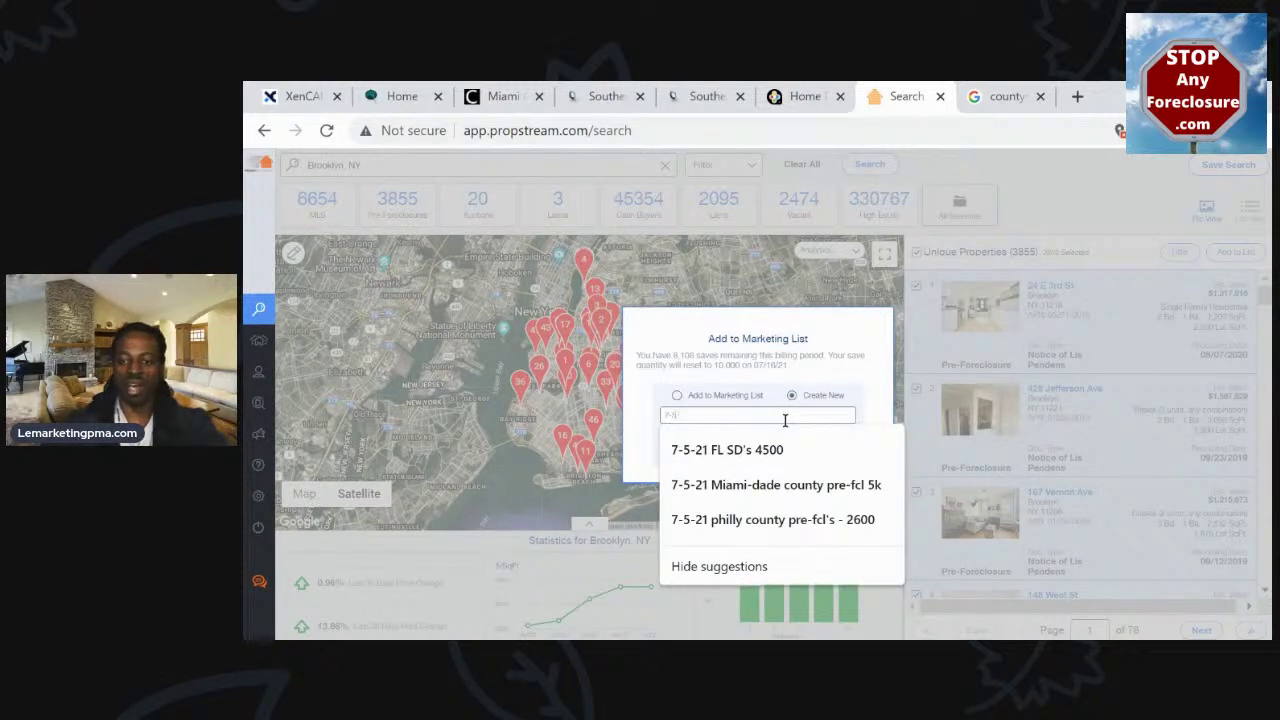
text(-21 brooklyn prefcl)
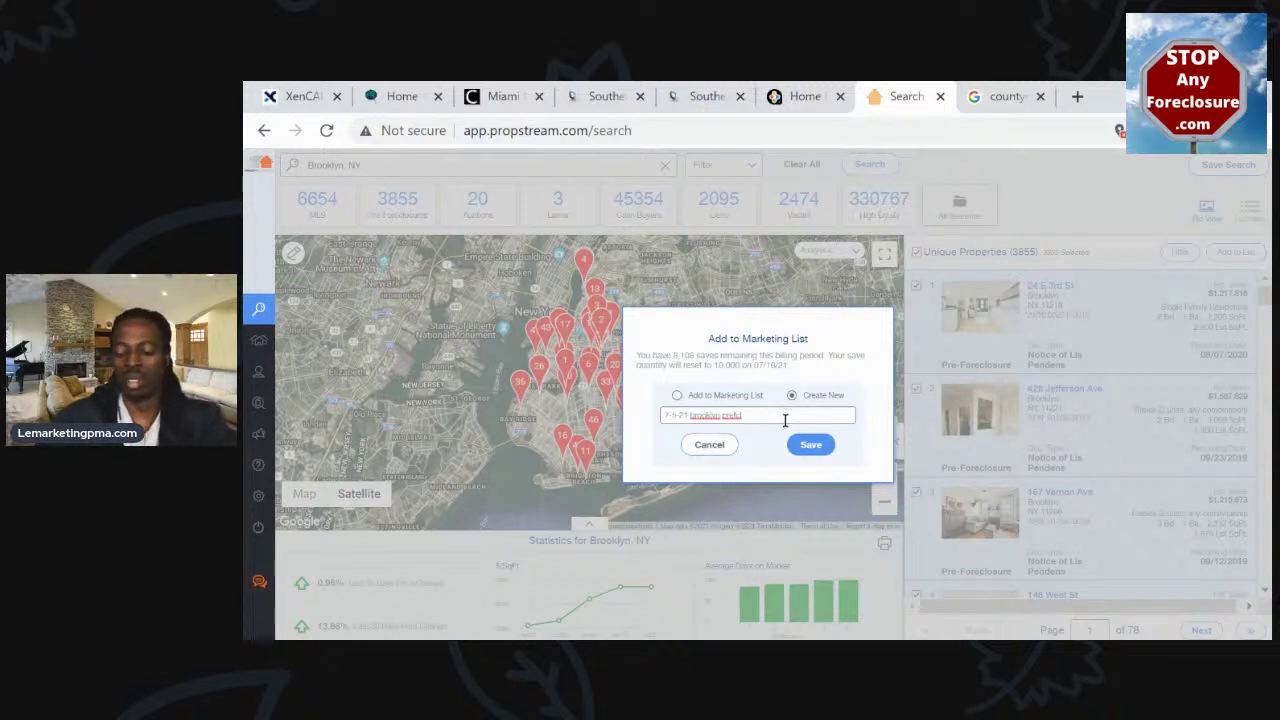
text(3)
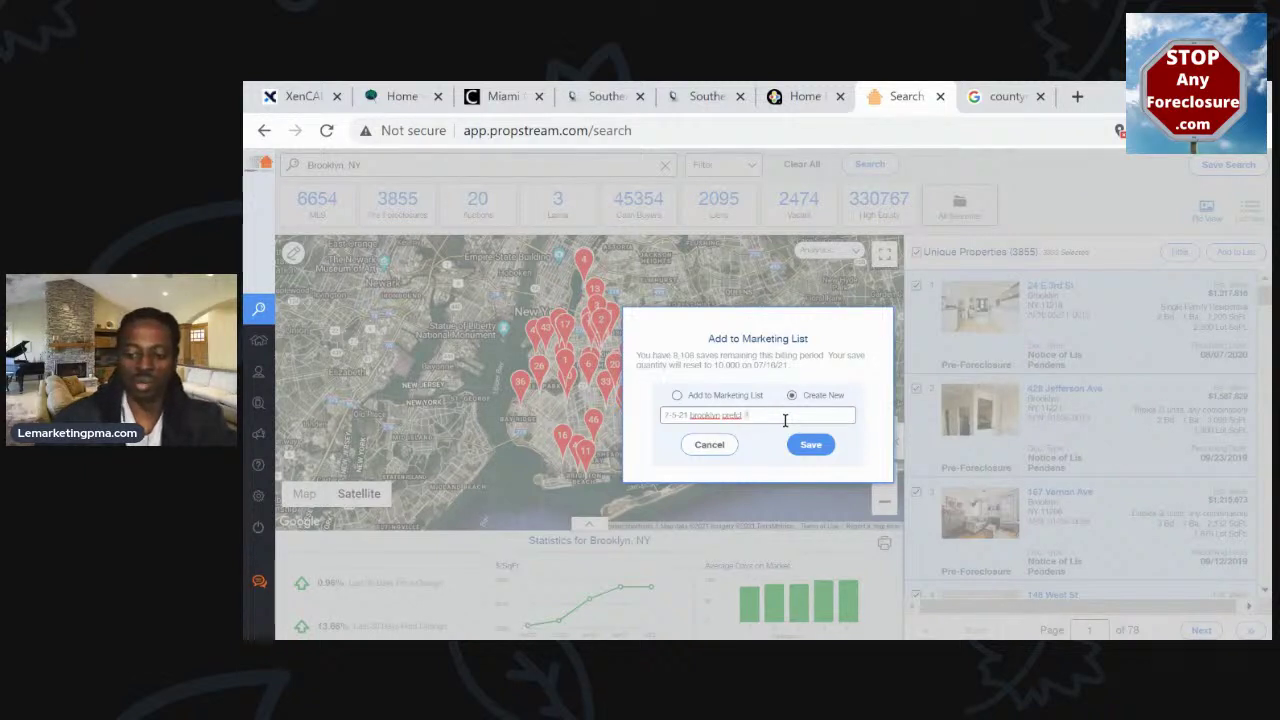
text(.8k)
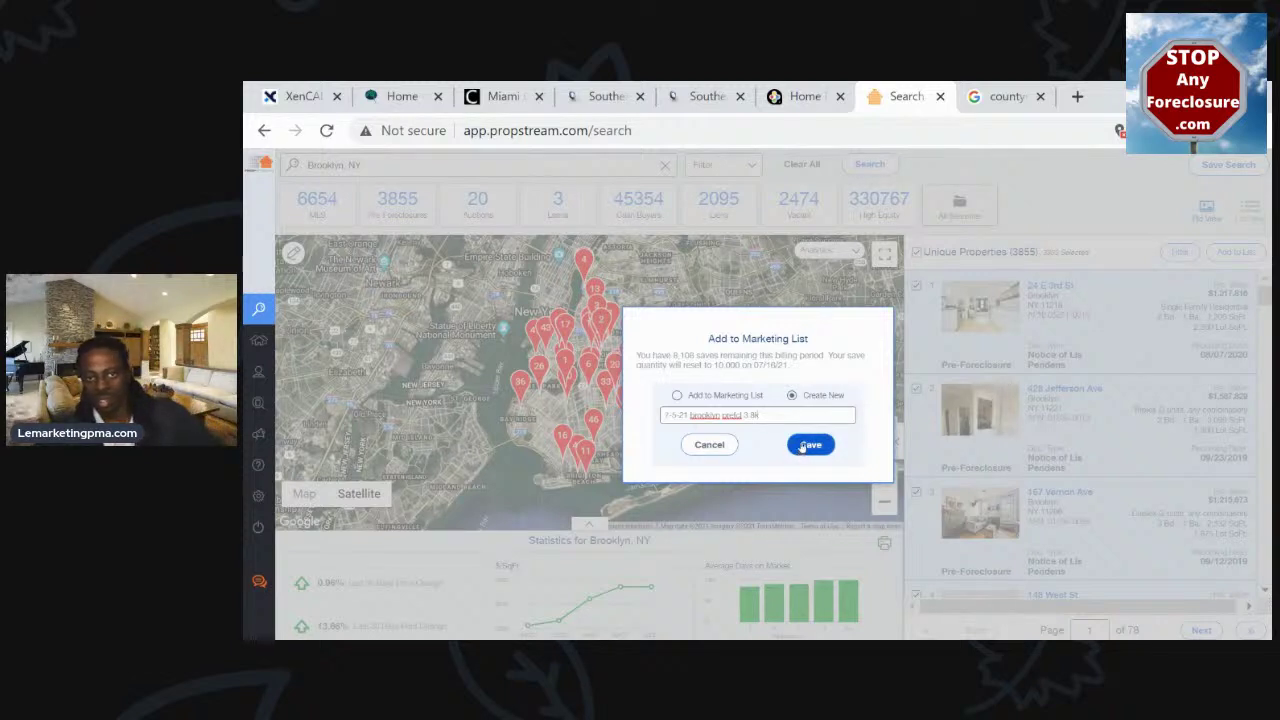
click(803, 446)
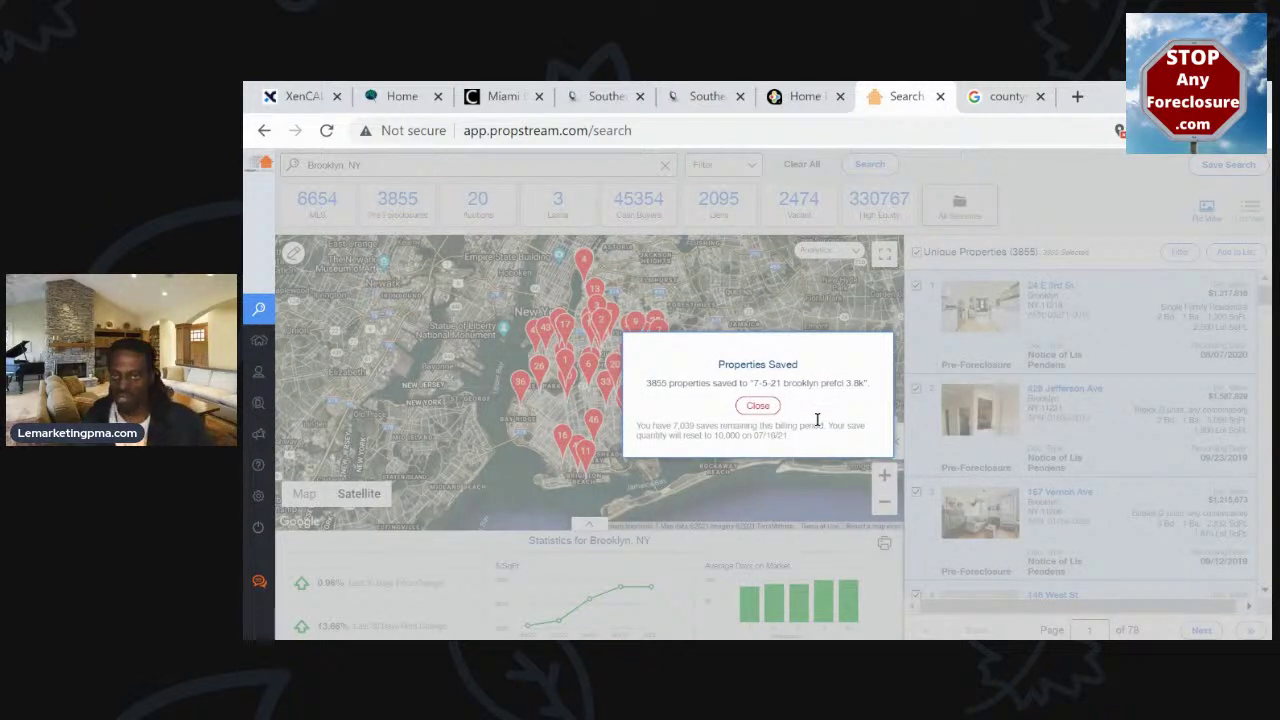
click(757, 405)
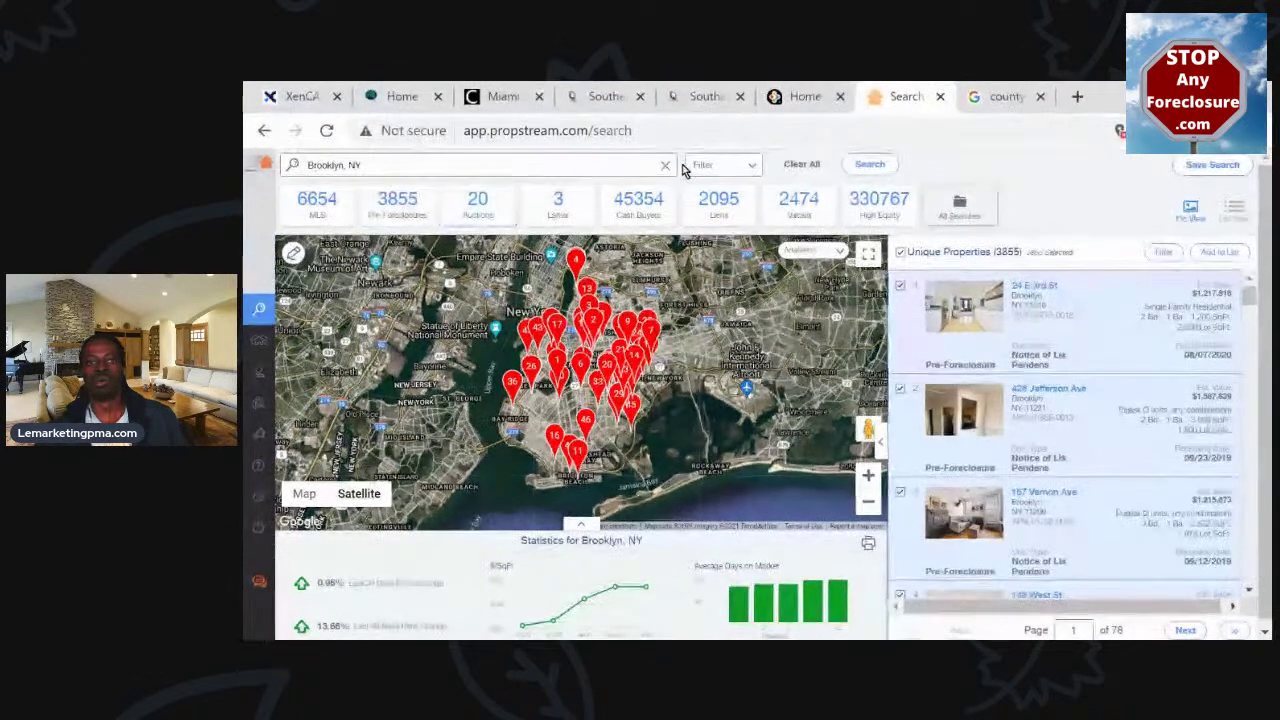
Open the Filter dropdown beside the Brooklyn, NY search box
click(733, 173)
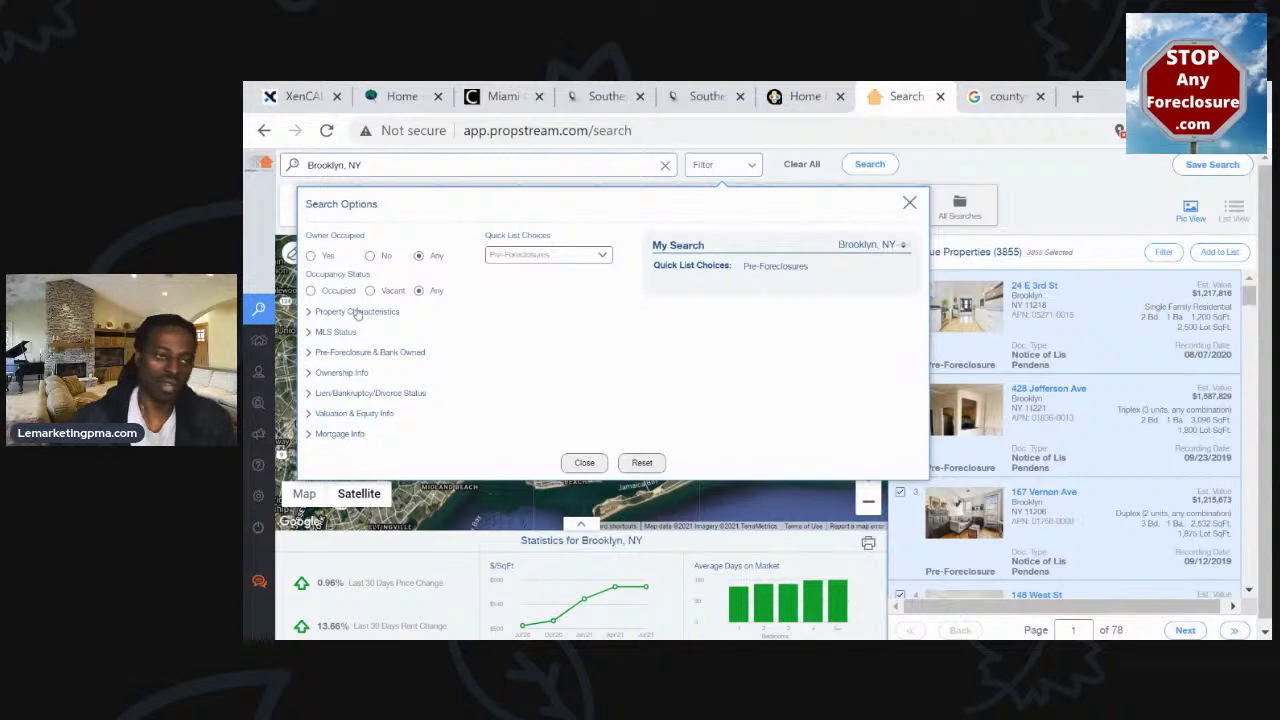
Look through Property Characteristics and MLS Status, then expand Pre-Foreclosure & Bank Owned and its Status choices
click(357, 314)
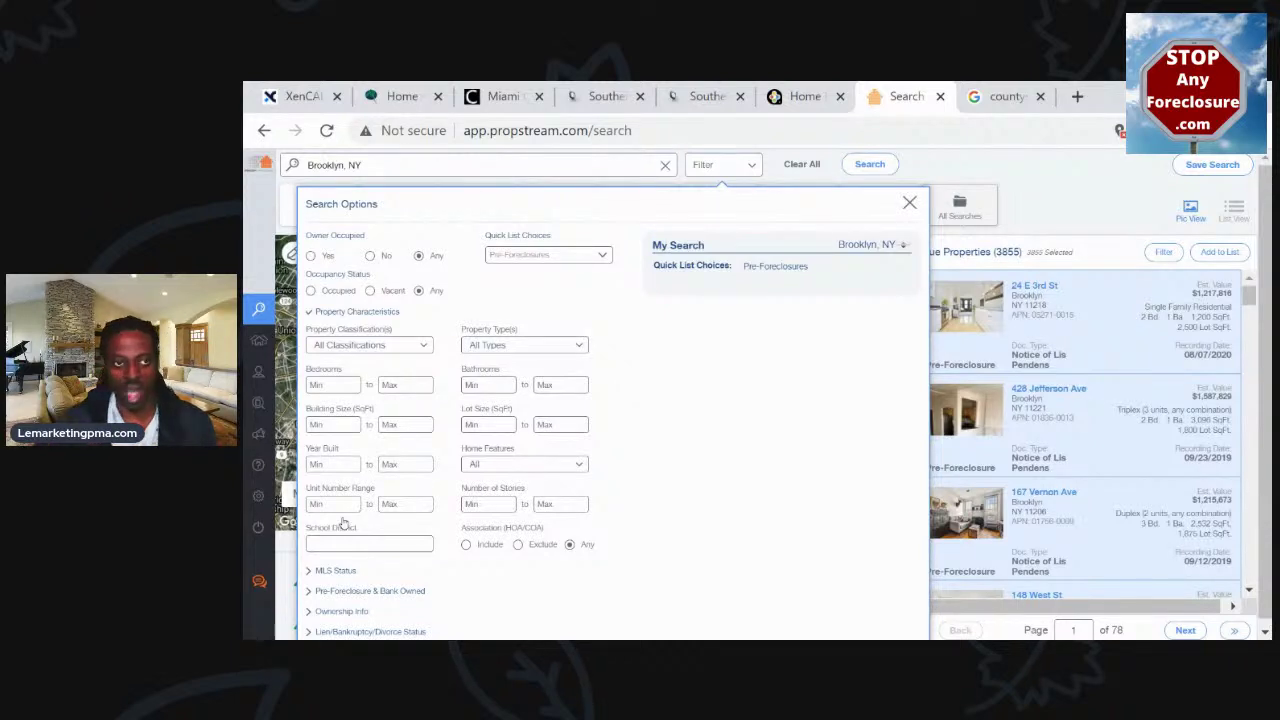
click(337, 314)
click(340, 332)
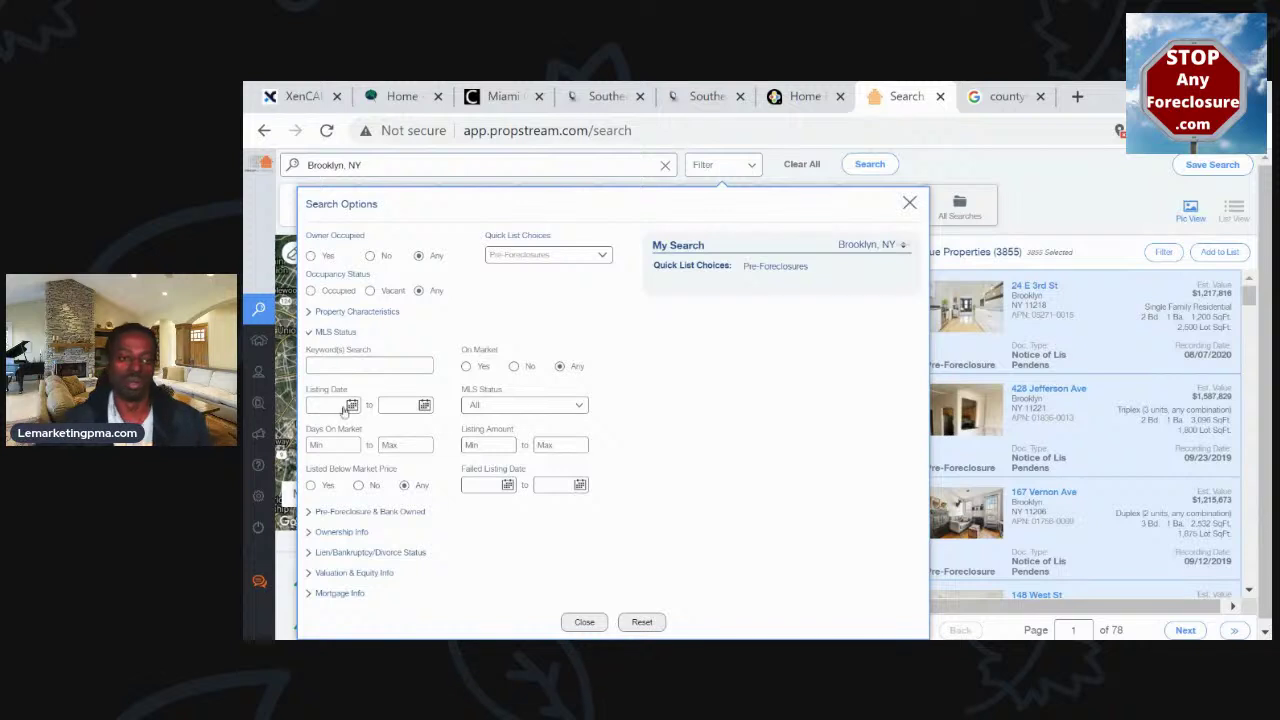
click(575, 411)
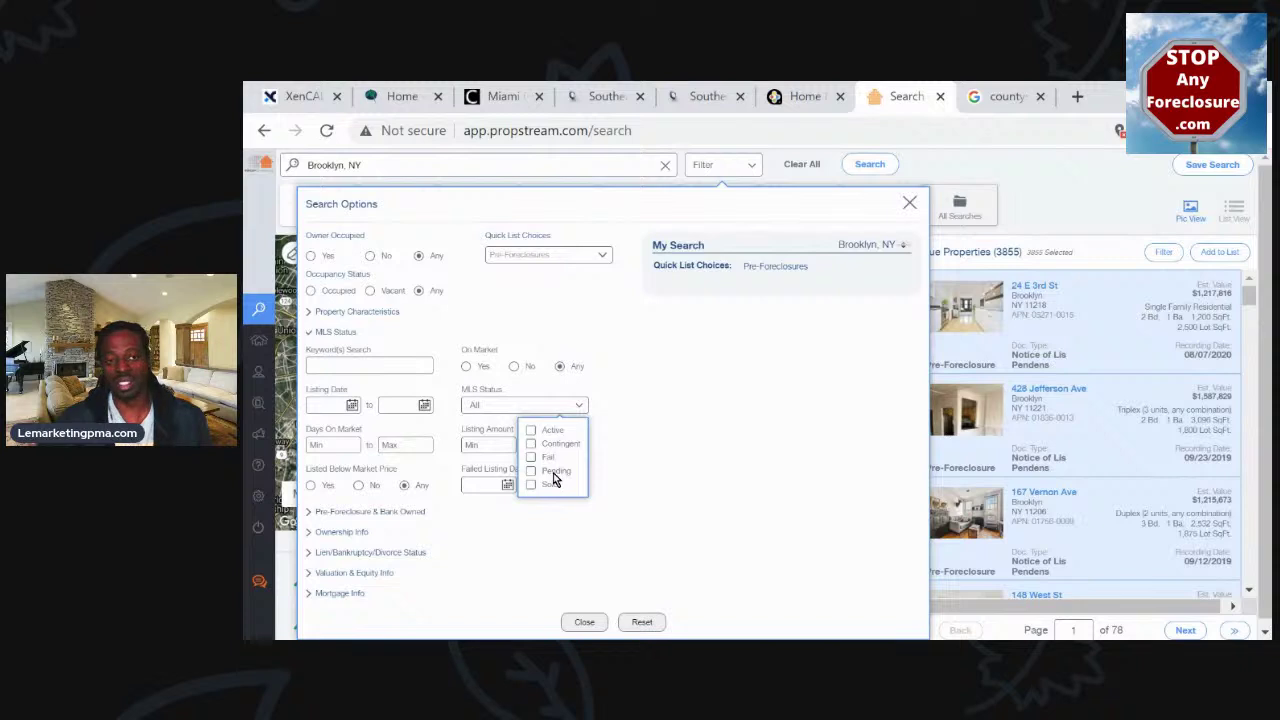
click(652, 454)
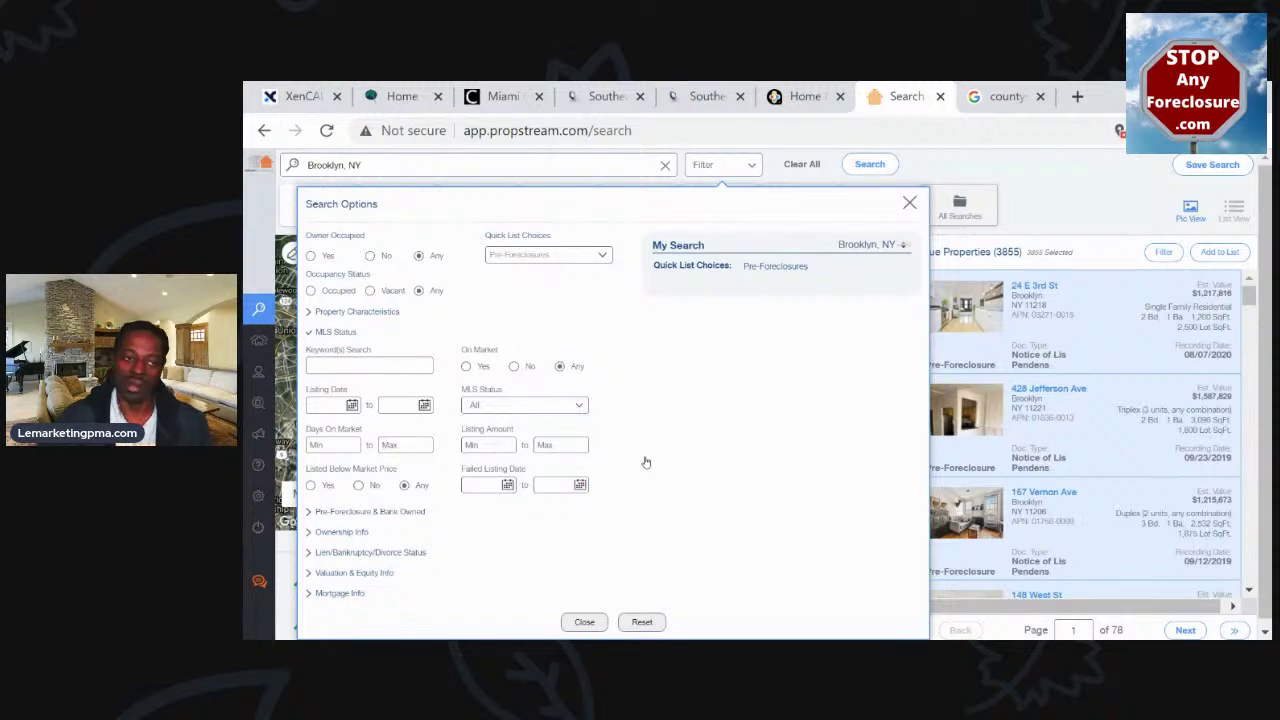
click(396, 518)
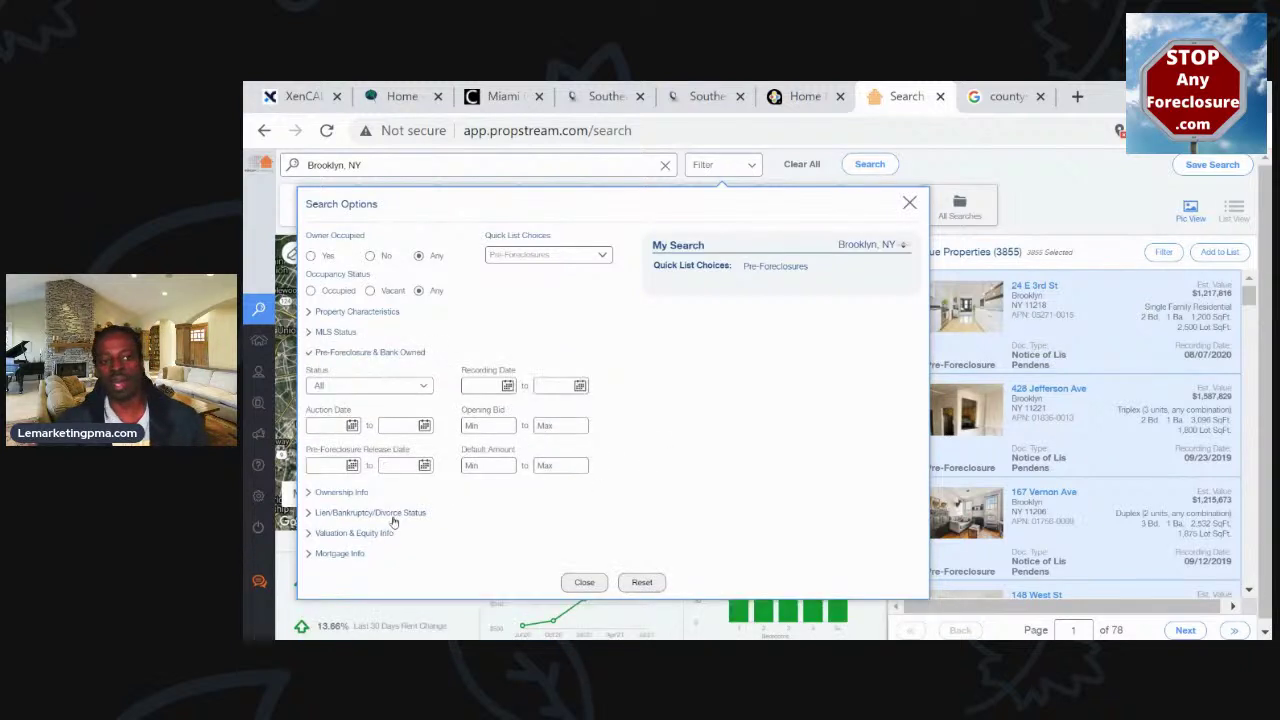
click(418, 388)
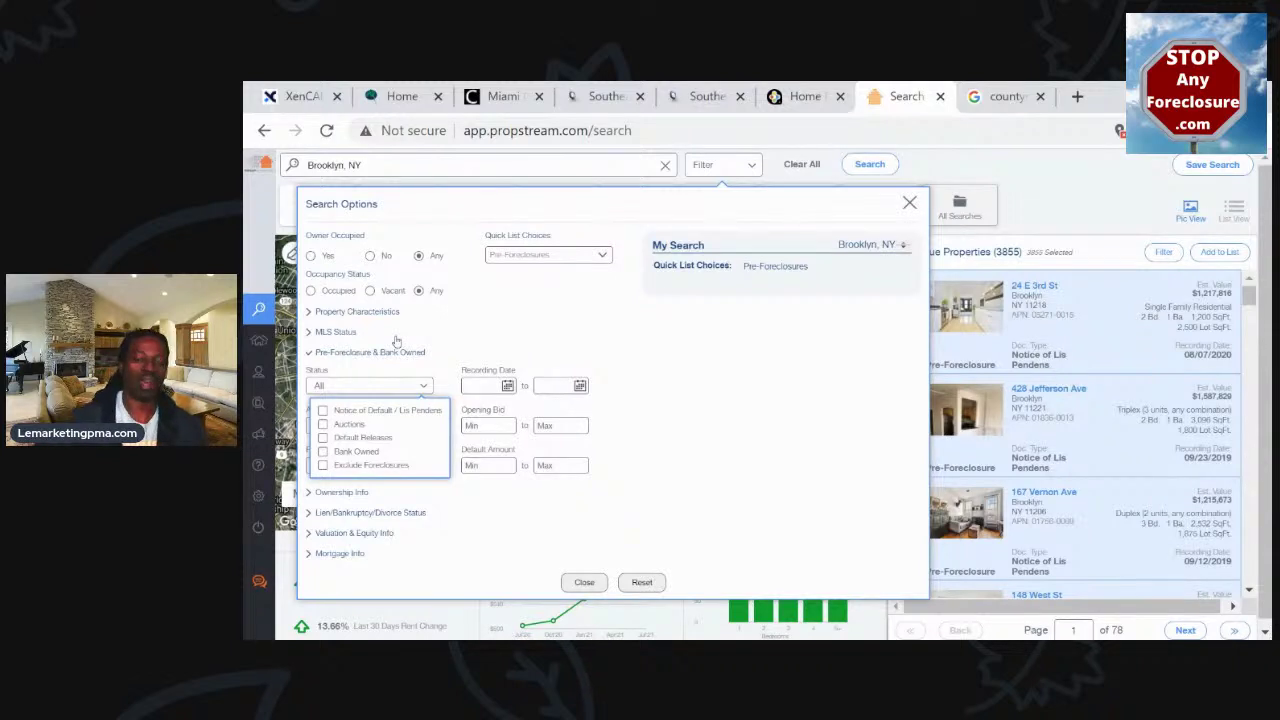
Tick Notice of Default / Lis Pendens and Auctions statuses, then close Search Options to the map
click(322, 412)
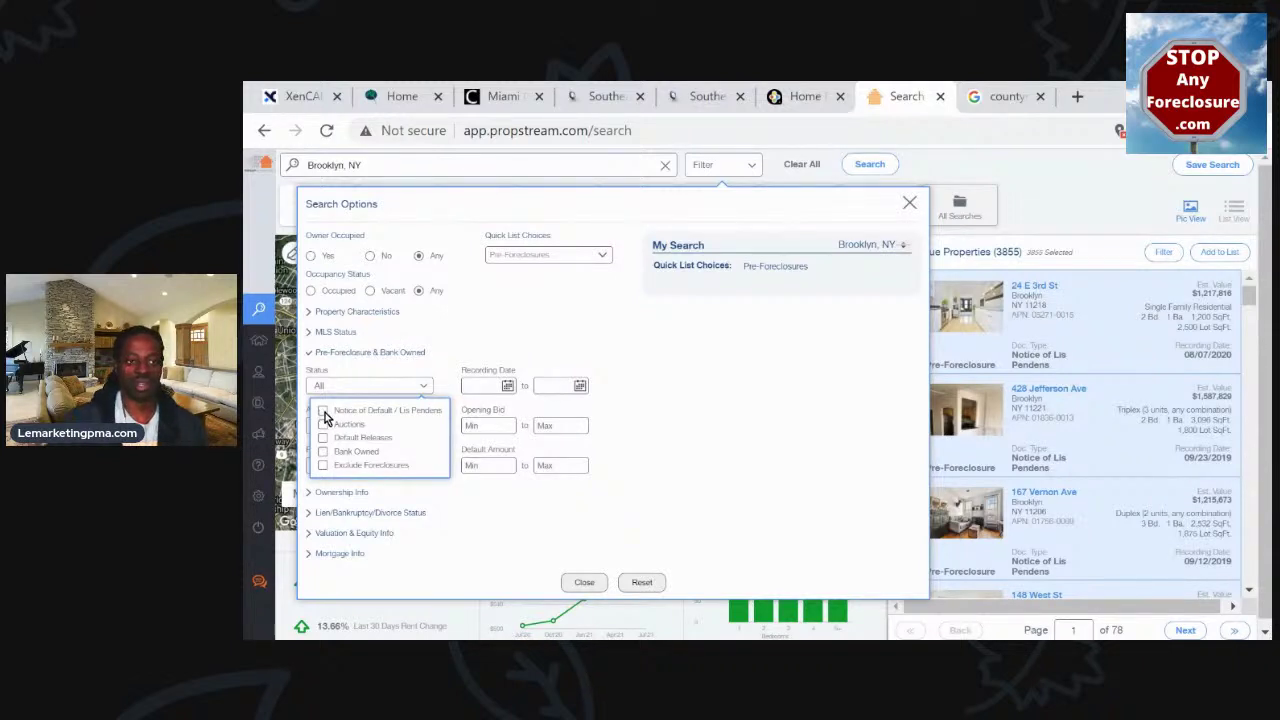
click(322, 412)
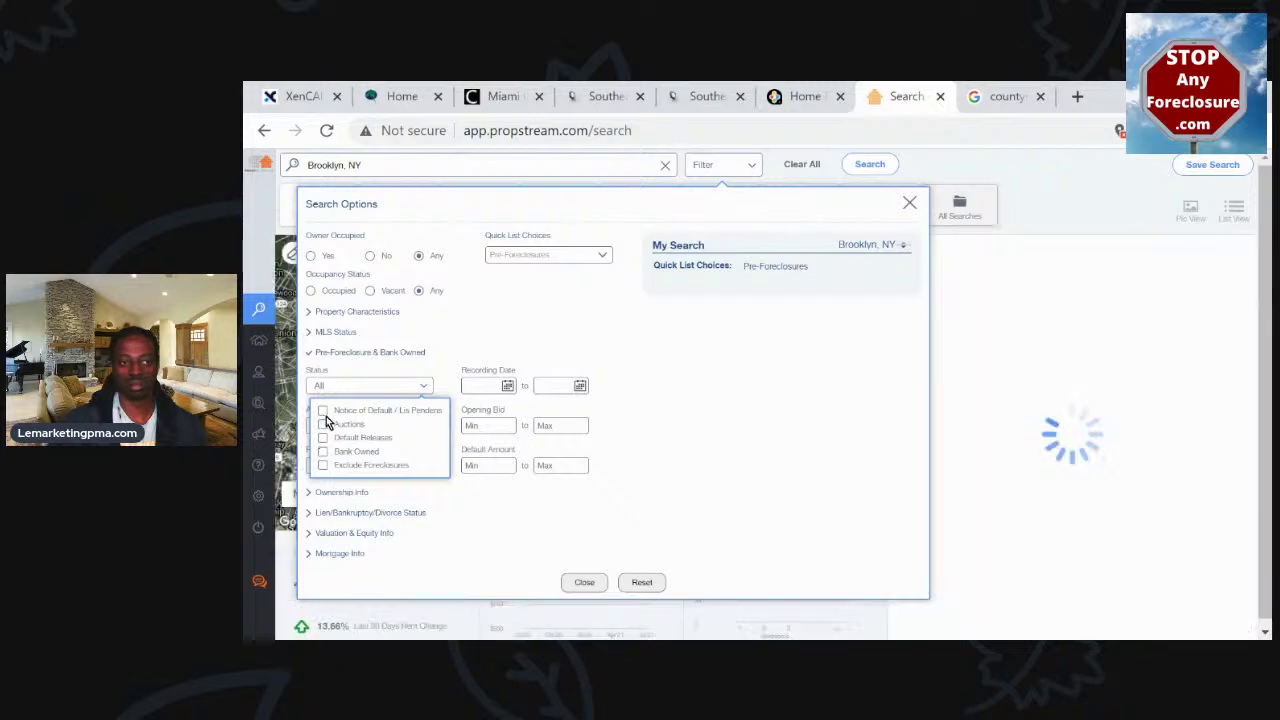
click(322, 424)
click(322, 411)
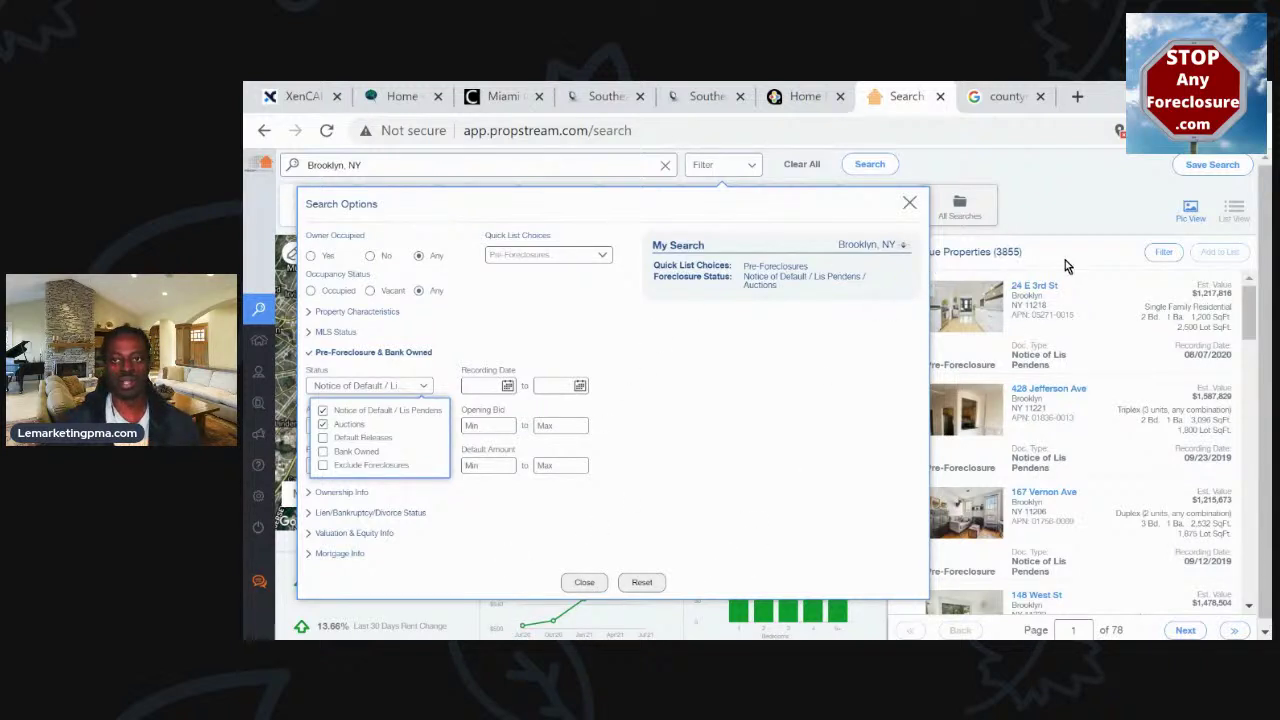
double_click(1008, 252)
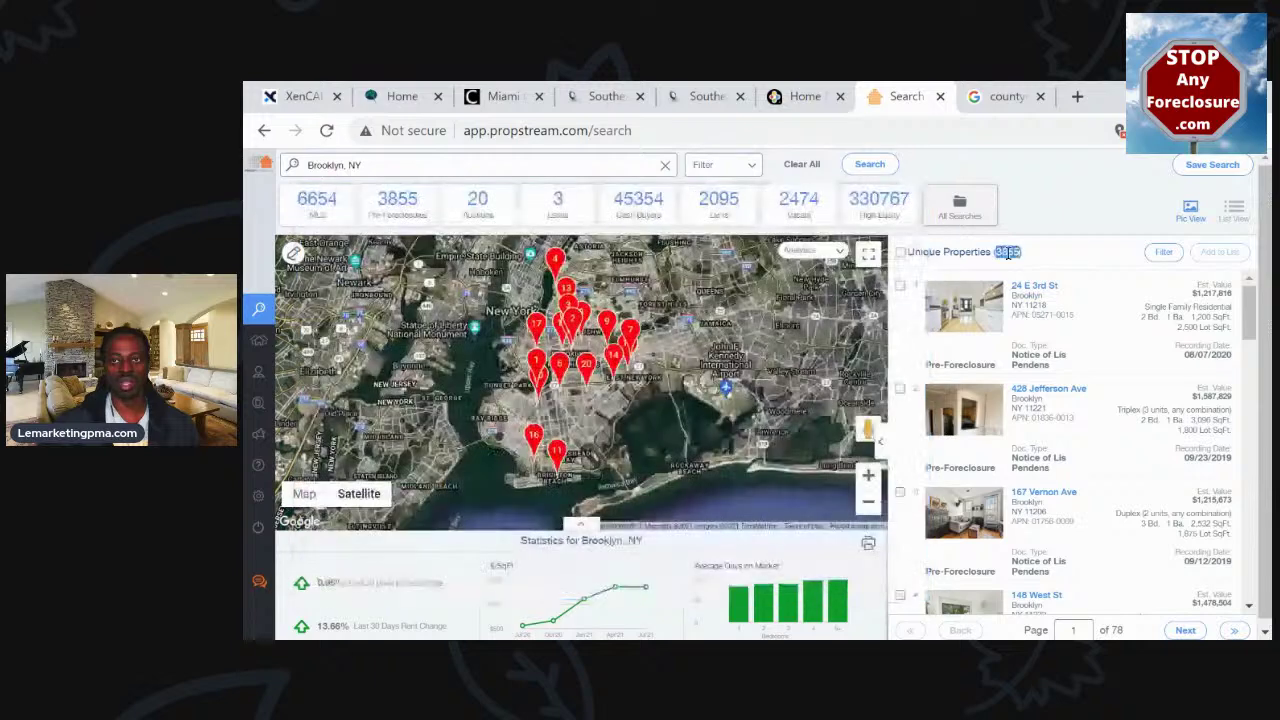
Reopen Search Options and set Pre-Foreclosure Status to Notice of Default / Lis Pendens plus Auctions
click(737, 171)
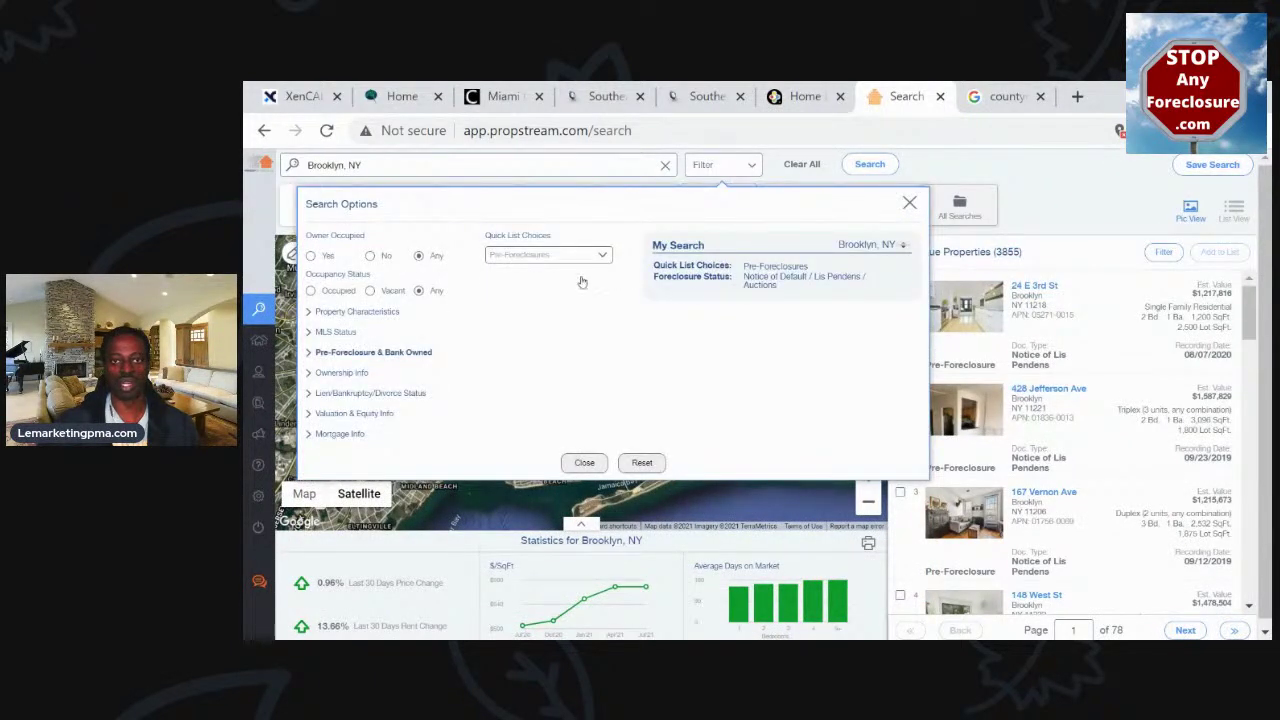
click(344, 356)
click(336, 386)
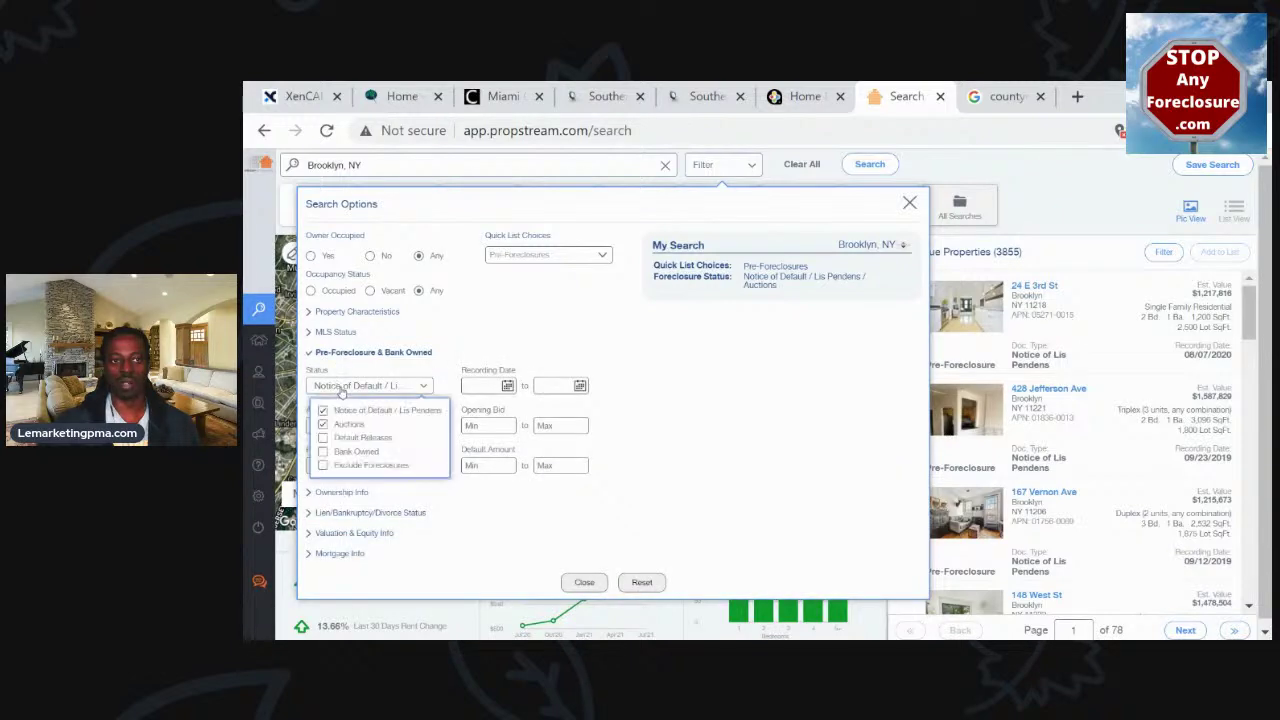
click(324, 411)
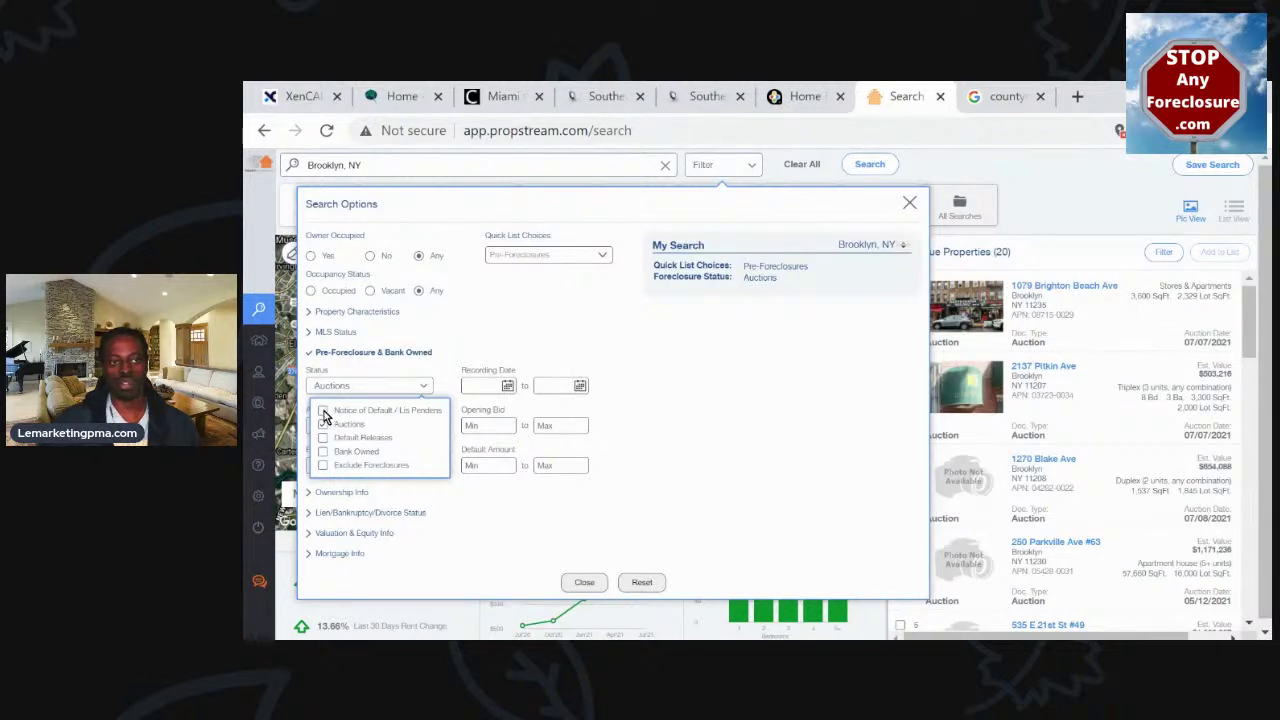
click(323, 411)
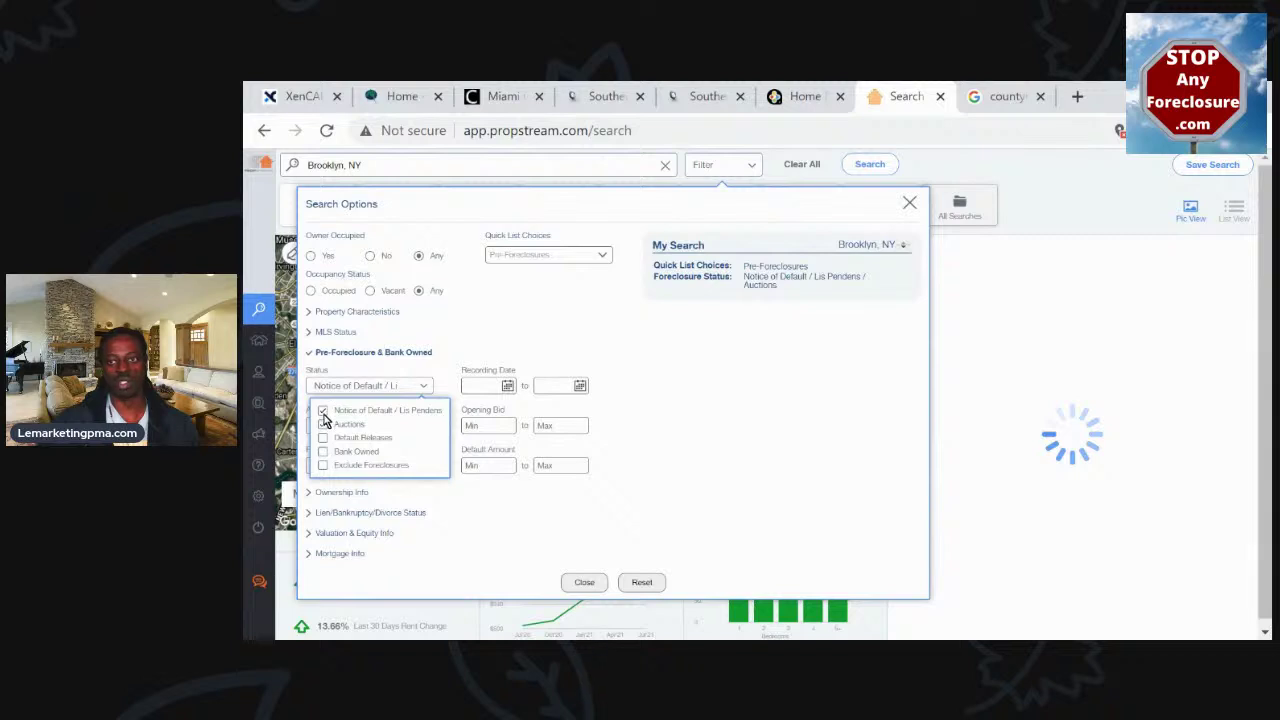
click(323, 424)
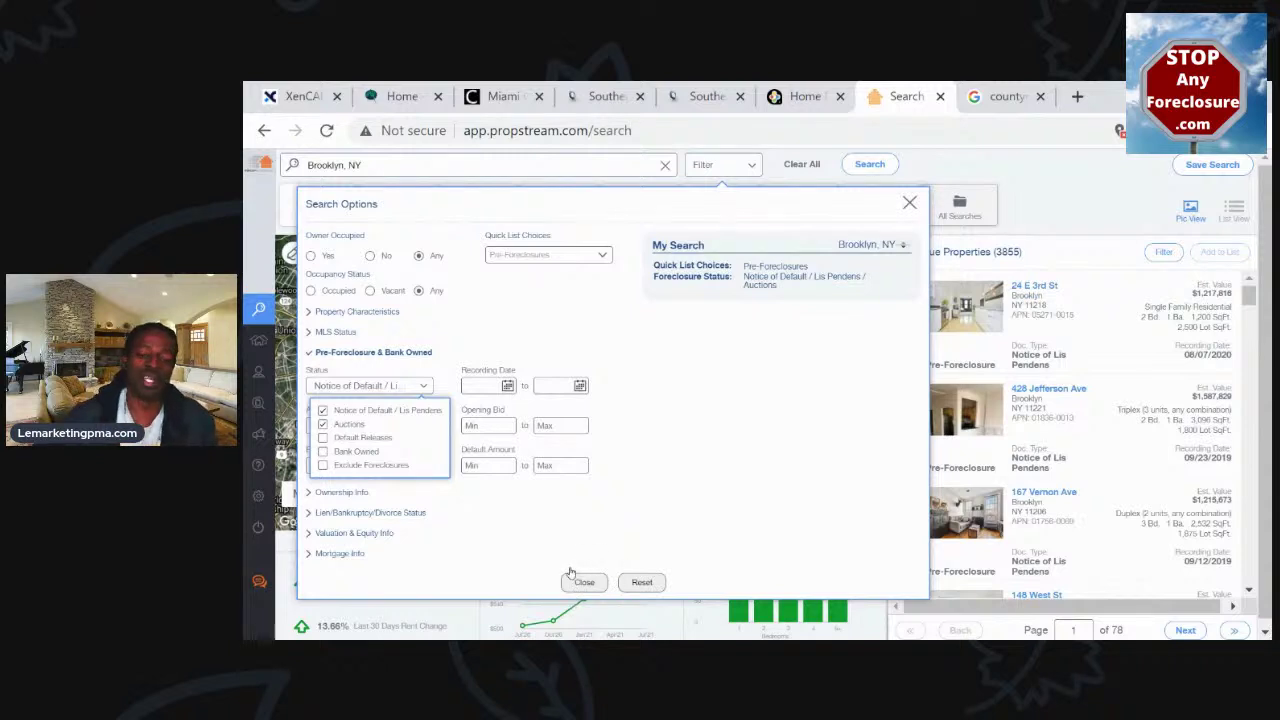
click(718, 462)
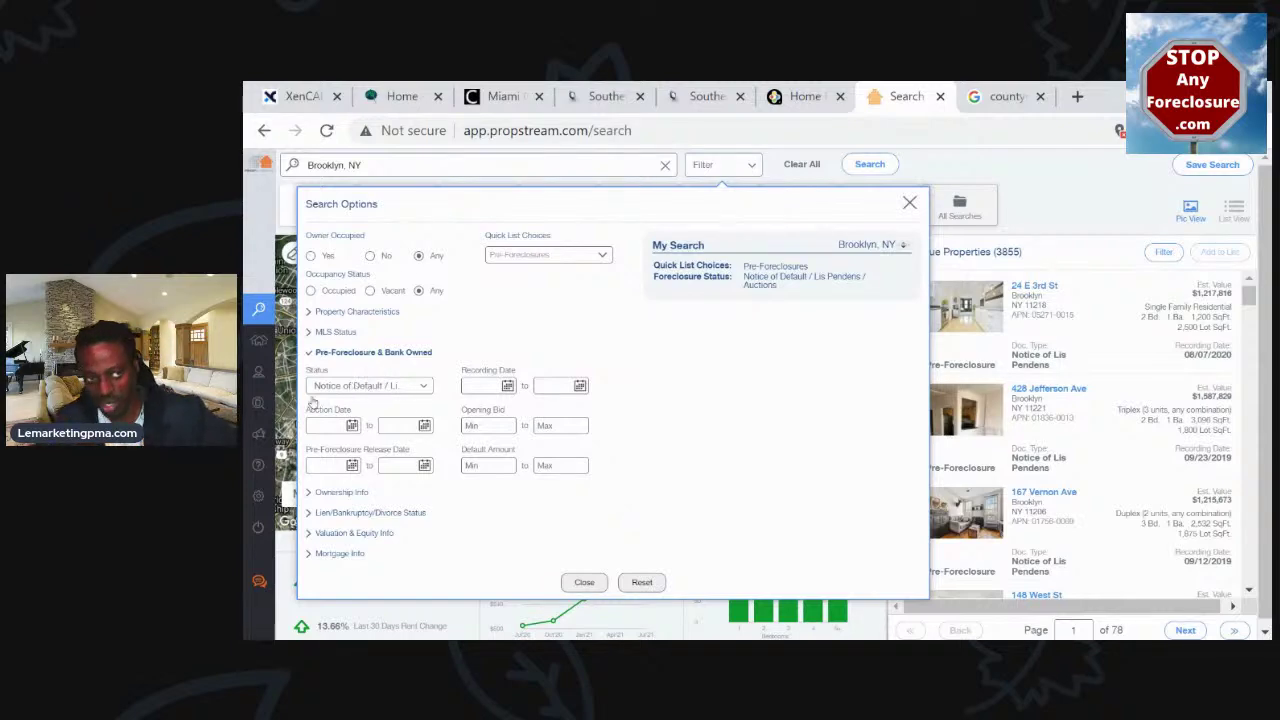
Recheck the foreclosure Status choices, then review the Ownership Info filters and collapse them
click(371, 388)
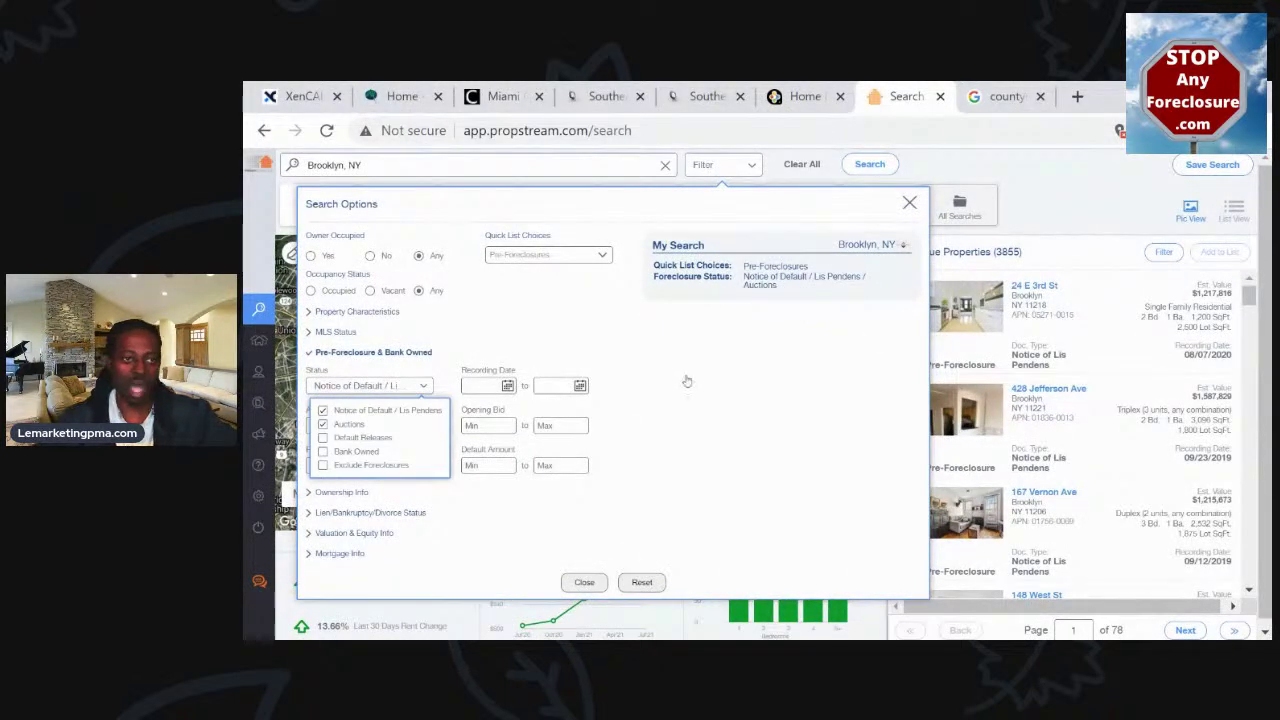
click(769, 383)
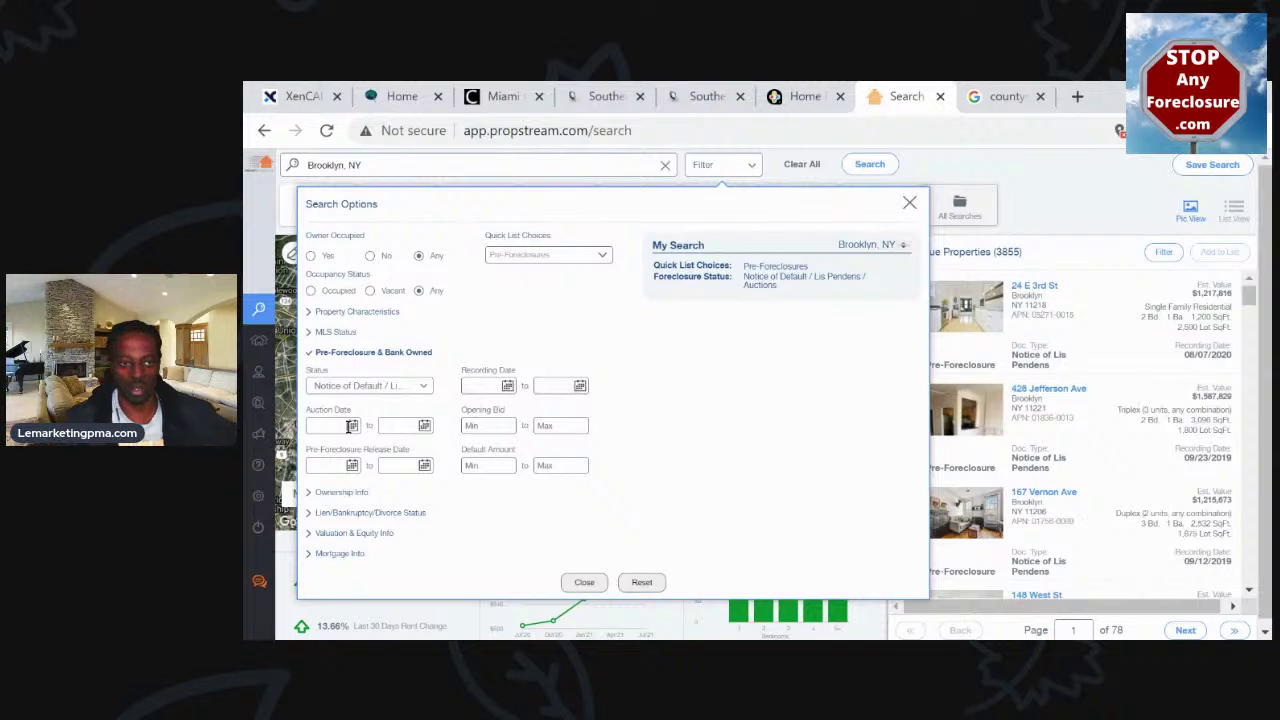
mouse_move(288, 580)
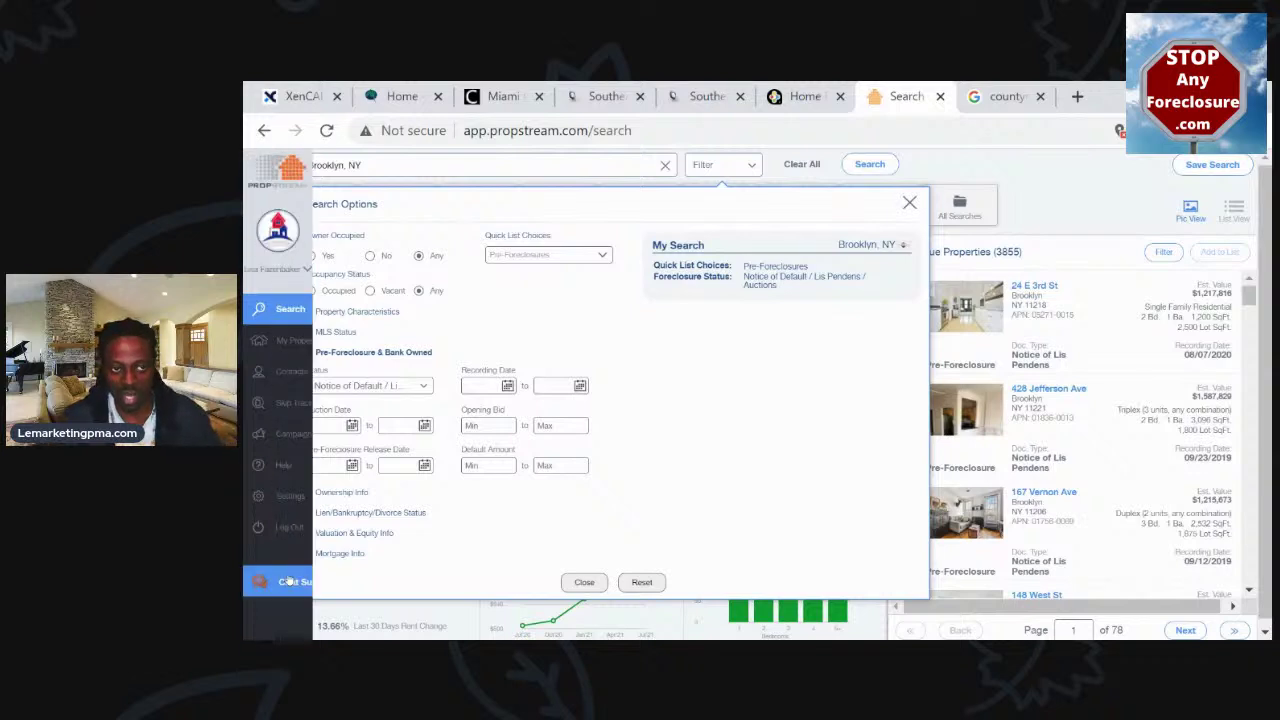
click(343, 492)
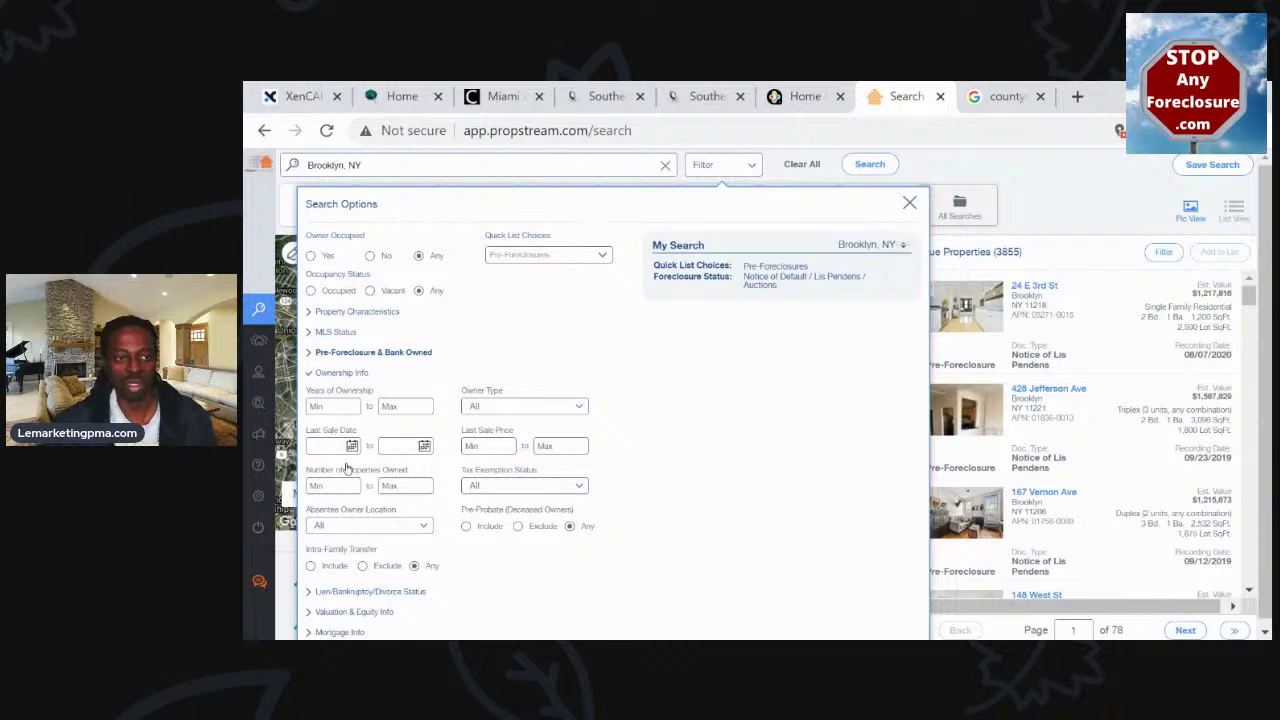
scroll(352, 474, down, 1)
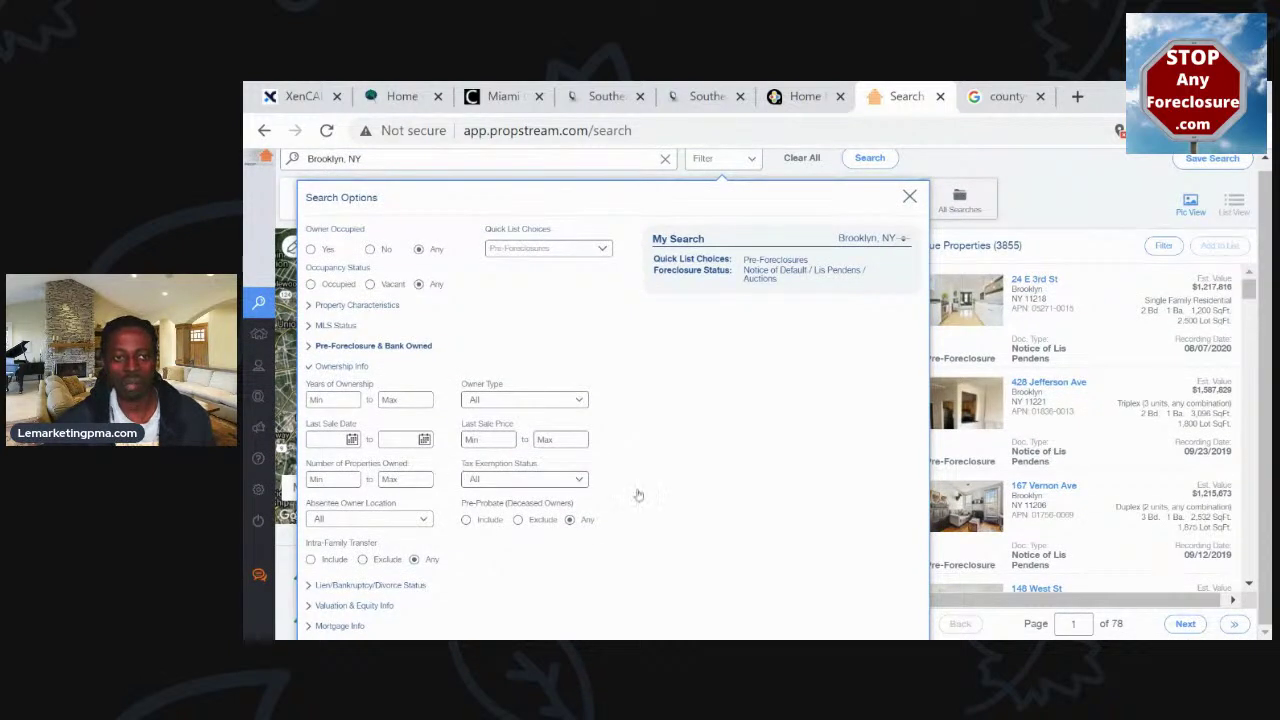
click(358, 368)
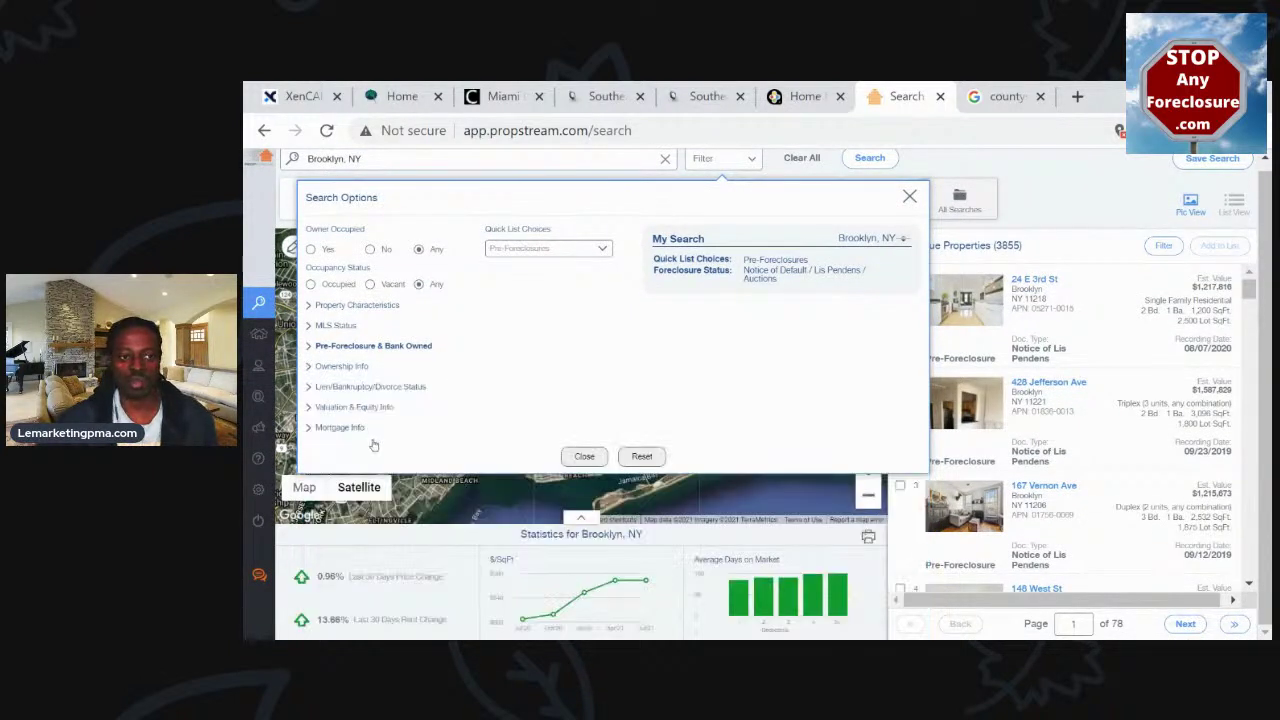
Expand the Lien/Bankruptcy/Divorce Status filters and list the quick target status options
click(358, 387)
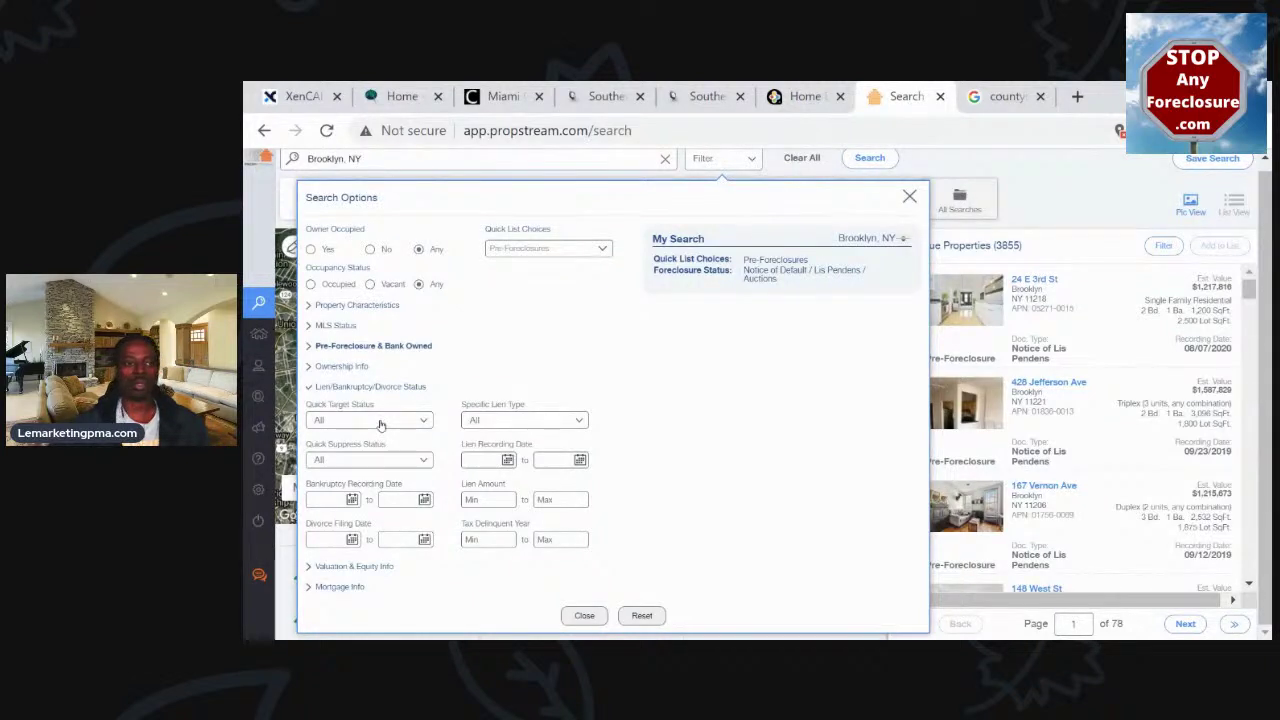
click(381, 421)
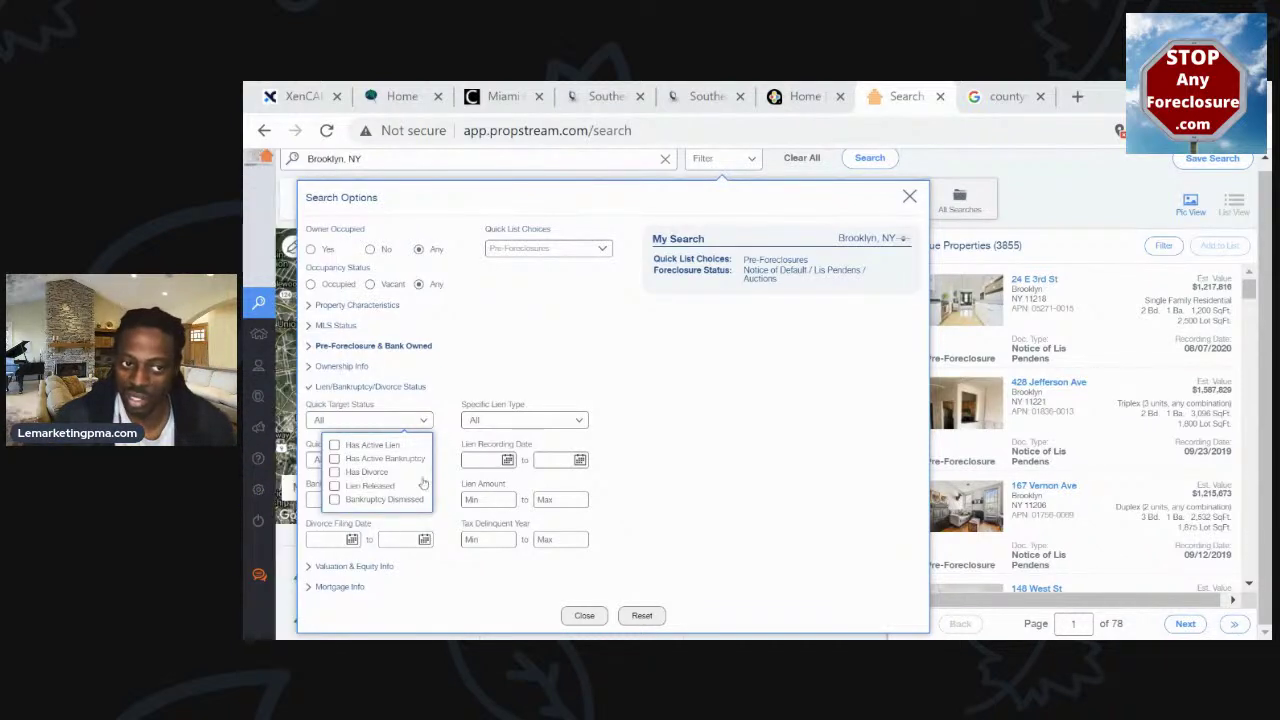
click(680, 419)
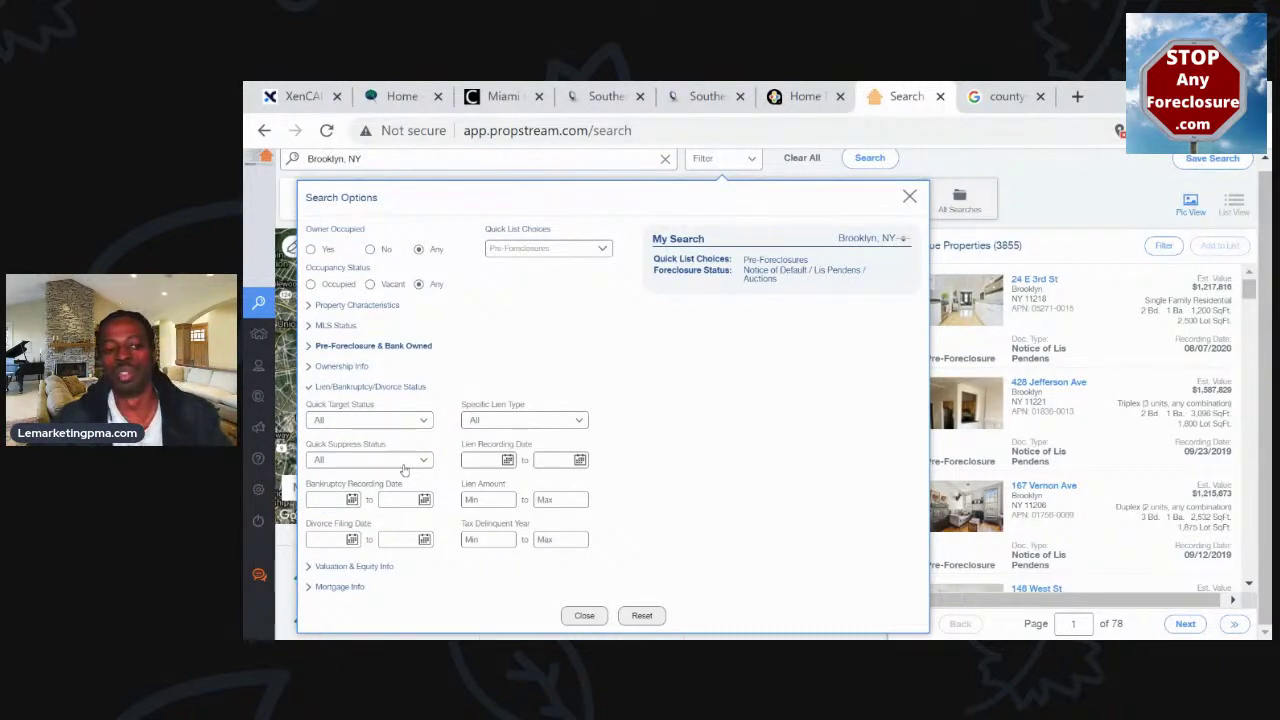
click(405, 462)
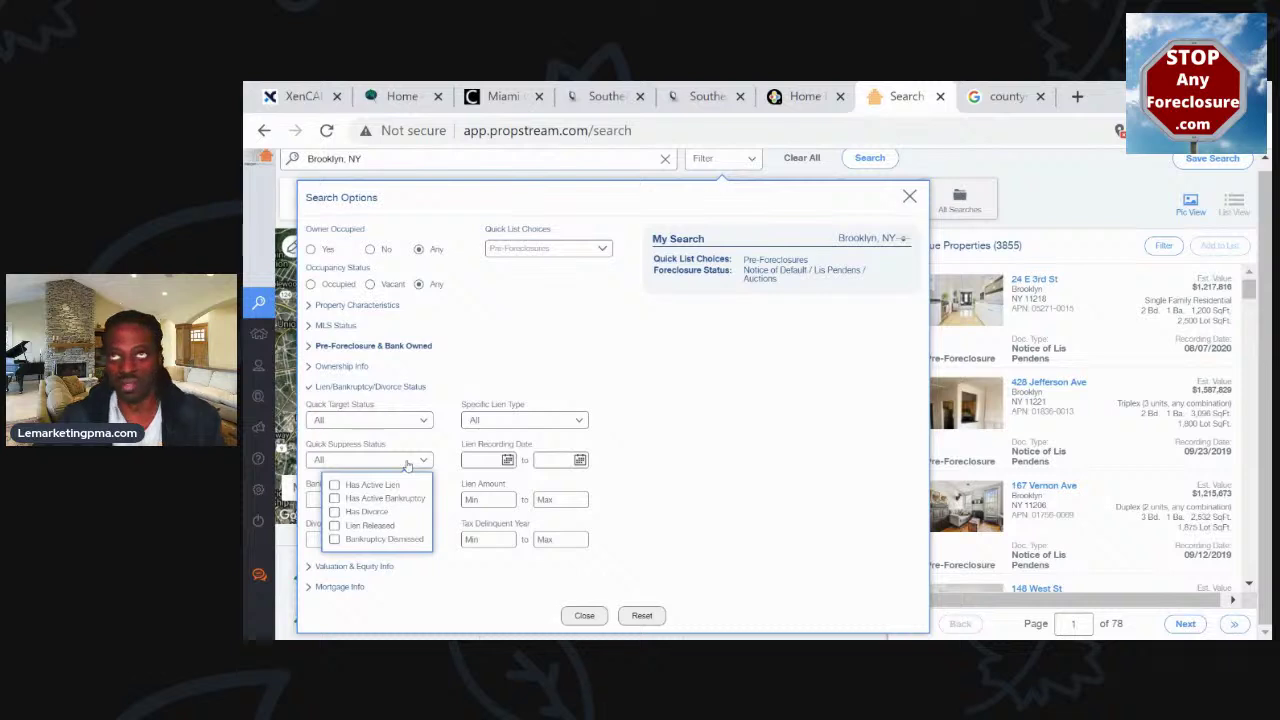
click(736, 423)
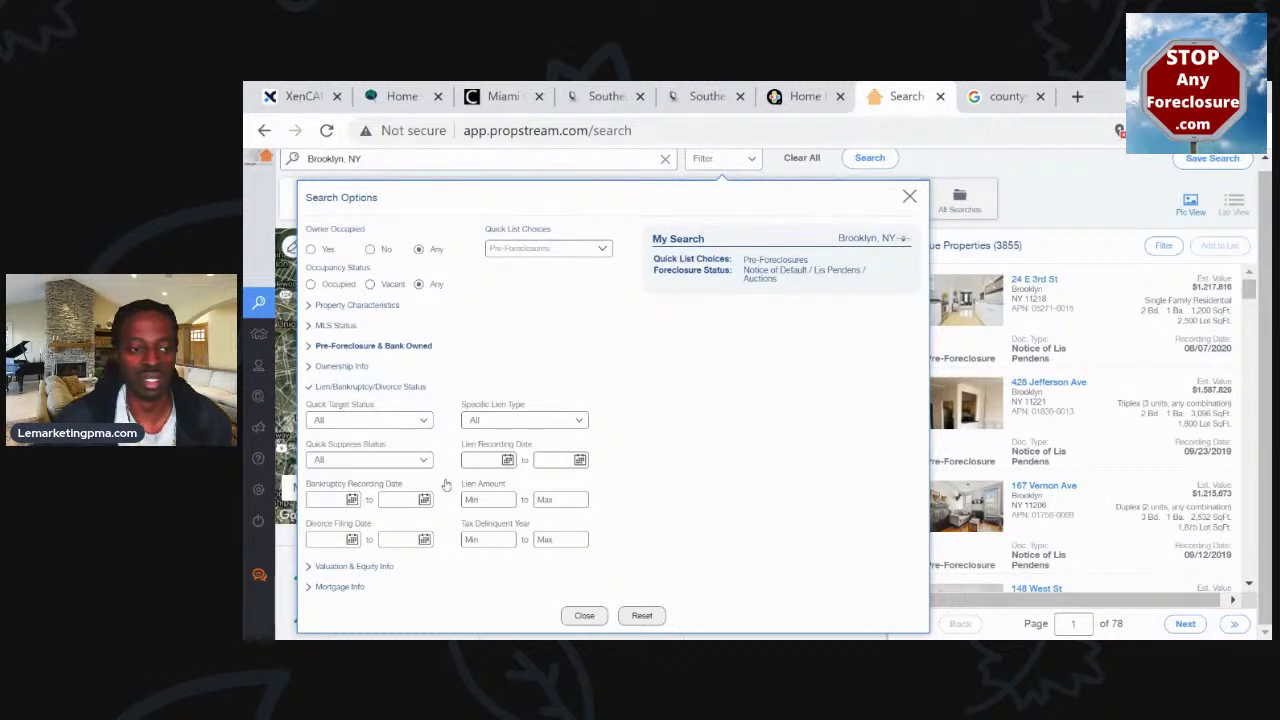
Expand the Valuation & Equity Info filters and zoom the browser out so the dialog fits
click(339, 567)
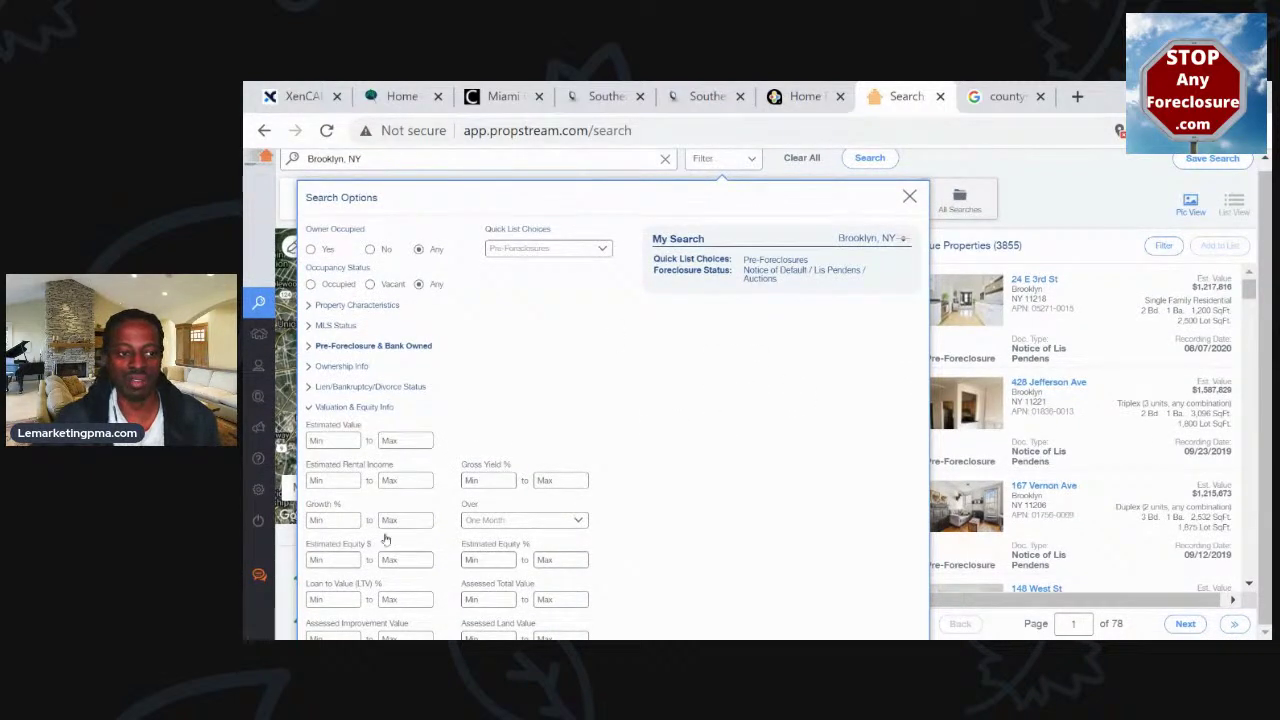
key(ctrl+minus)
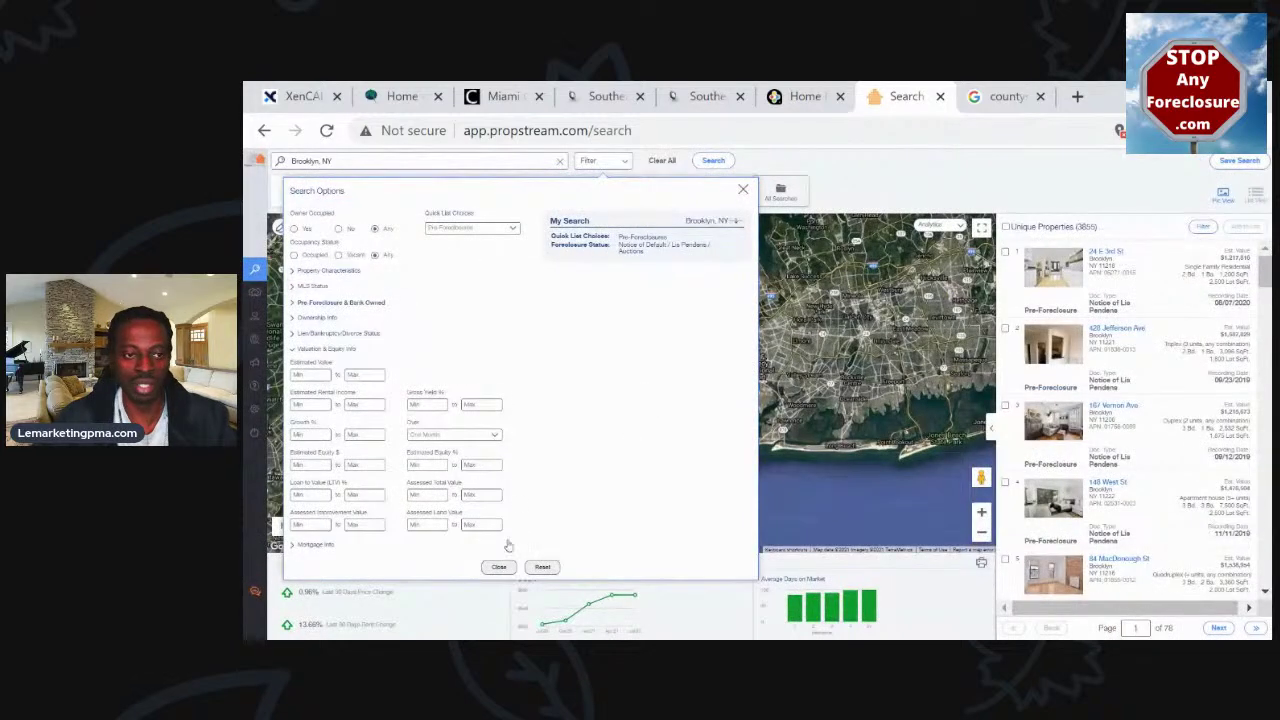
key(ctrl+plus)
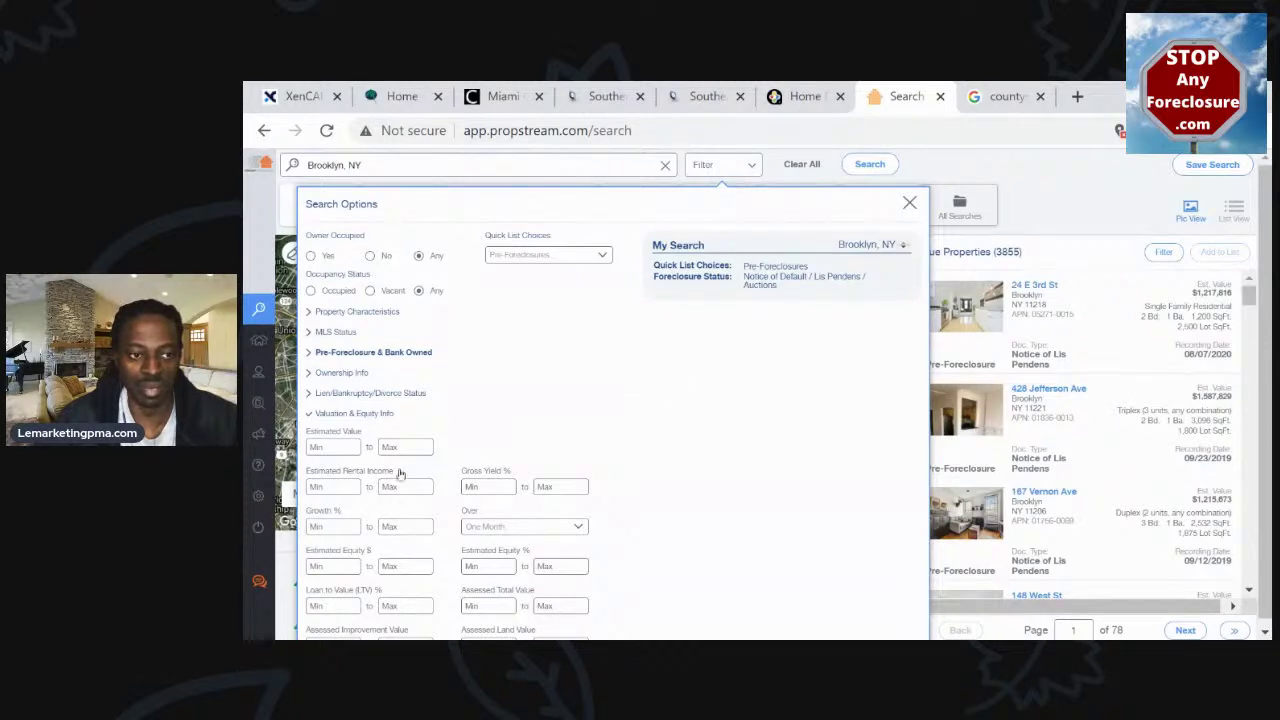
key(ctrl+minus)
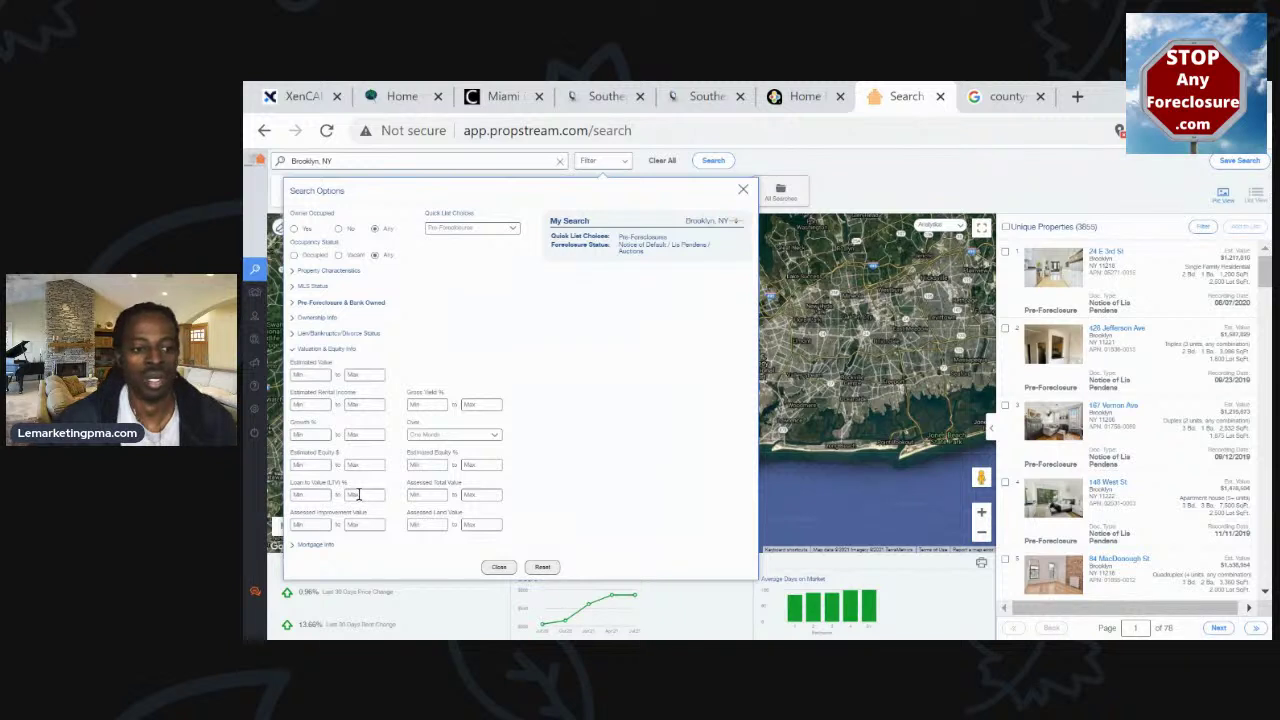
Expand the Mortgage Info filters, then close Search Options to return to the map
click(325, 548)
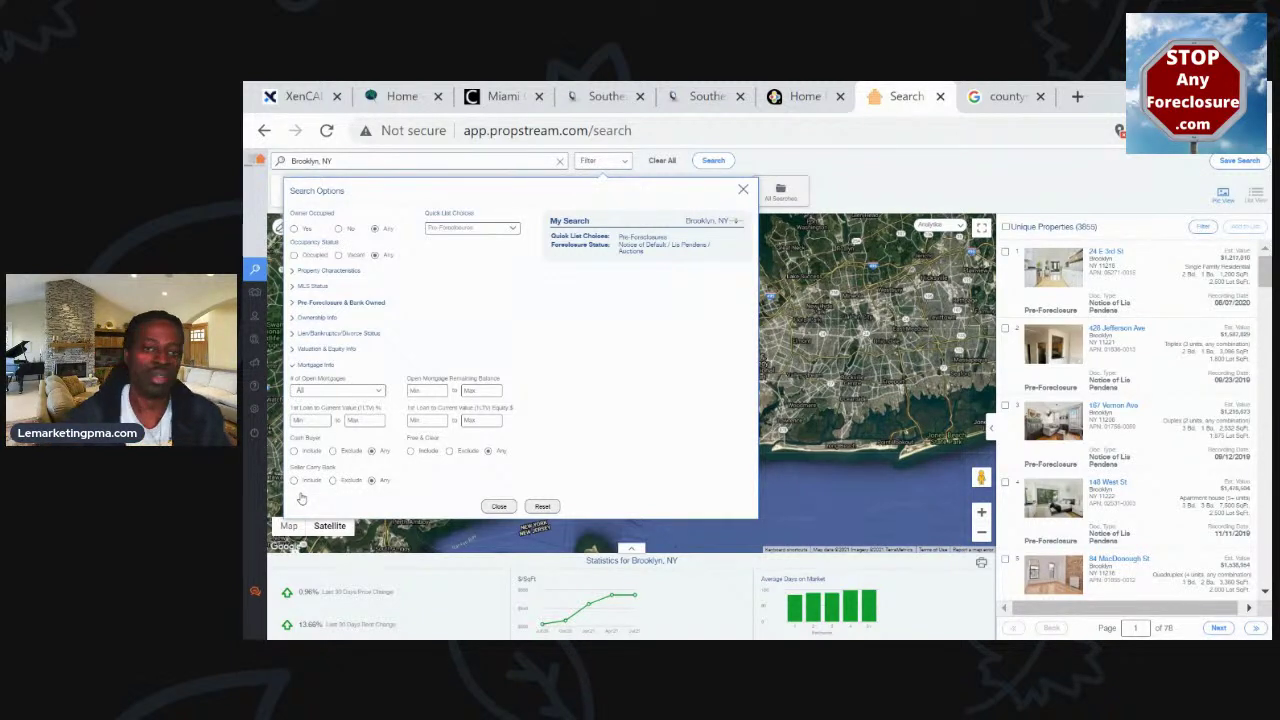
mouse_move(727, 237)
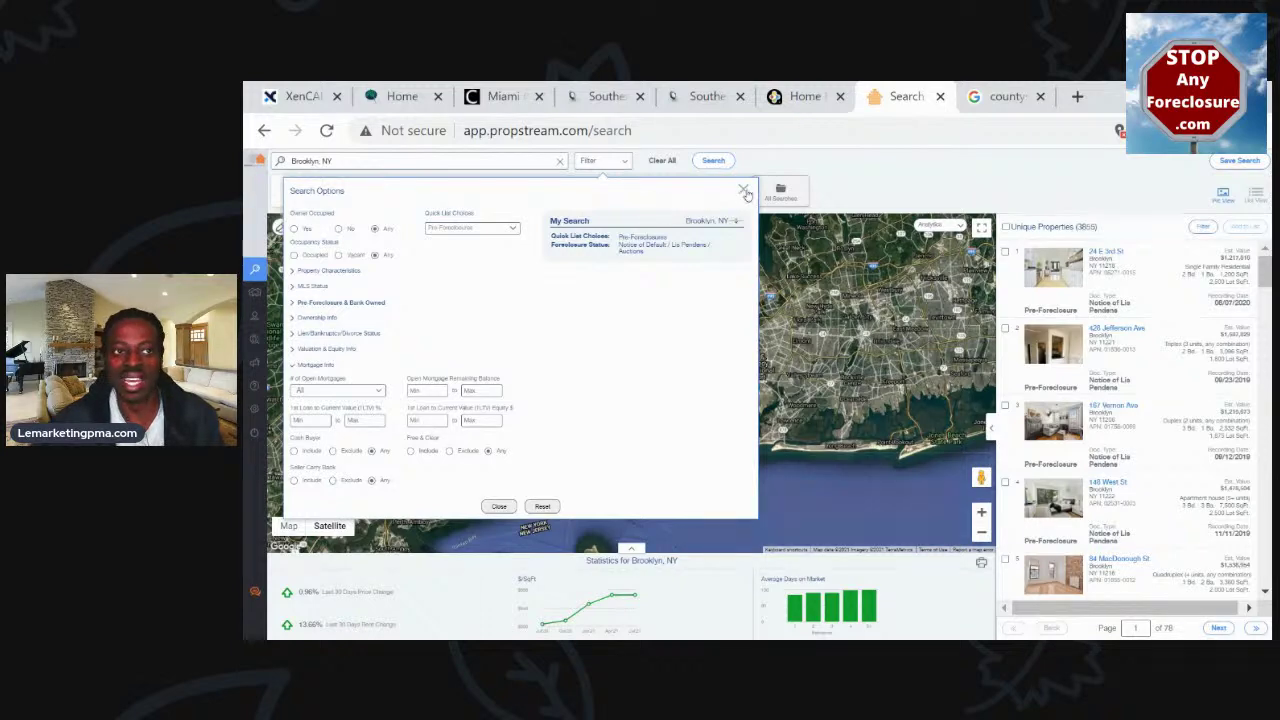
click(744, 190)
Restore the search location to Brooklyn, NY and rerun the search to refresh lead counts
click(414, 161)
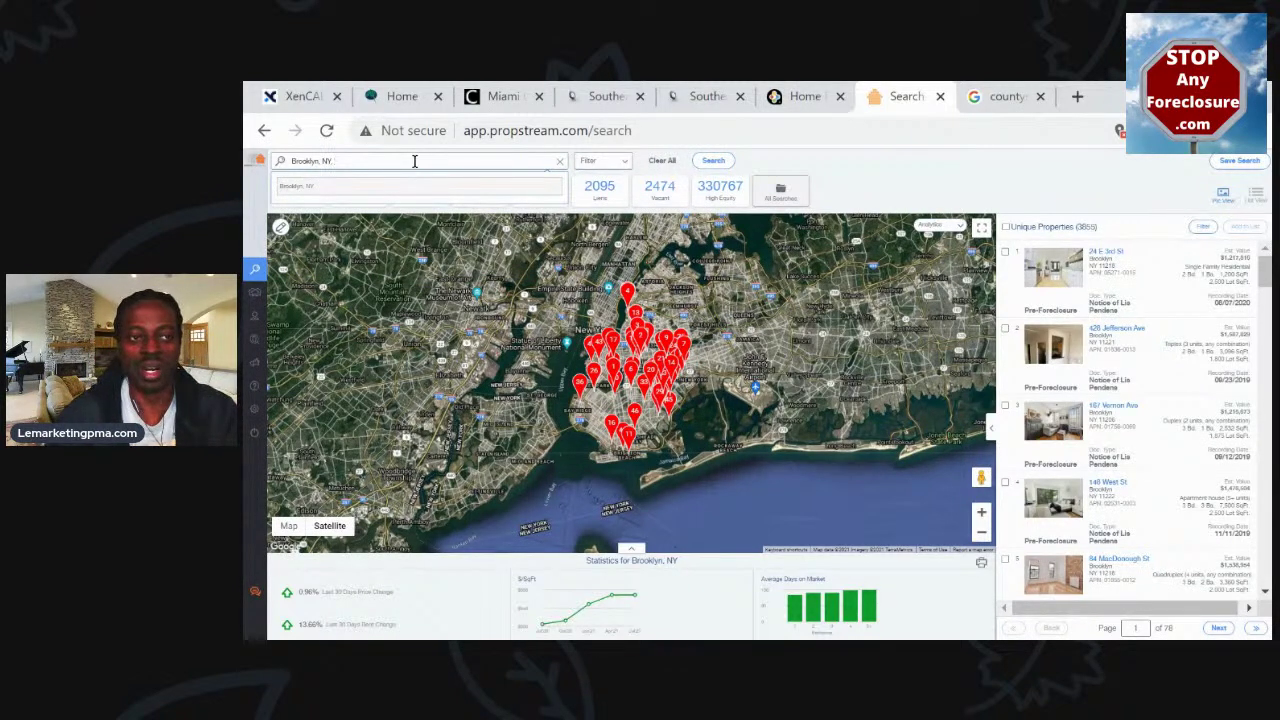
text(, broward)
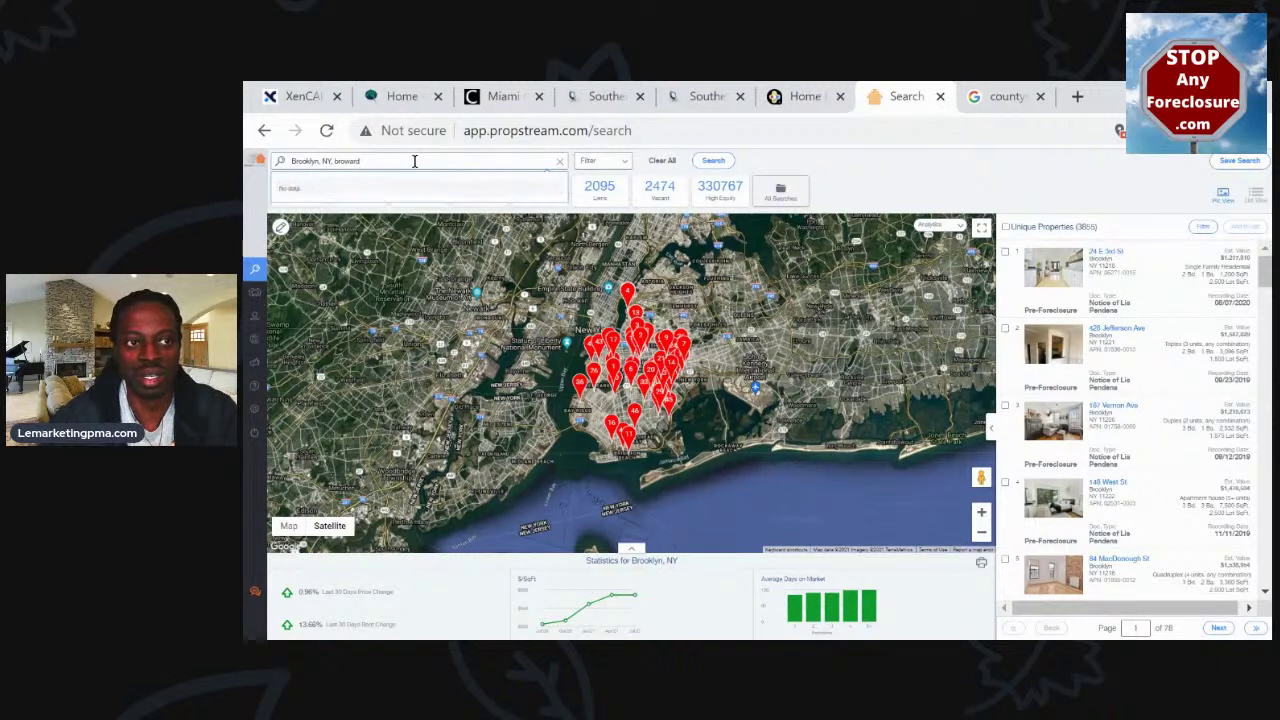
key(BackSpace)
key(BackSpace)
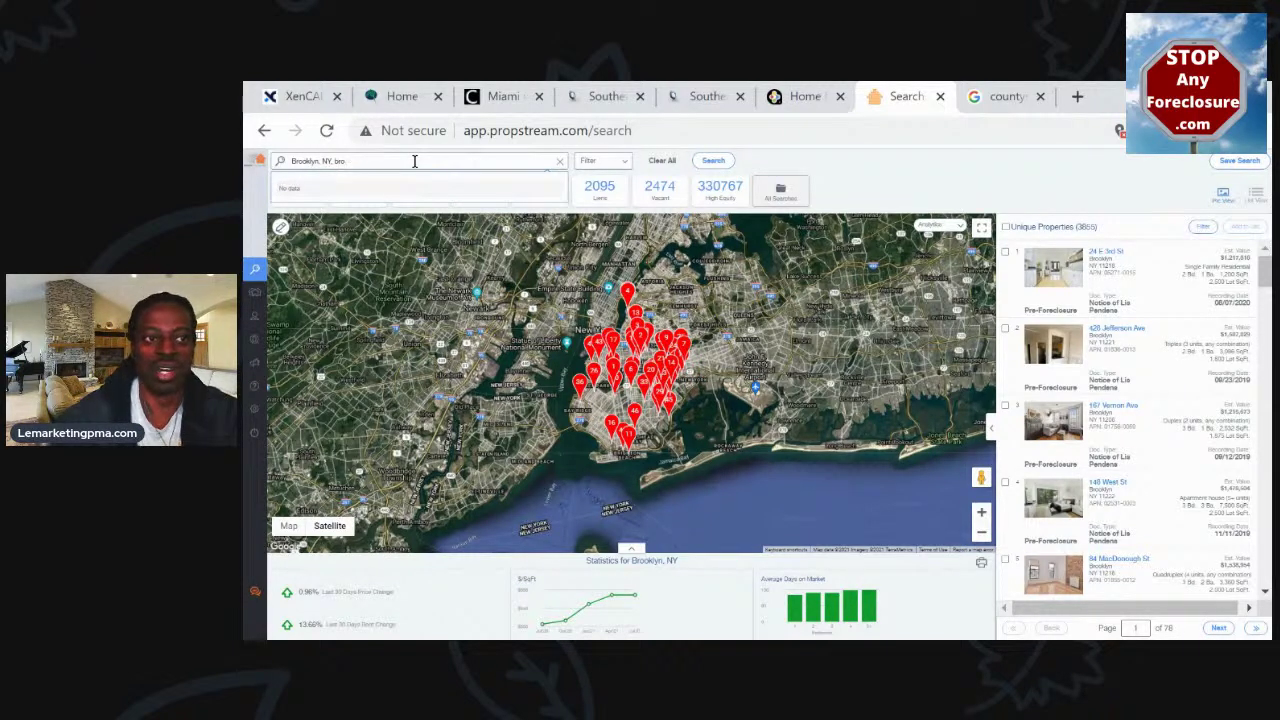
key(BackSpace)
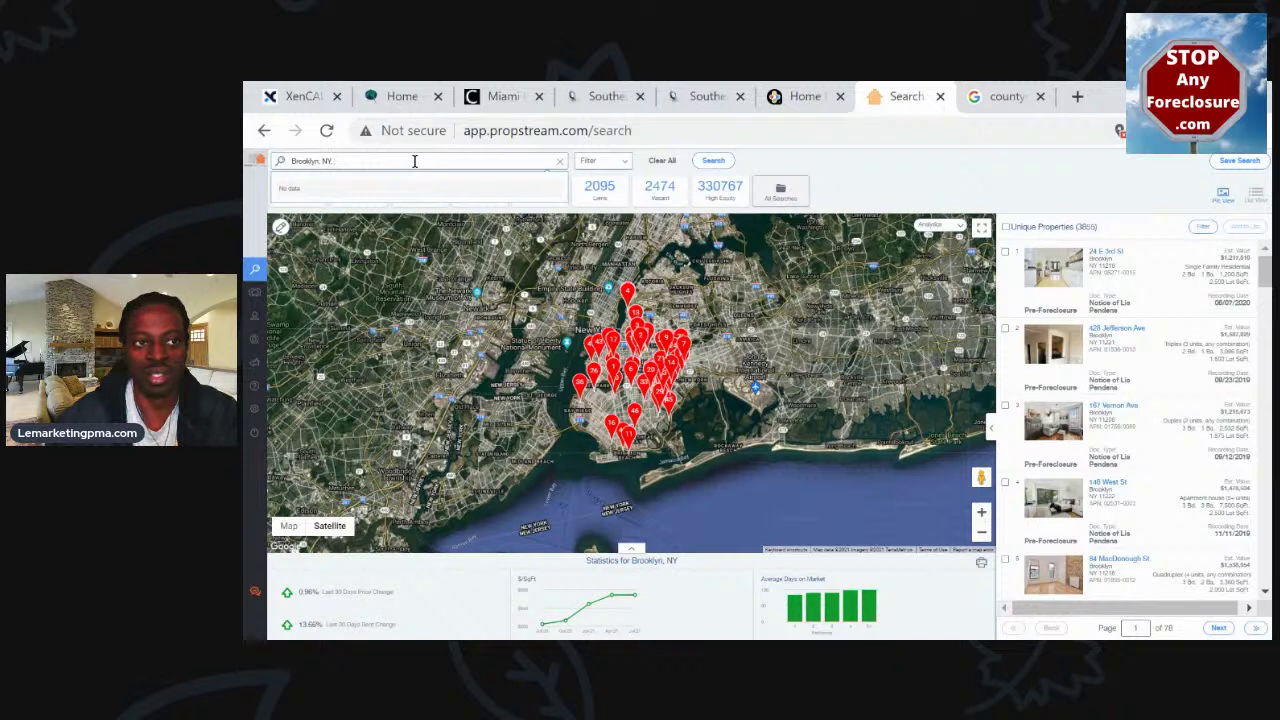
key(BackSpace)
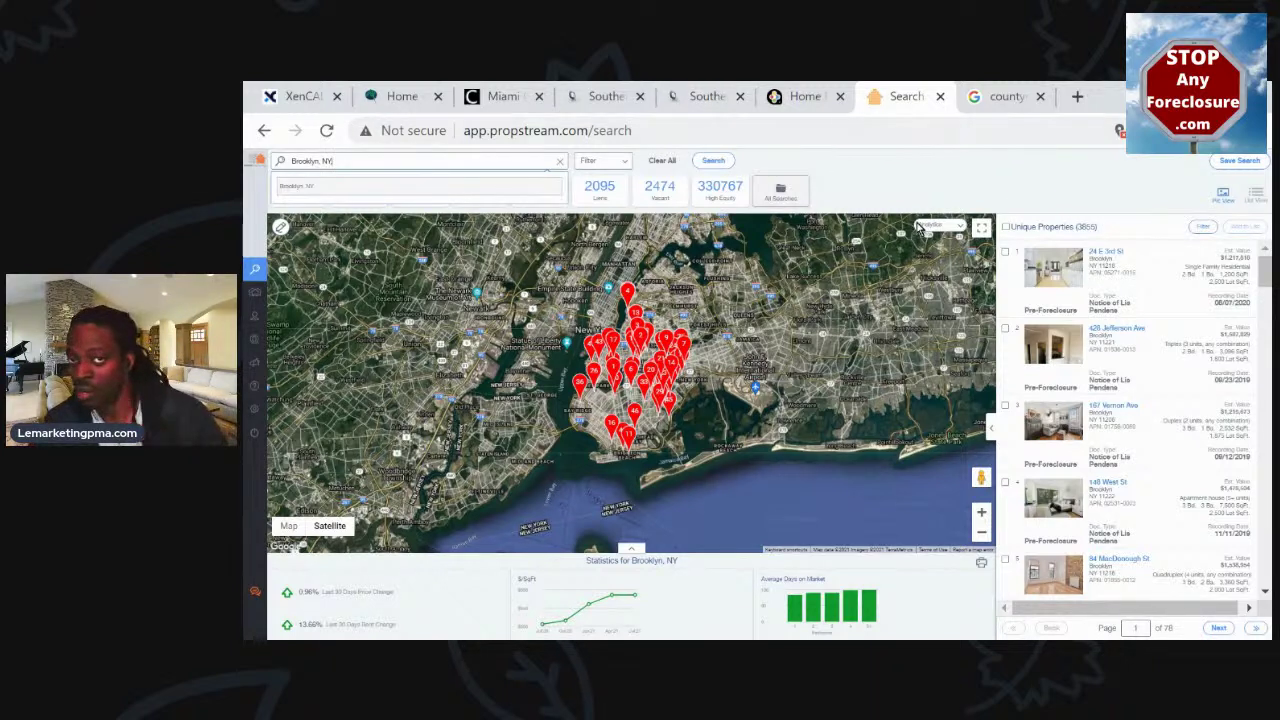
key(Return)
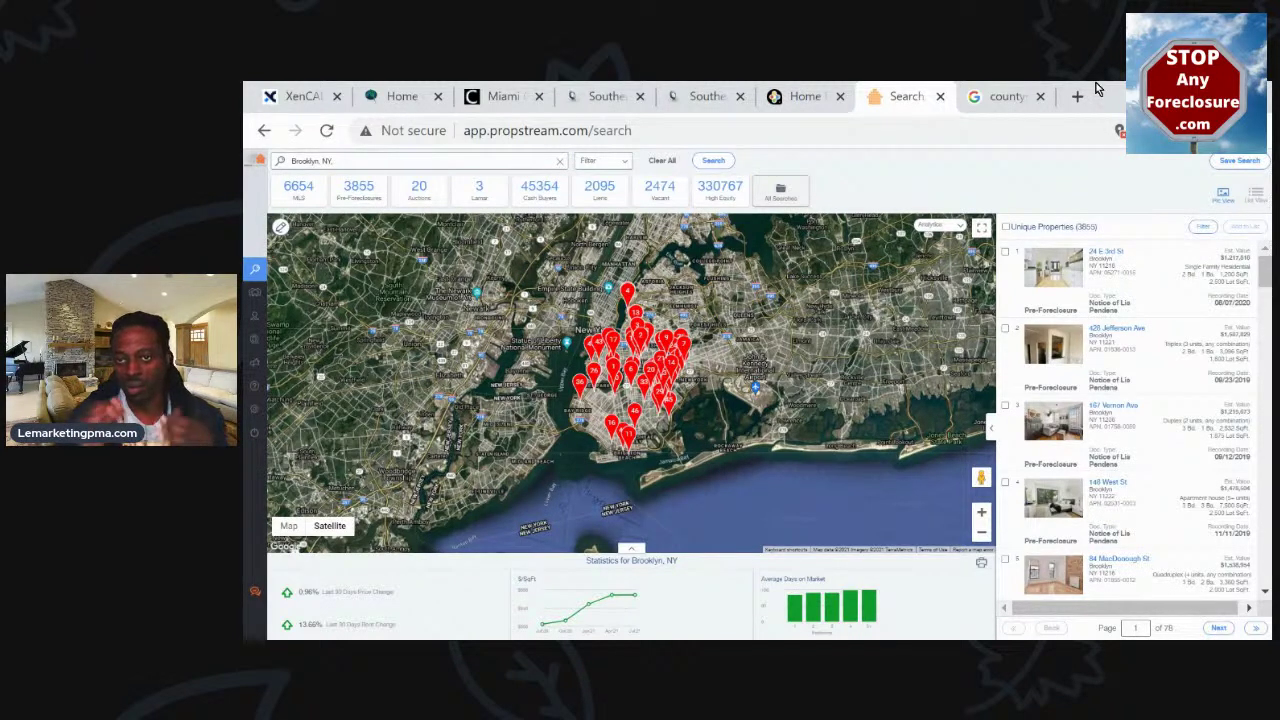
Show only the 3855 pre-foreclosure leads, reopen the filter options and enlarge the page
click(358, 190)
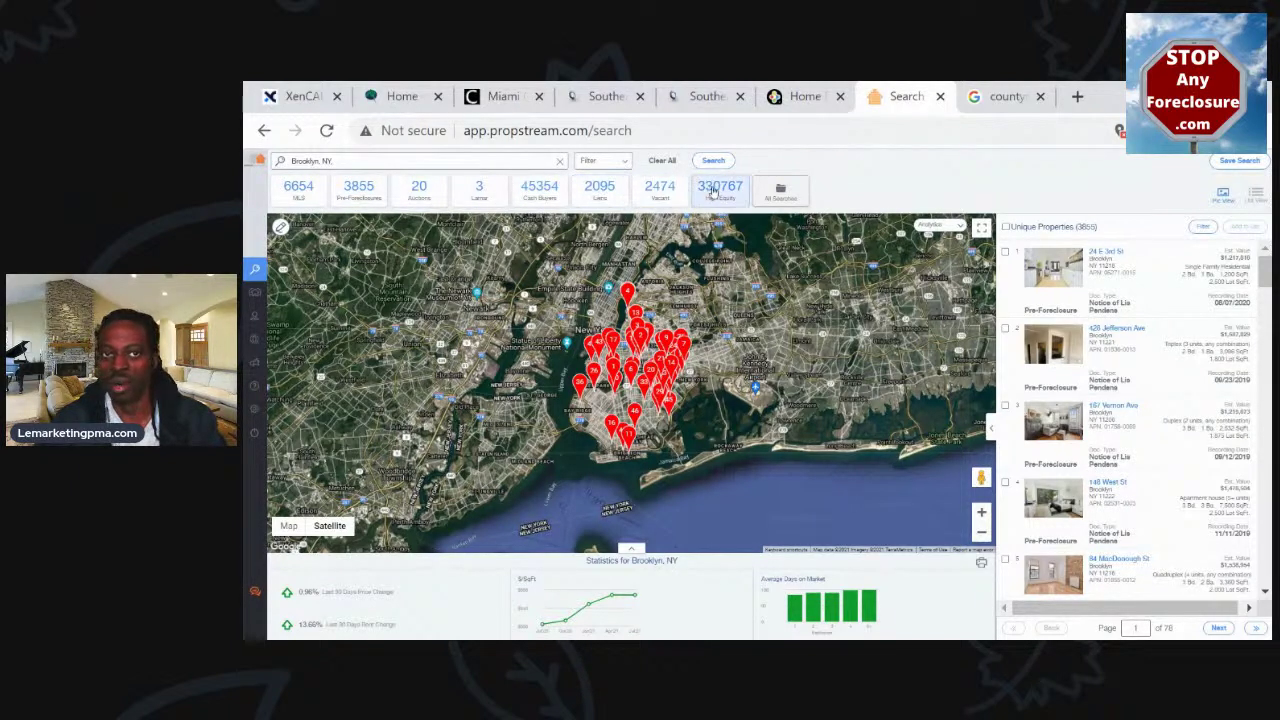
click(624, 164)
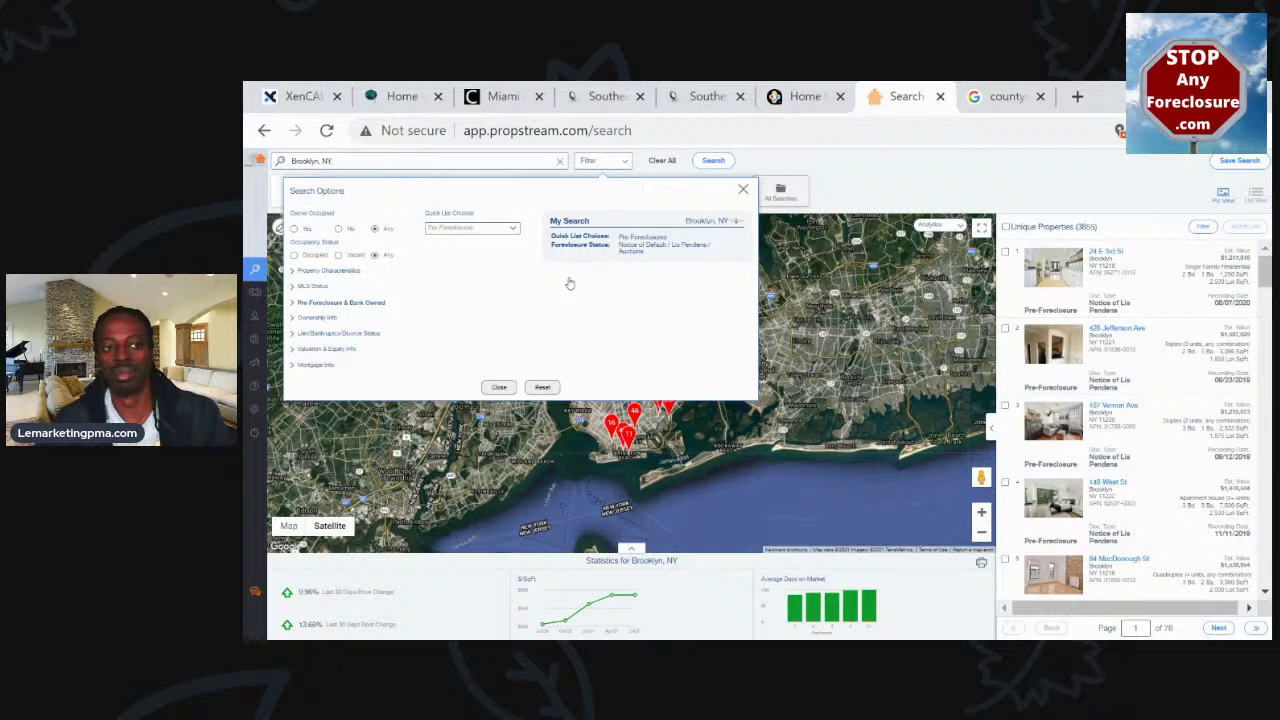
key(ctrl+plus)
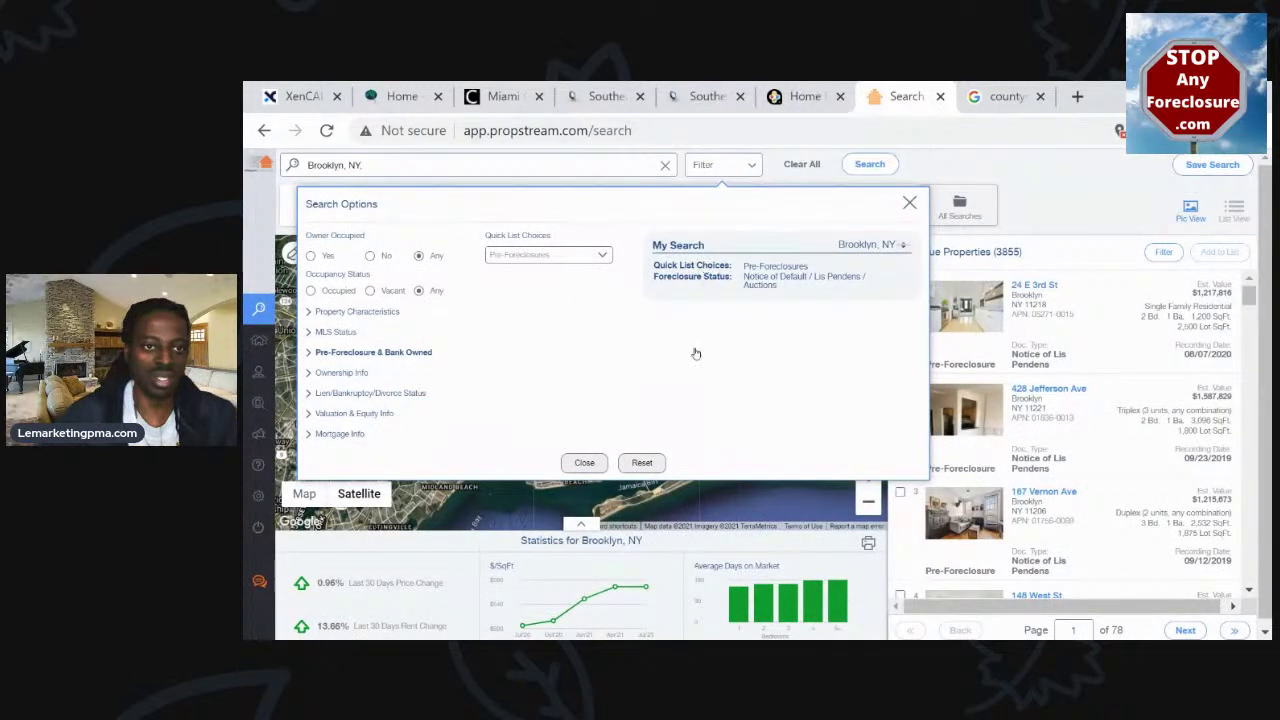
Close the filter options and go to the All Contacts page
click(781, 170)
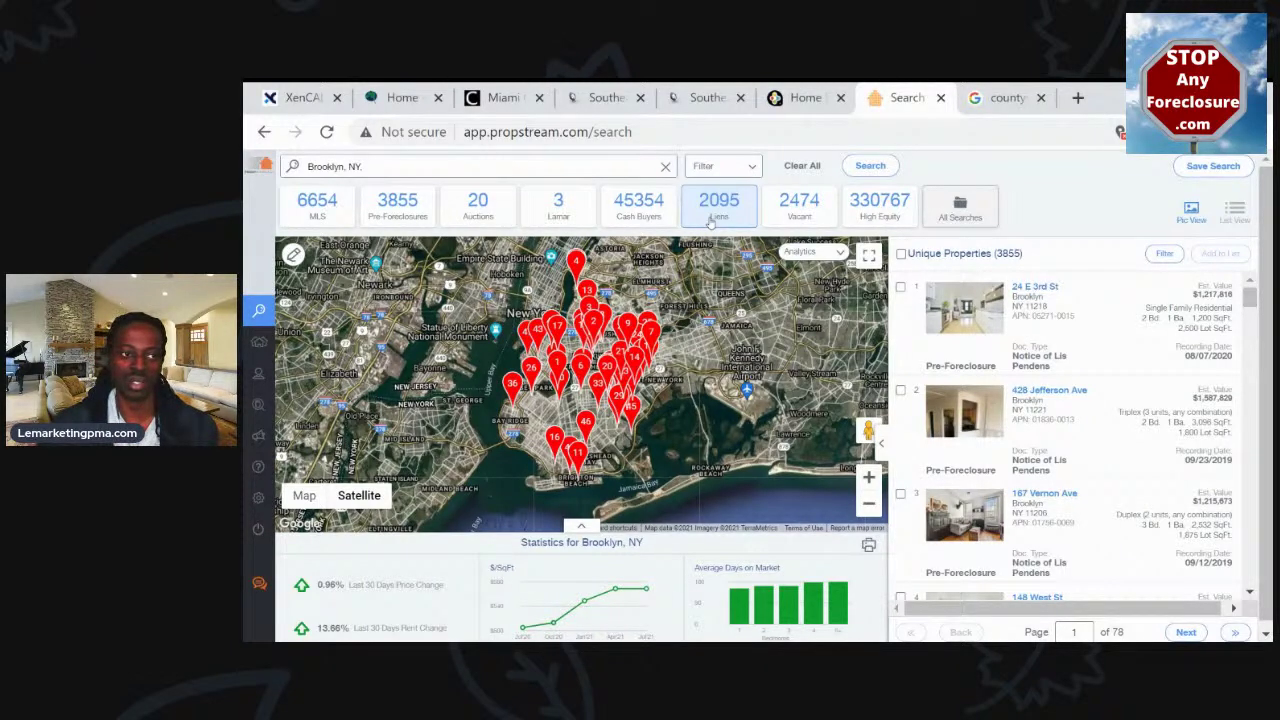
click(285, 370)
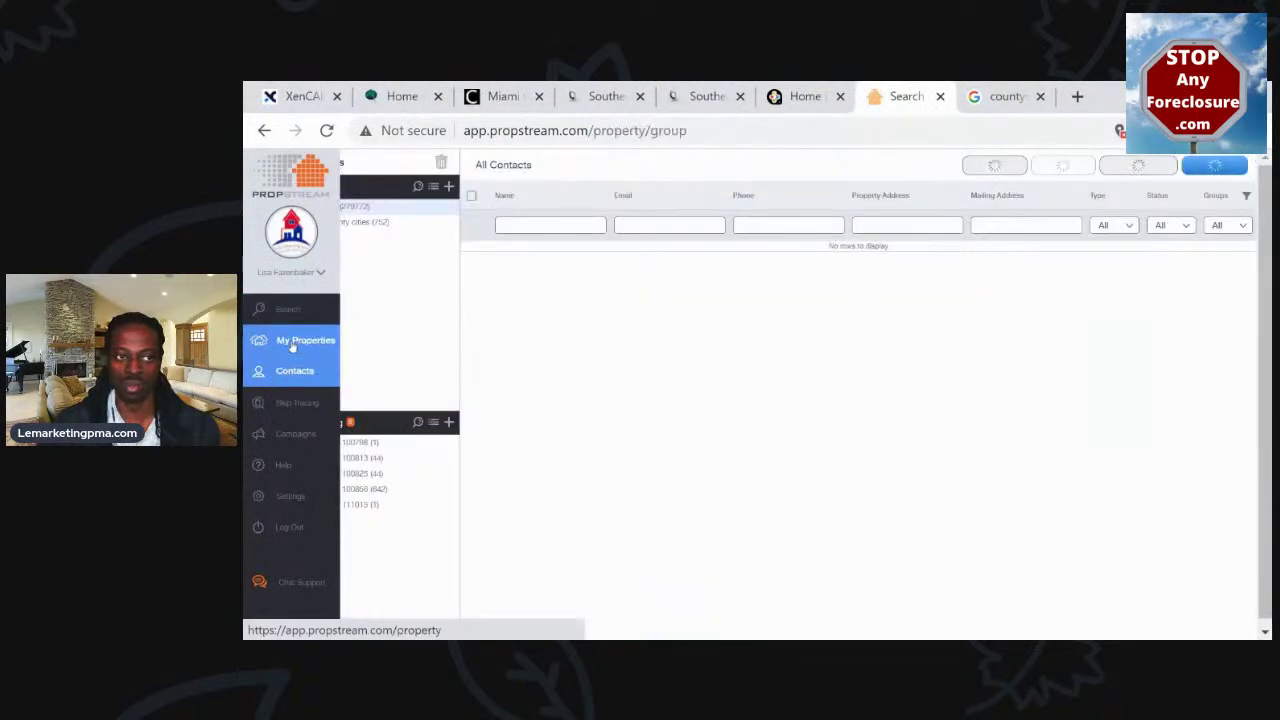
Open My Properties and search the marketing lists for '7-5'
click(292, 341)
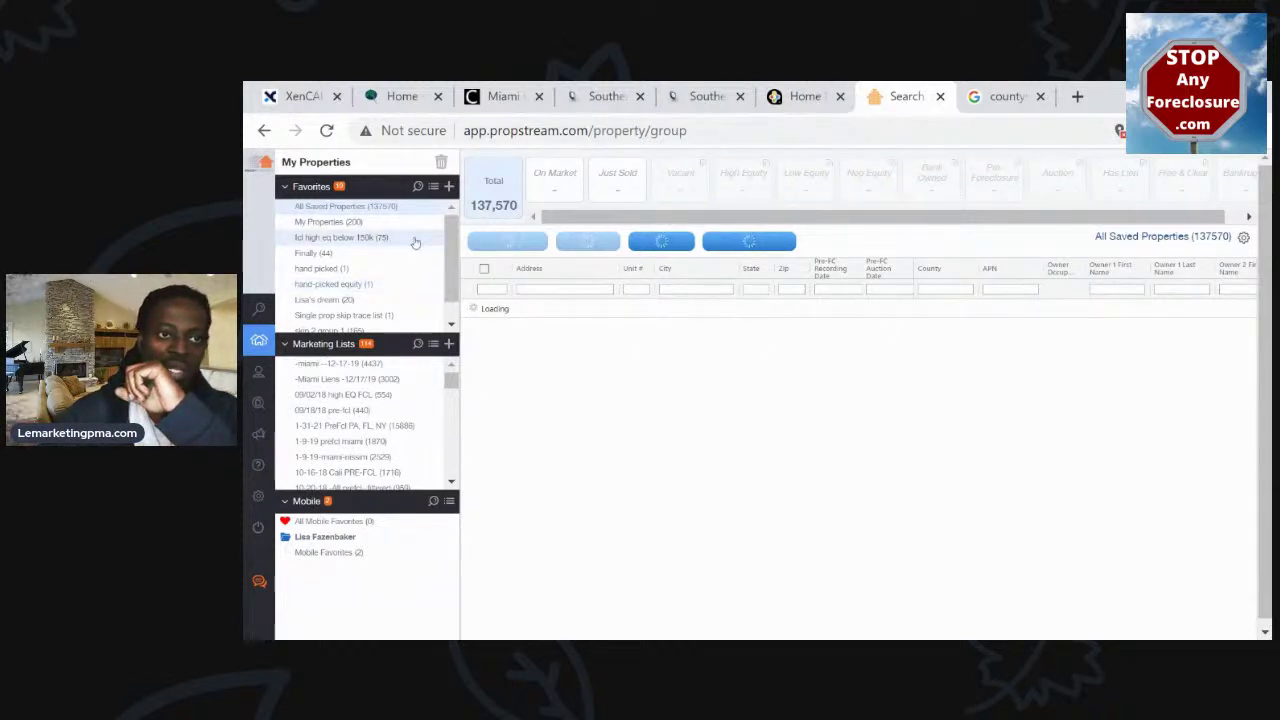
click(418, 345)
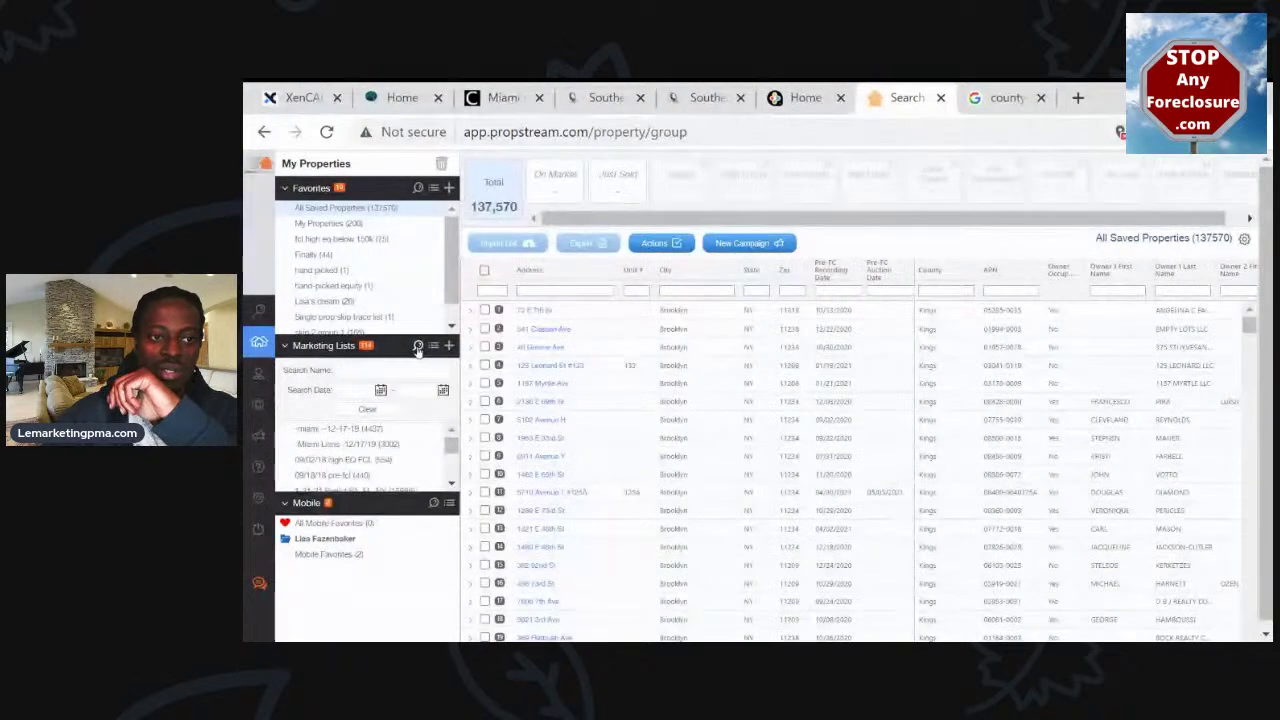
text(7-5)
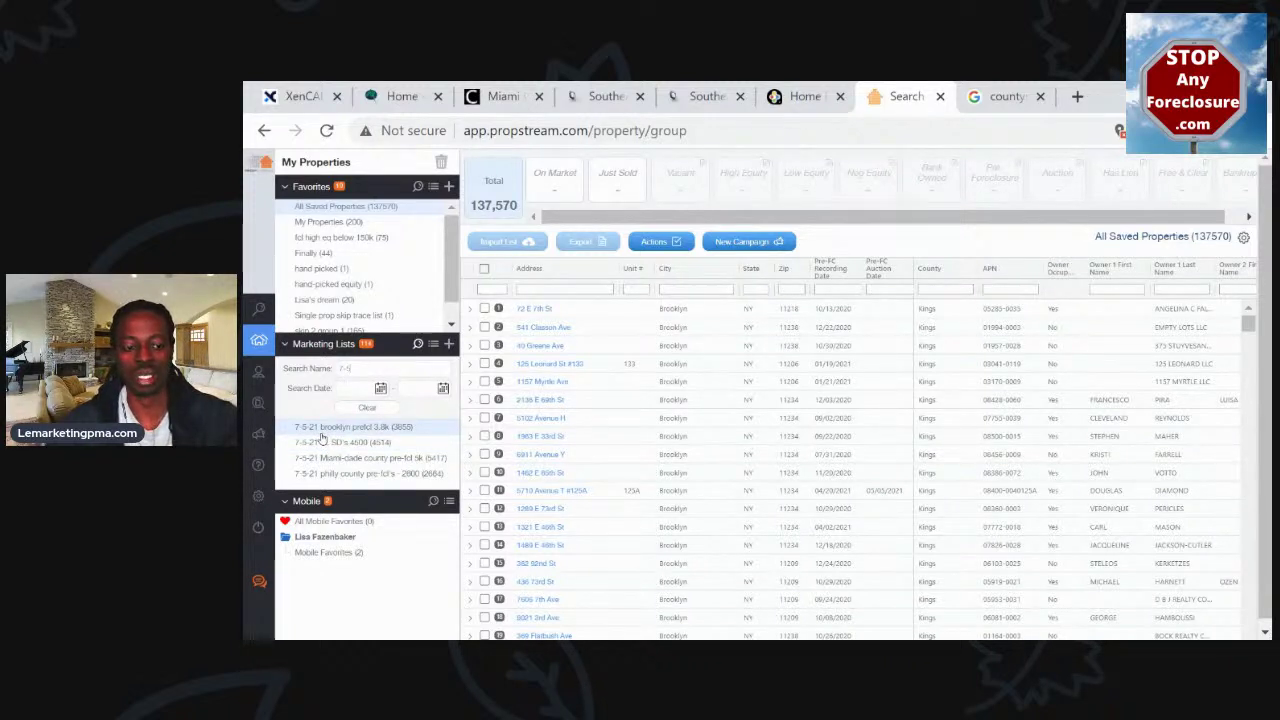
Browse the 7-5-21 FL SD's and brooklyn prefcl lists, then open 'Miami-dade county pre-fcl 5k'
click(320, 432)
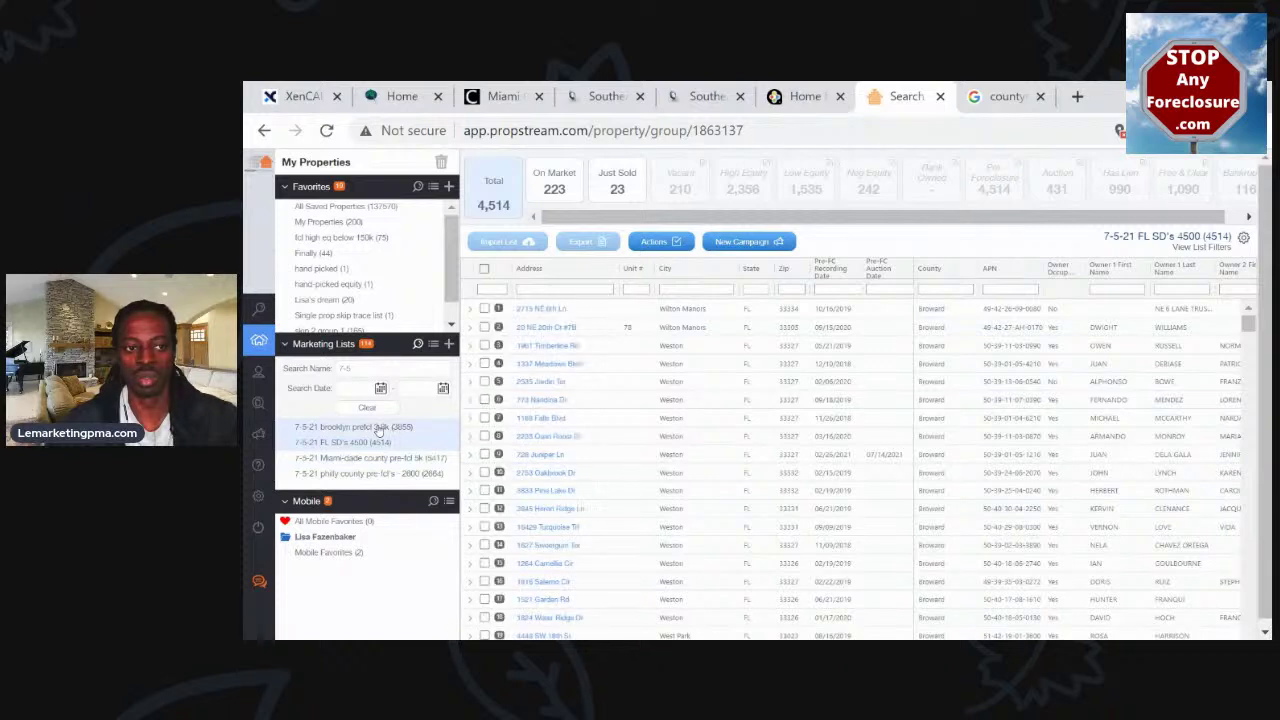
click(379, 428)
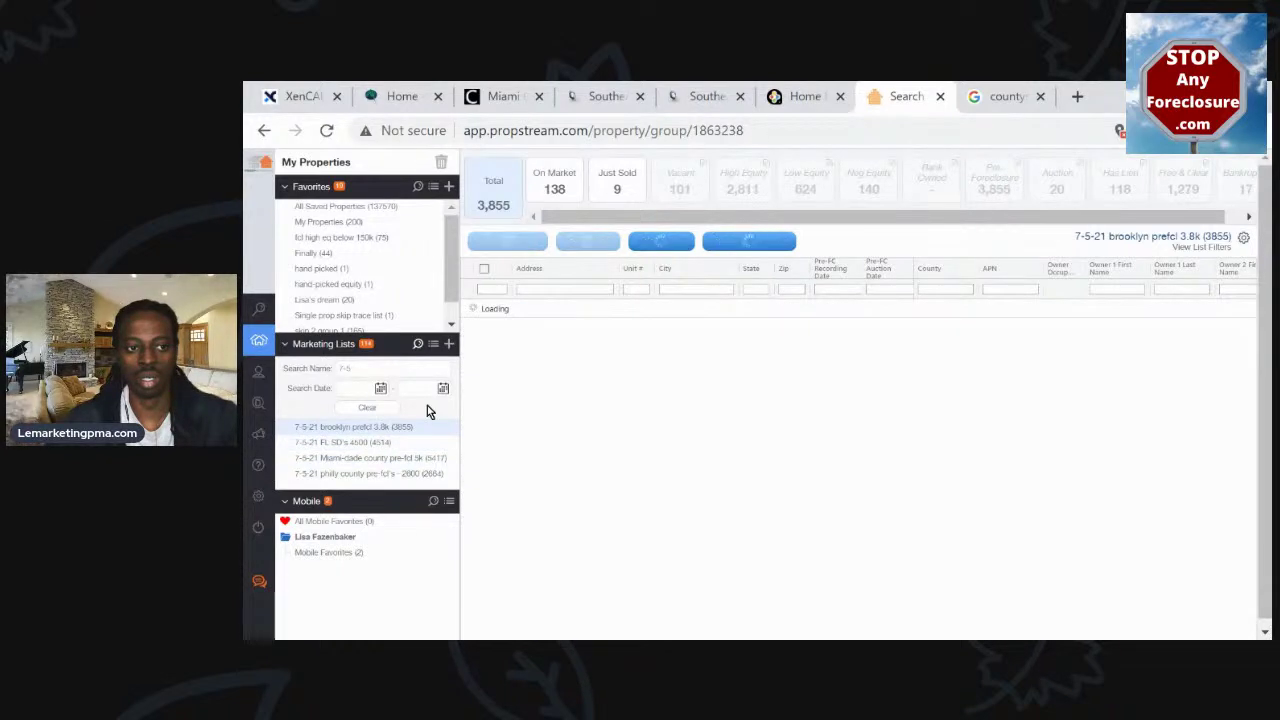
click(403, 460)
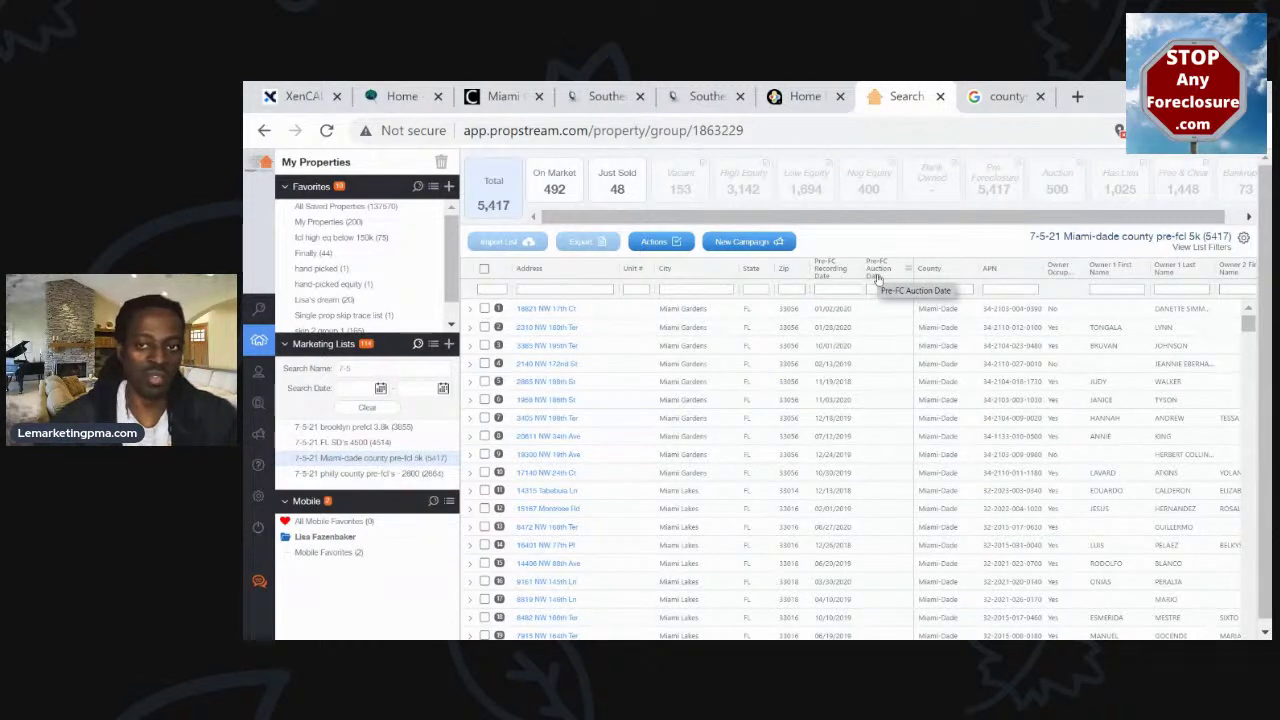
Sort the Miami-Dade list by Pre-FC Auction Date, earliest first, and scan the first auctions
click(876, 278)
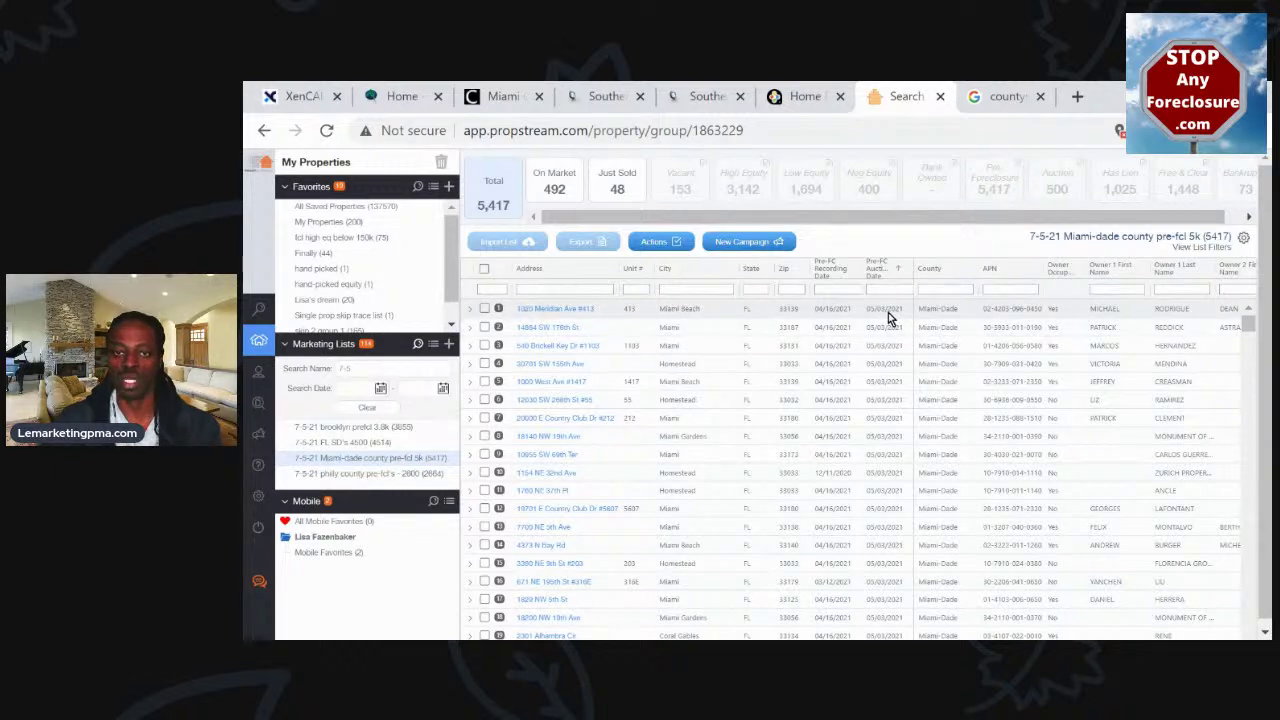
scroll(891, 318, down, 3)
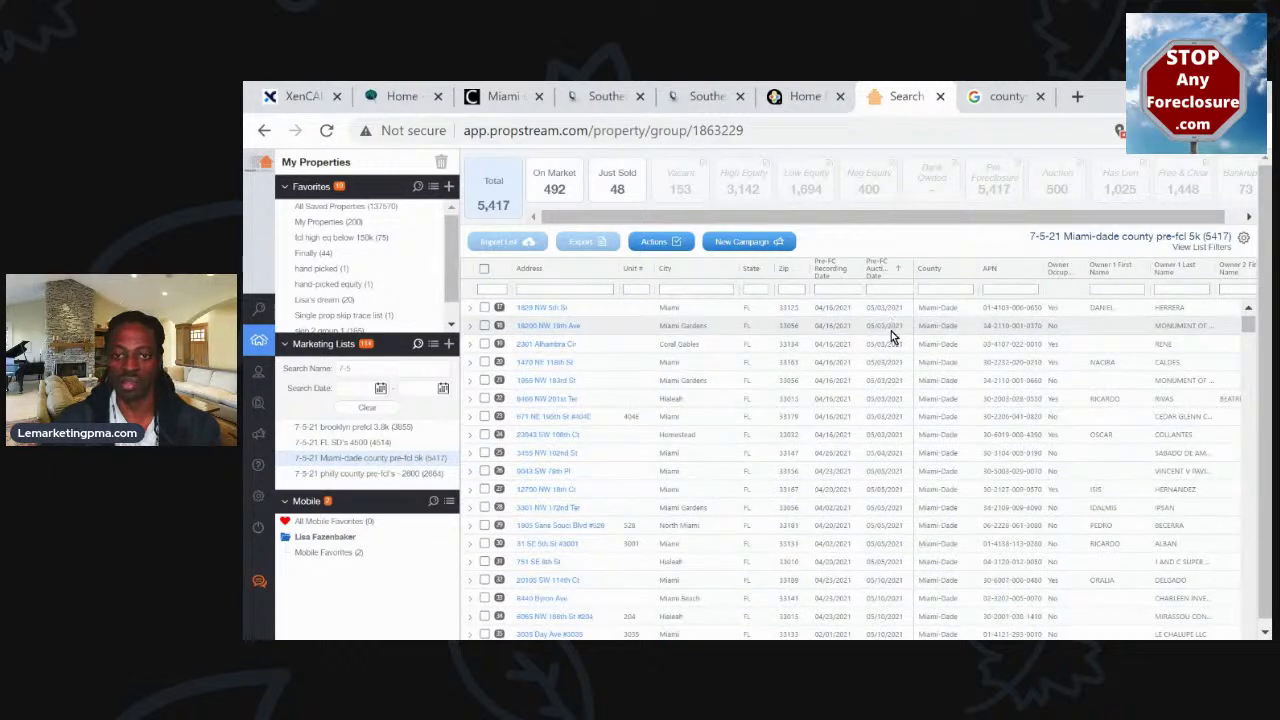
scroll(889, 360, up, 3)
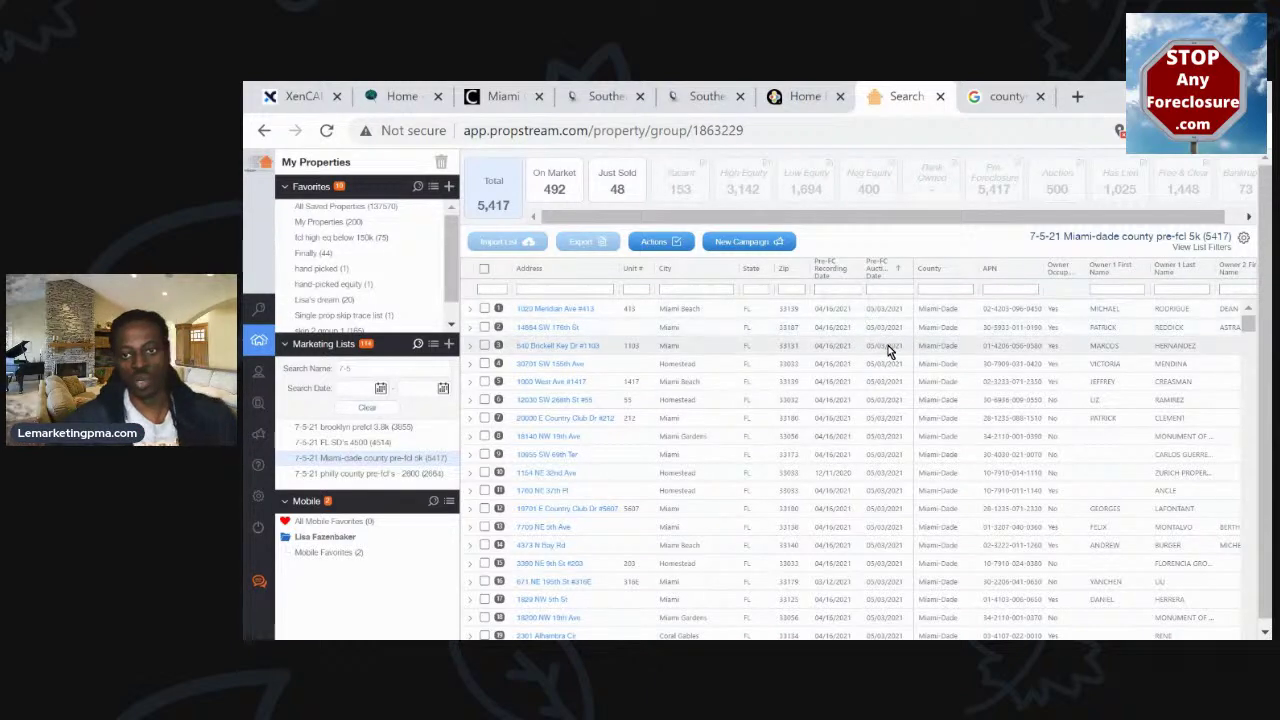
scroll(880, 340, down, 2)
scroll(887, 350, down, 3)
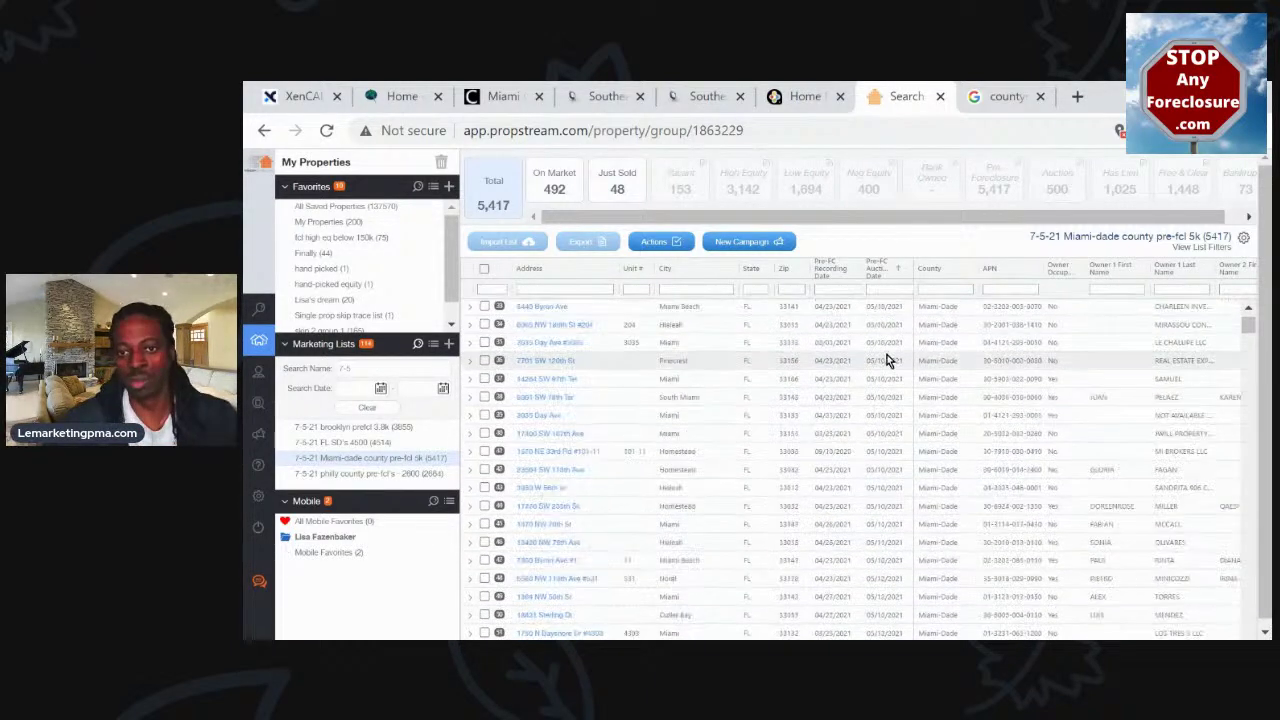
scroll(886, 360, down, 2)
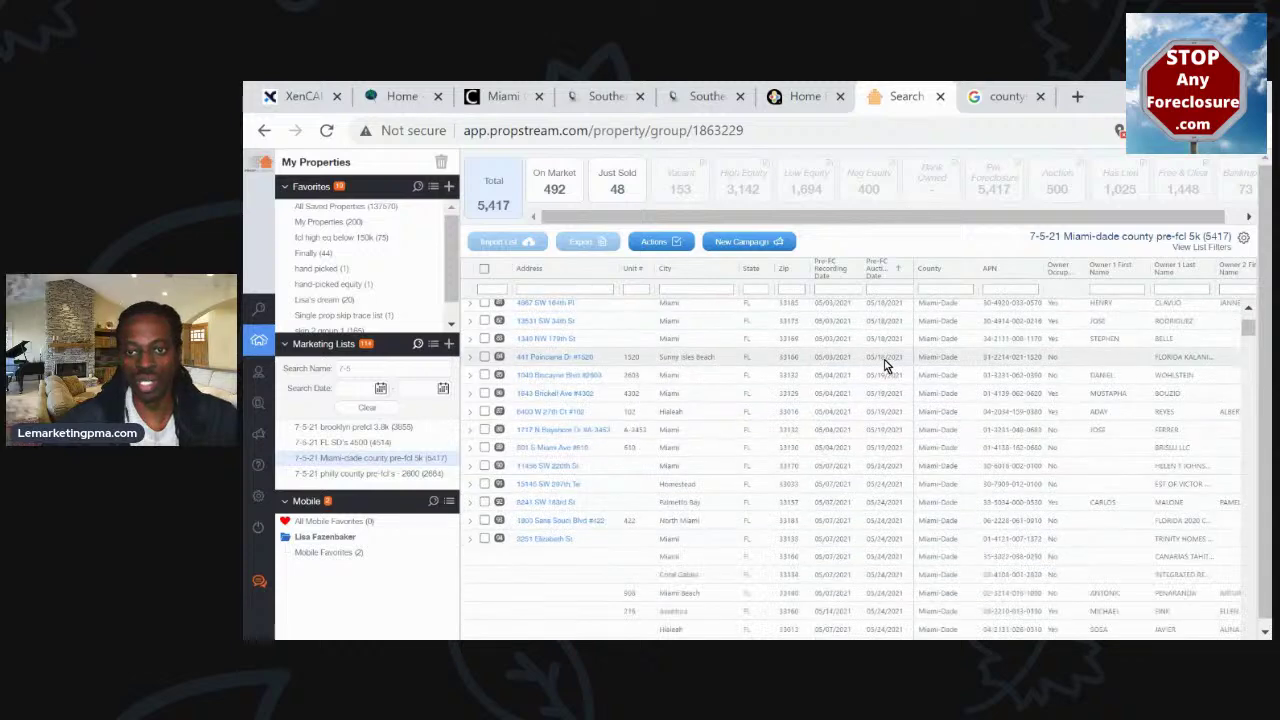
scroll(885, 365, down, 3)
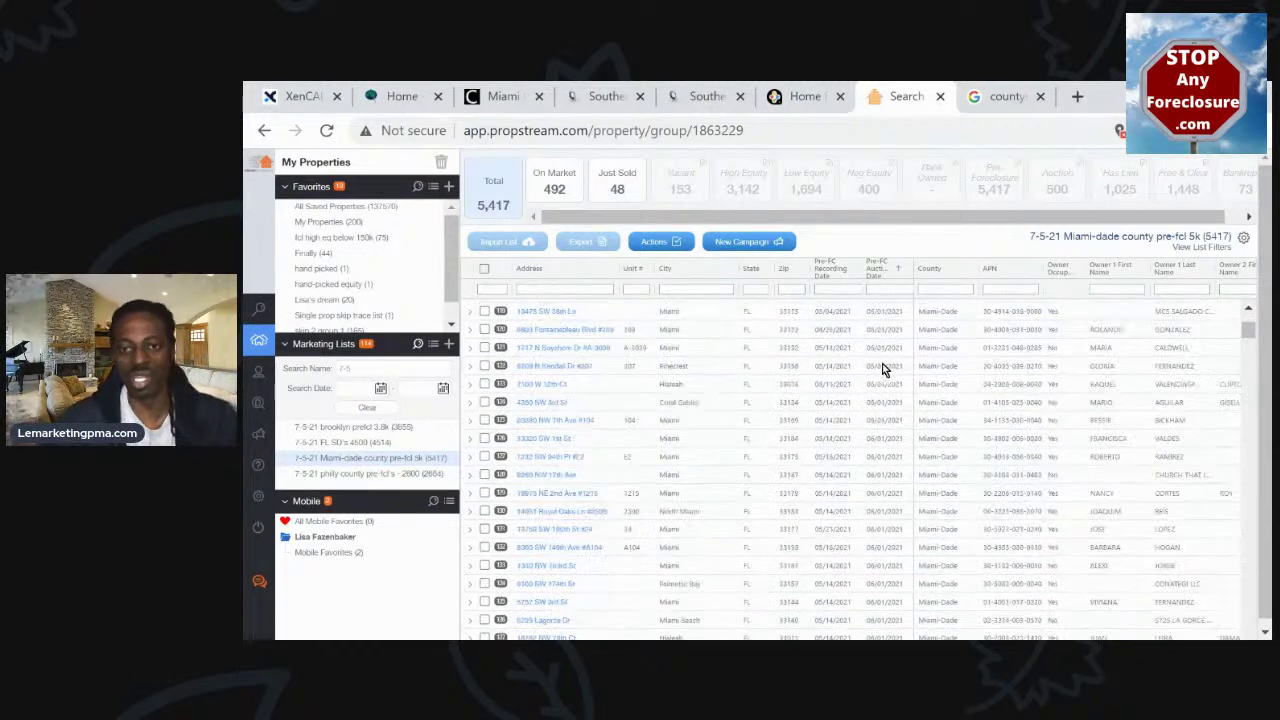
scroll(880, 363, down, 5)
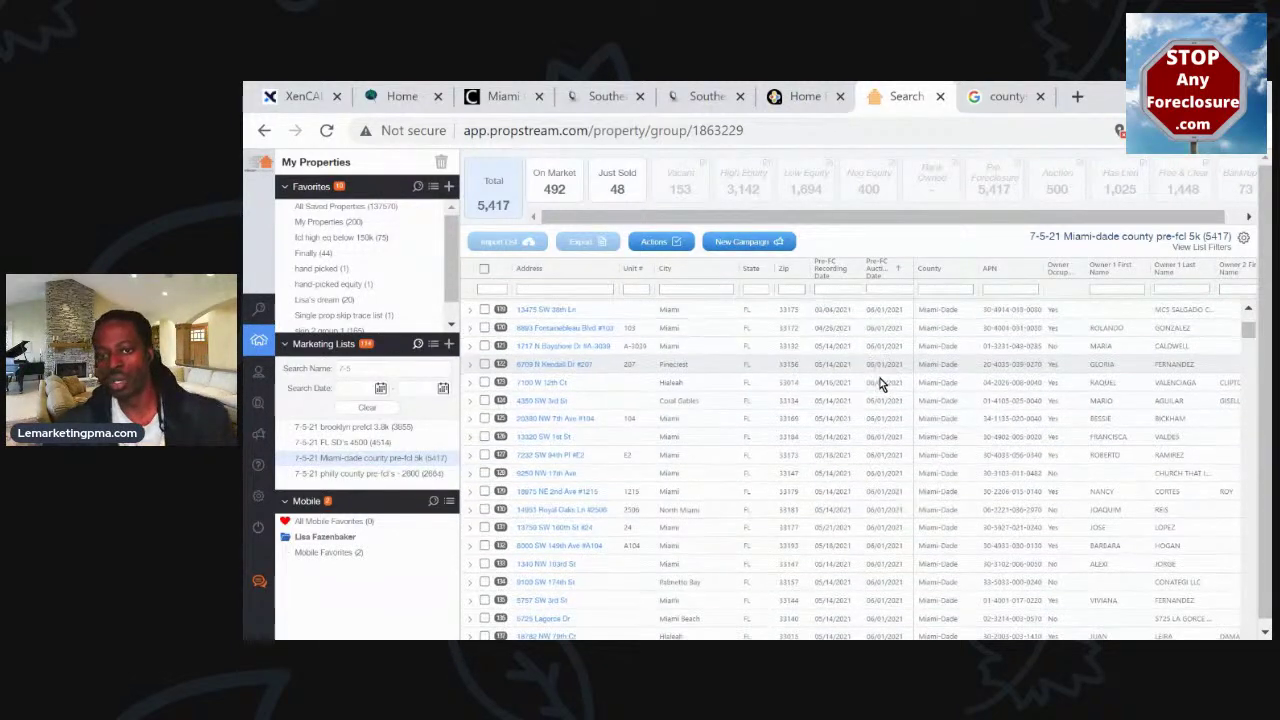
scroll(877, 385, down, 5)
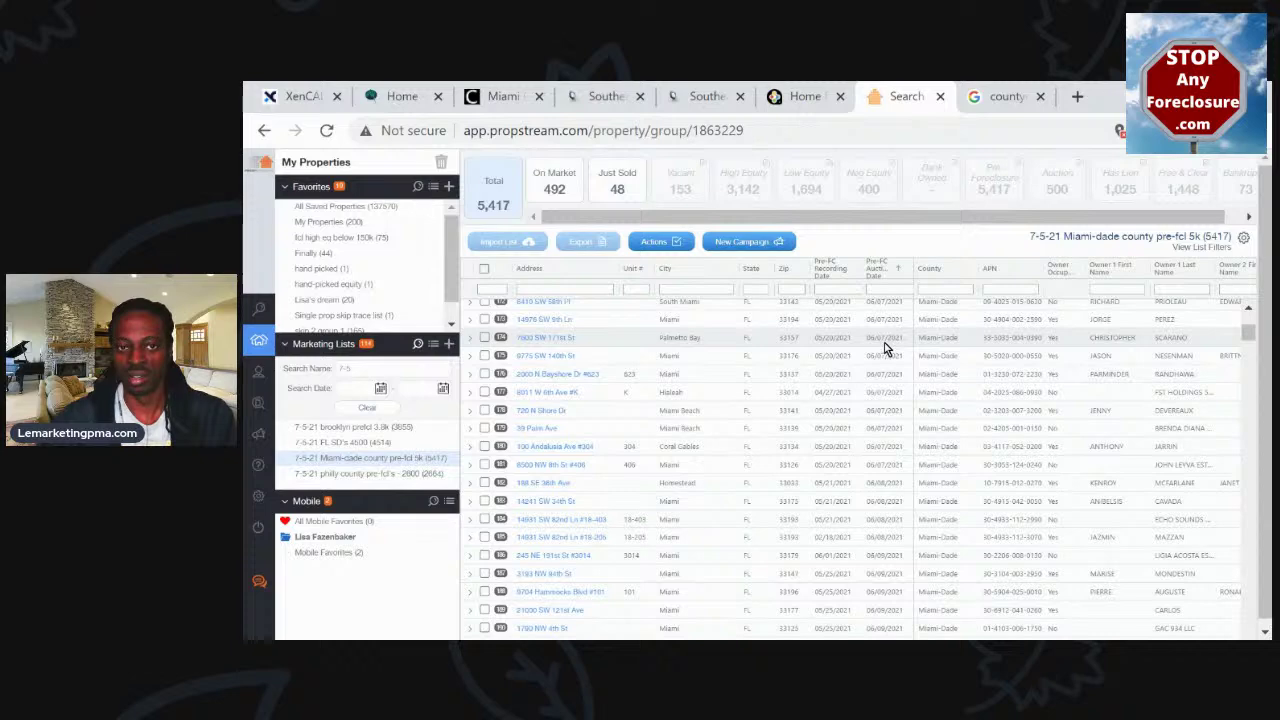
Scroll further through the sorted list to review later auction dates toward September 2021
scroll(883, 343, up, 2)
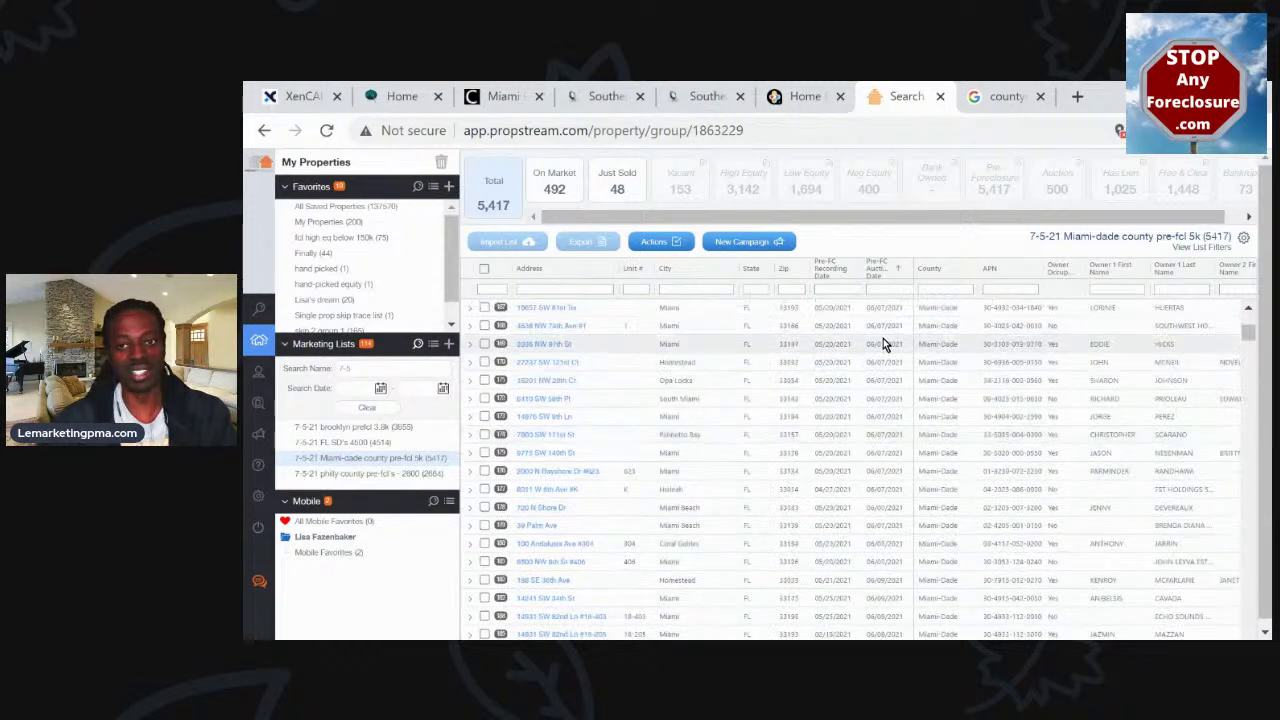
scroll(883, 343, up, 3)
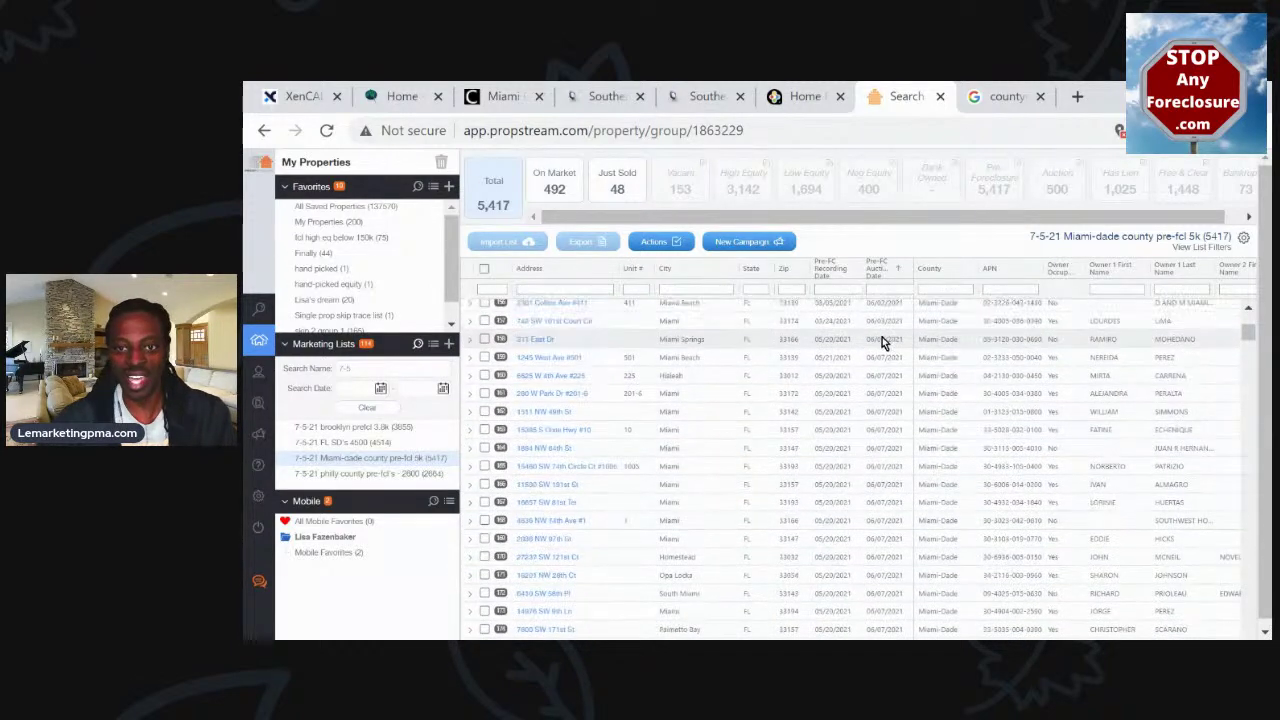
scroll(881, 346, down, 10)
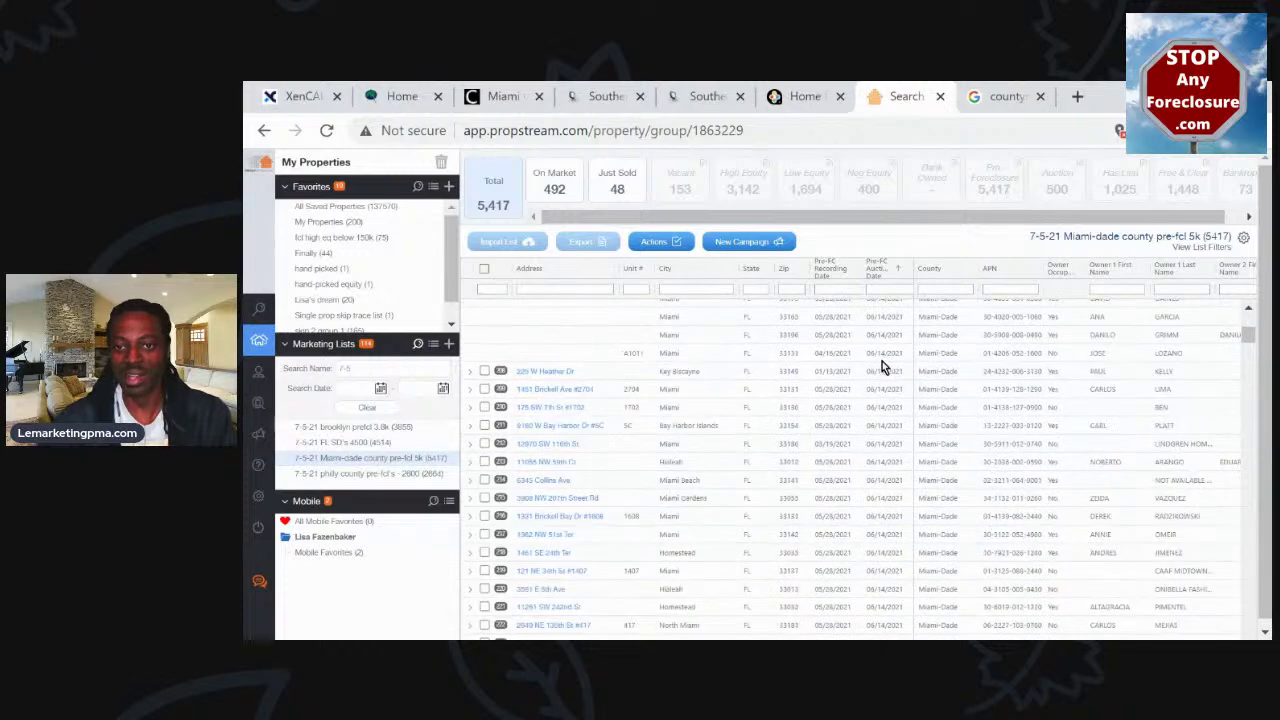
scroll(881, 369, down, 5)
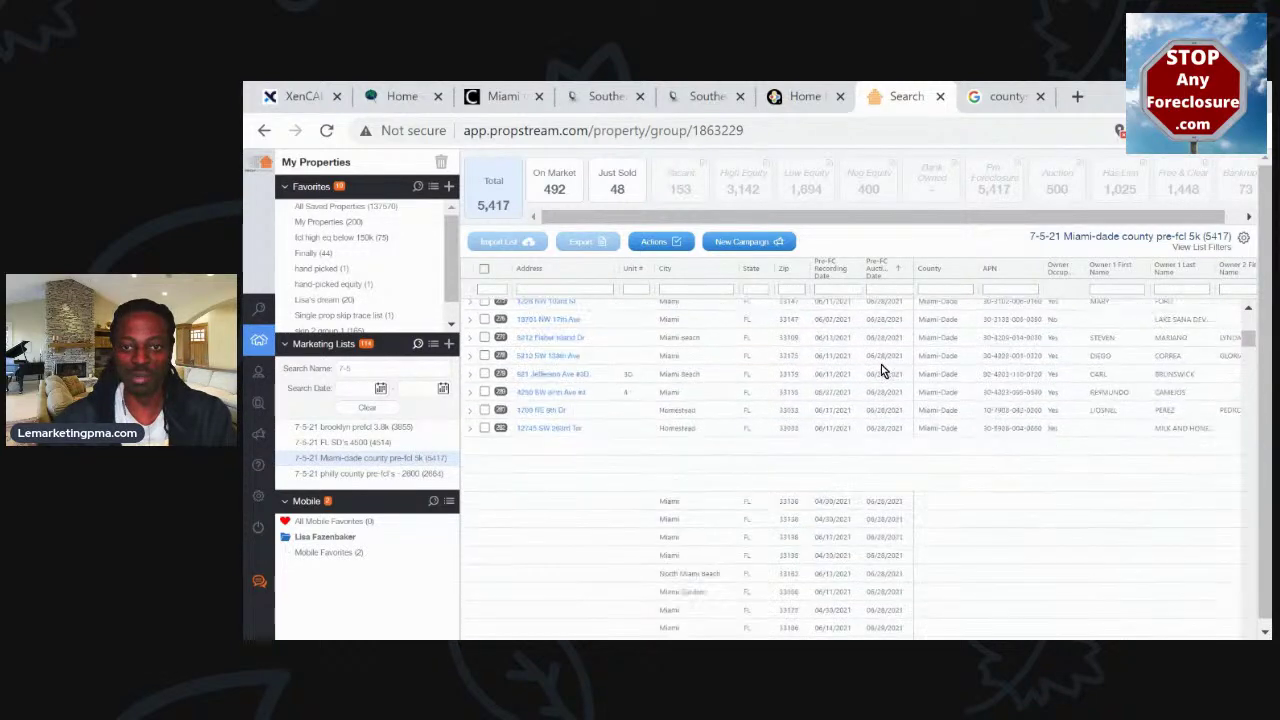
scroll(881, 369, down, 5)
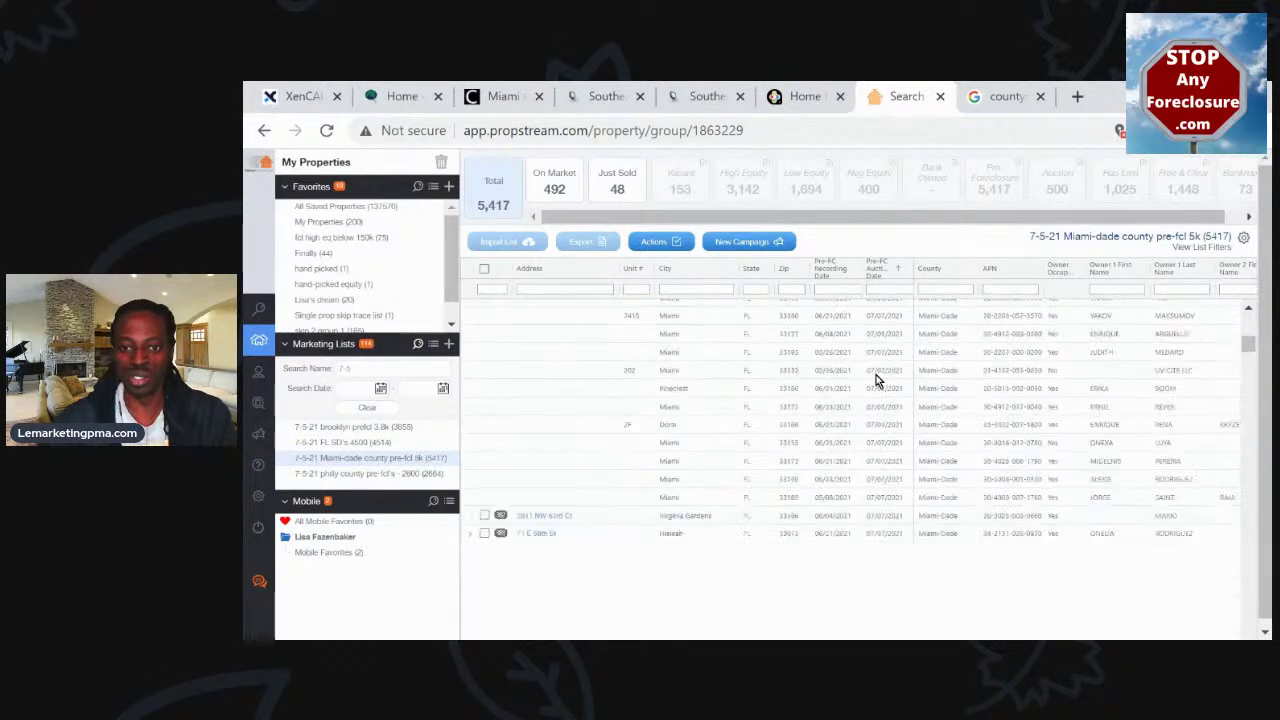
scroll(876, 382, down, 5)
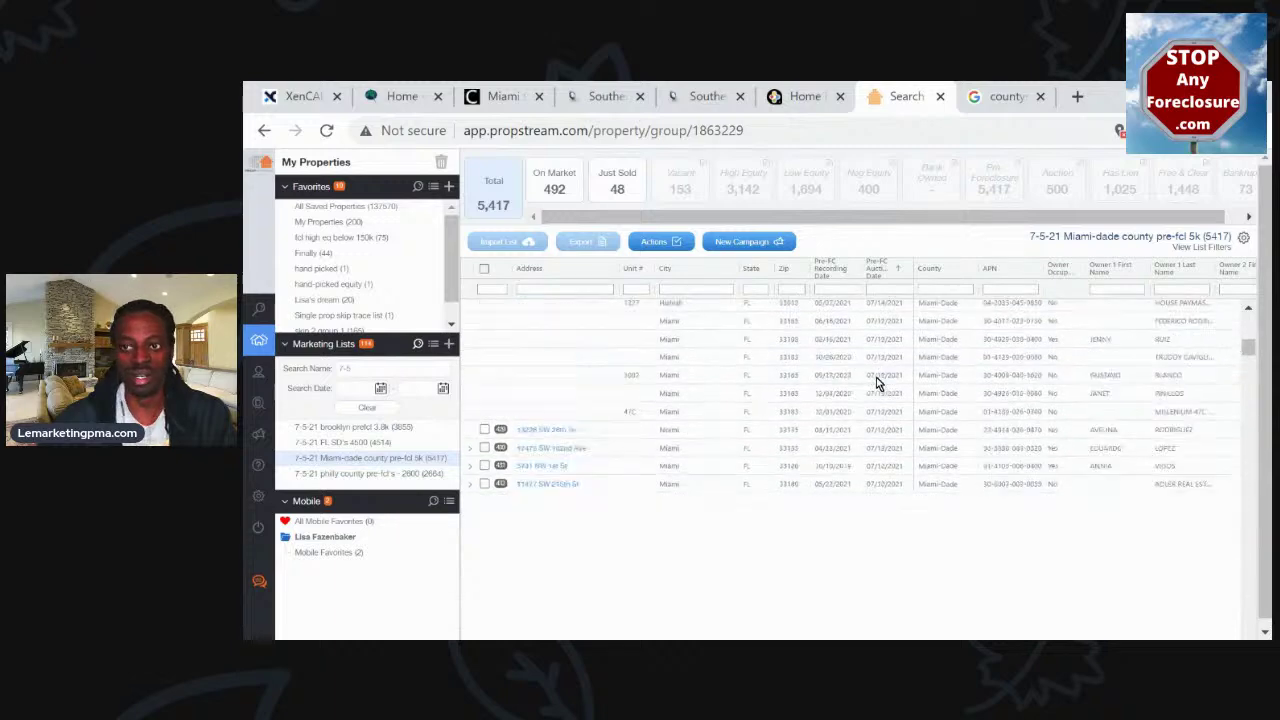
scroll(877, 385, down, 5)
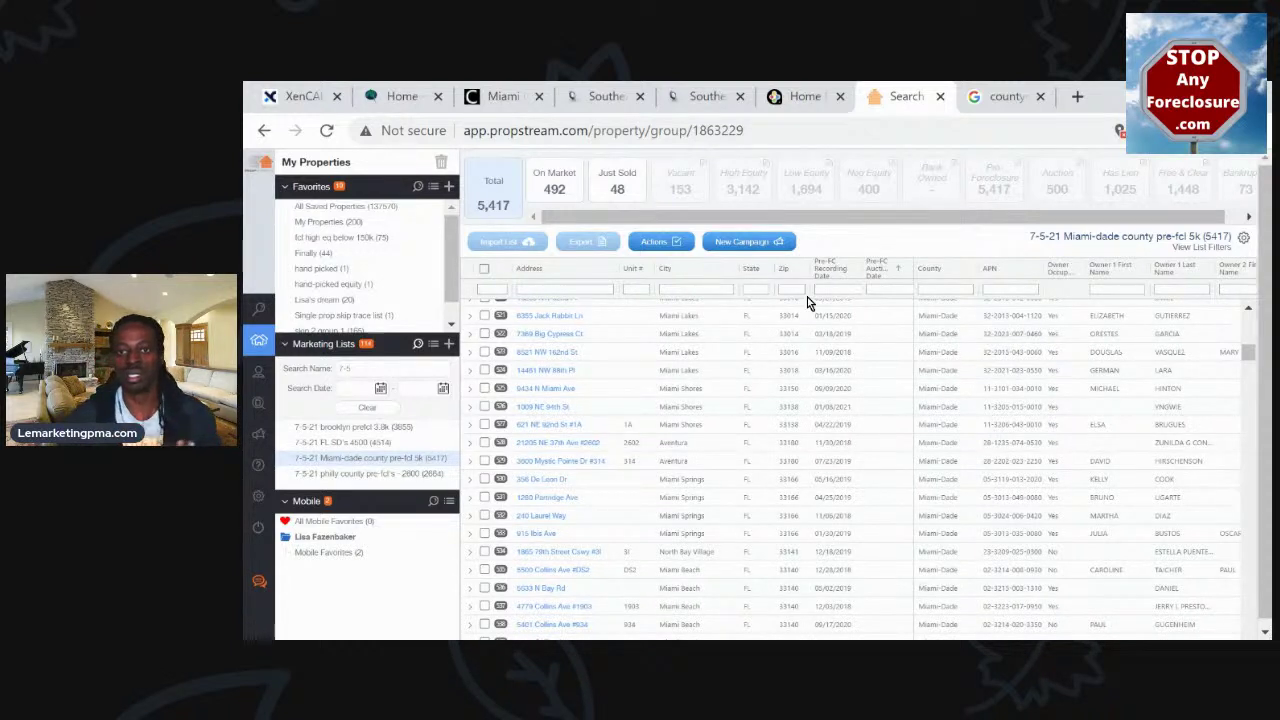
scroll(1180, 323, up, 4)
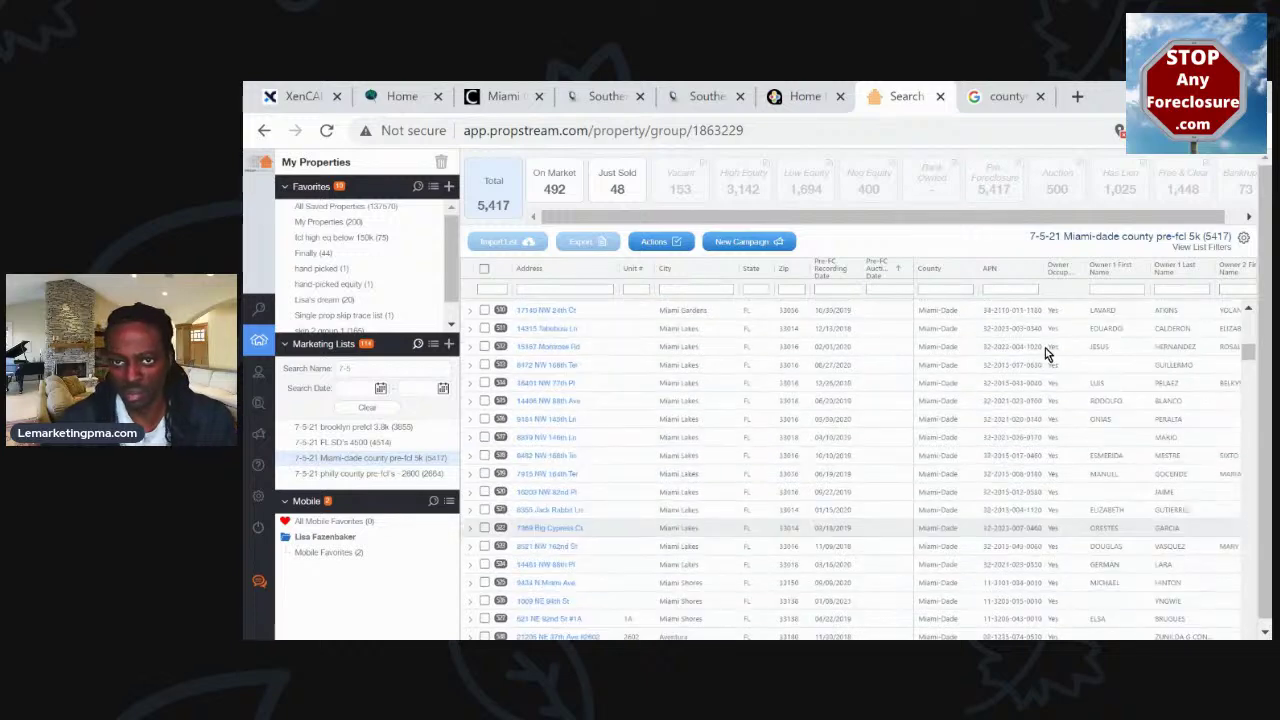
scroll(900, 420, up, 5)
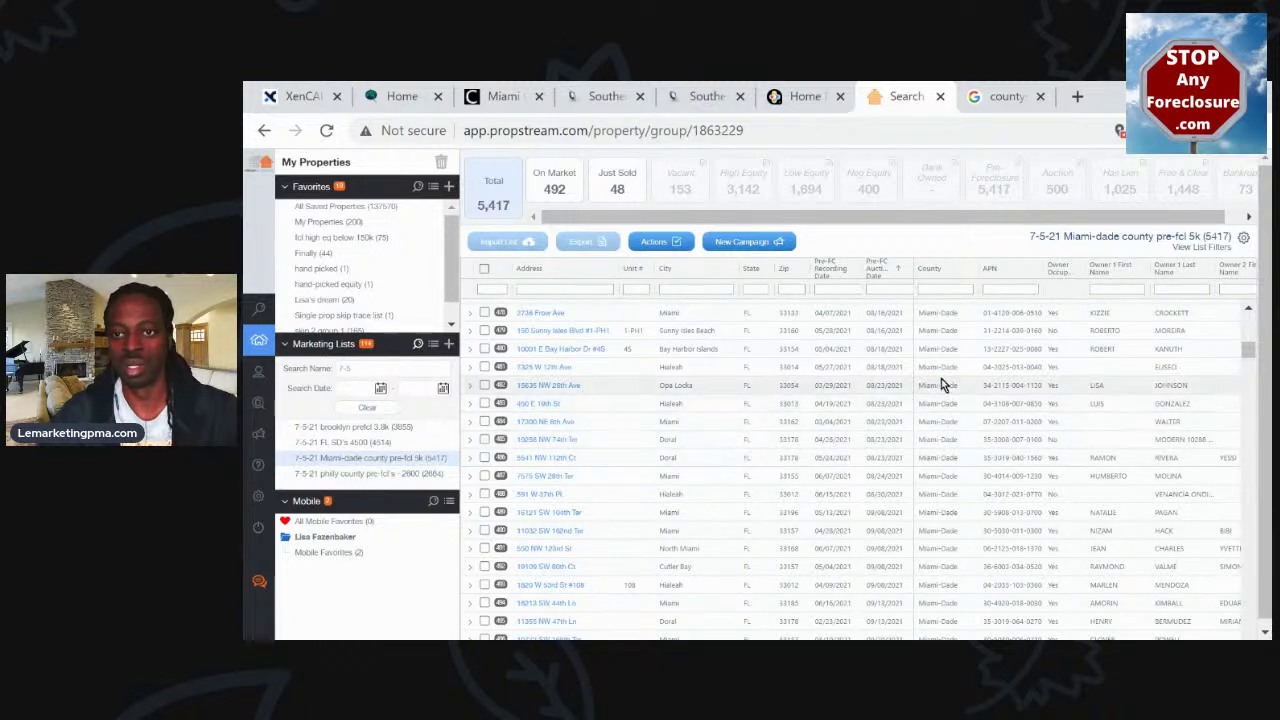
scroll(977, 364, right, 2)
scroll(977, 364, left, 2)
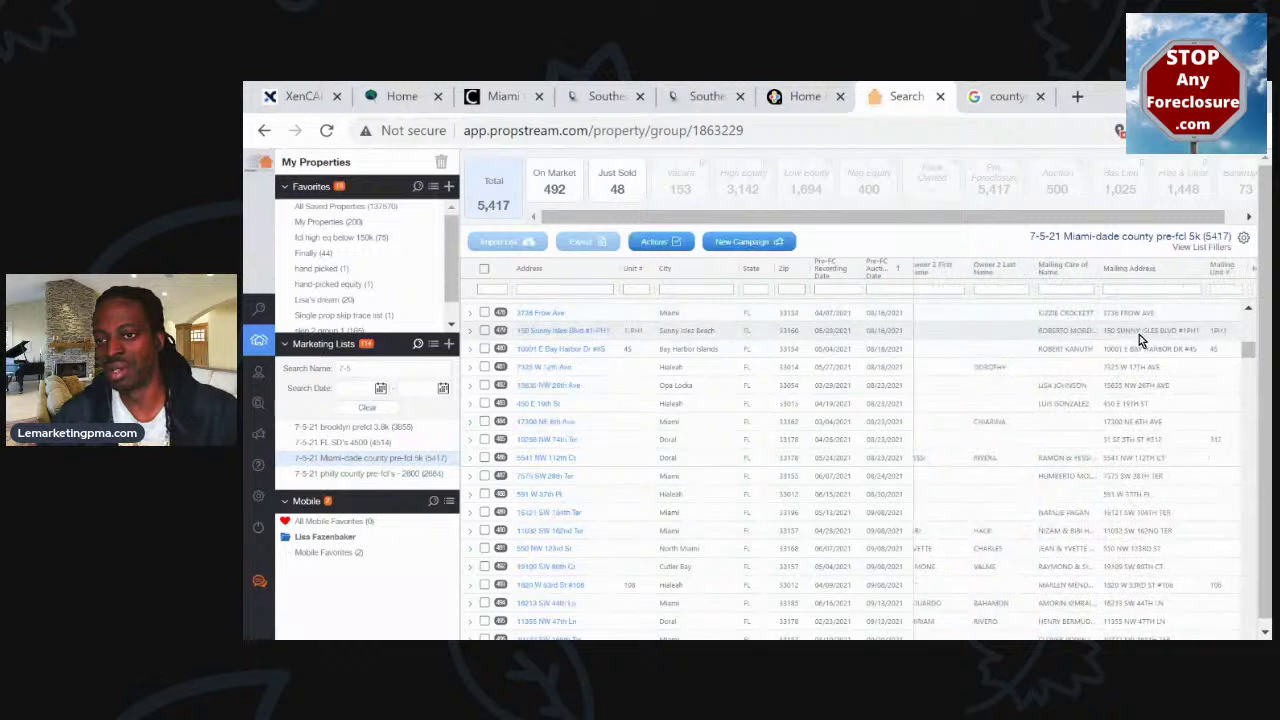
scroll(1139, 330, right, 3)
Widen the Mailing Care of Name column and scroll right to the mailing city, state and ZIP
drag(1097, 268, 1151, 270)
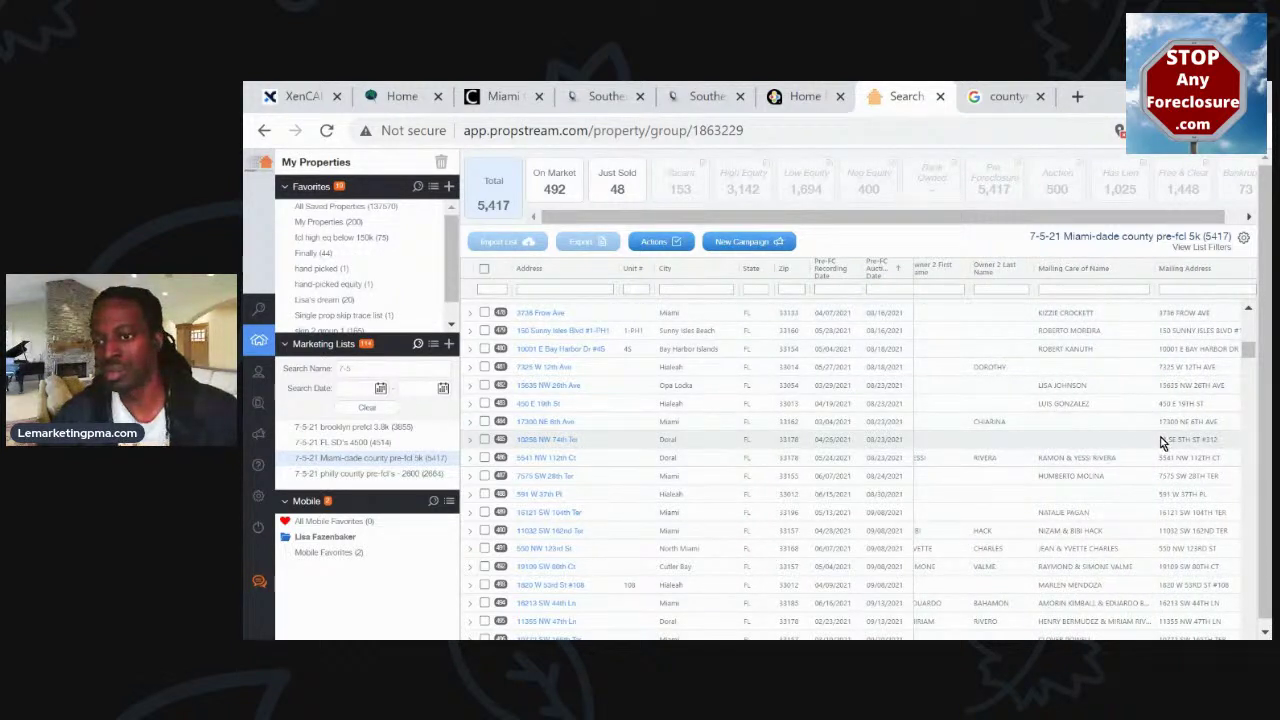
scroll(1162, 436, right, 2)
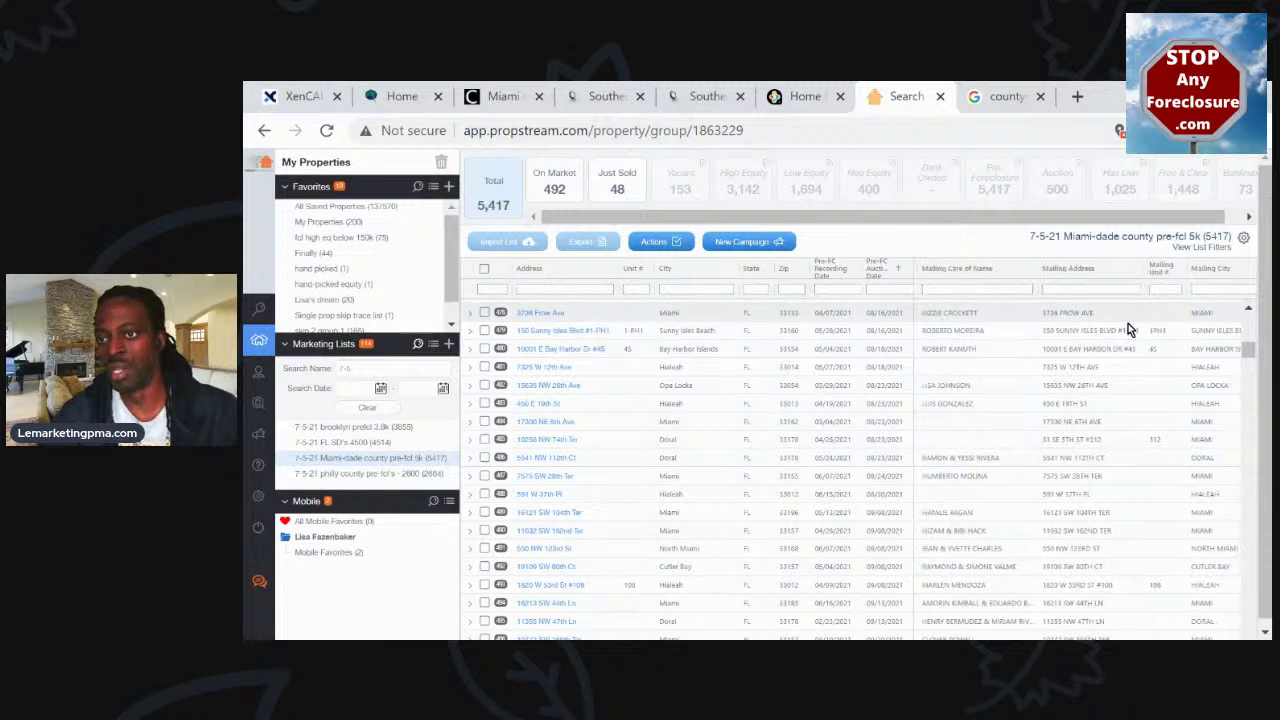
scroll(1128, 323, right, 3)
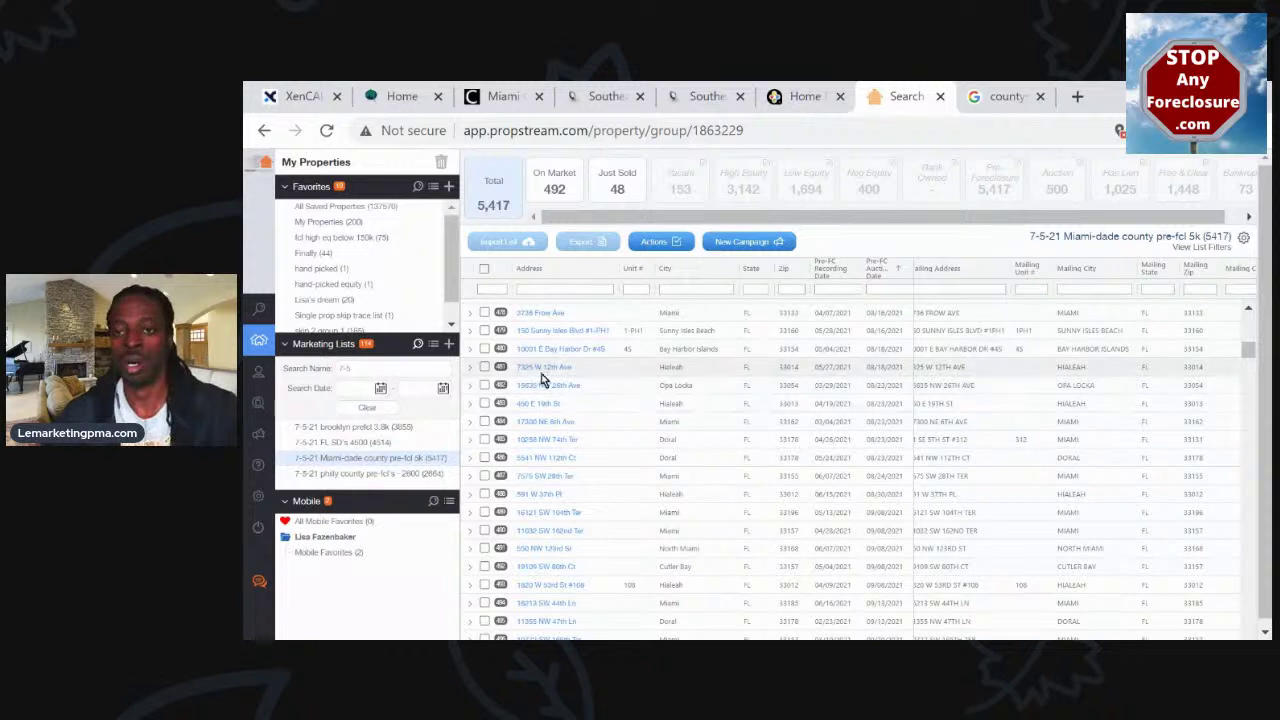
mouse_move(258, 310)
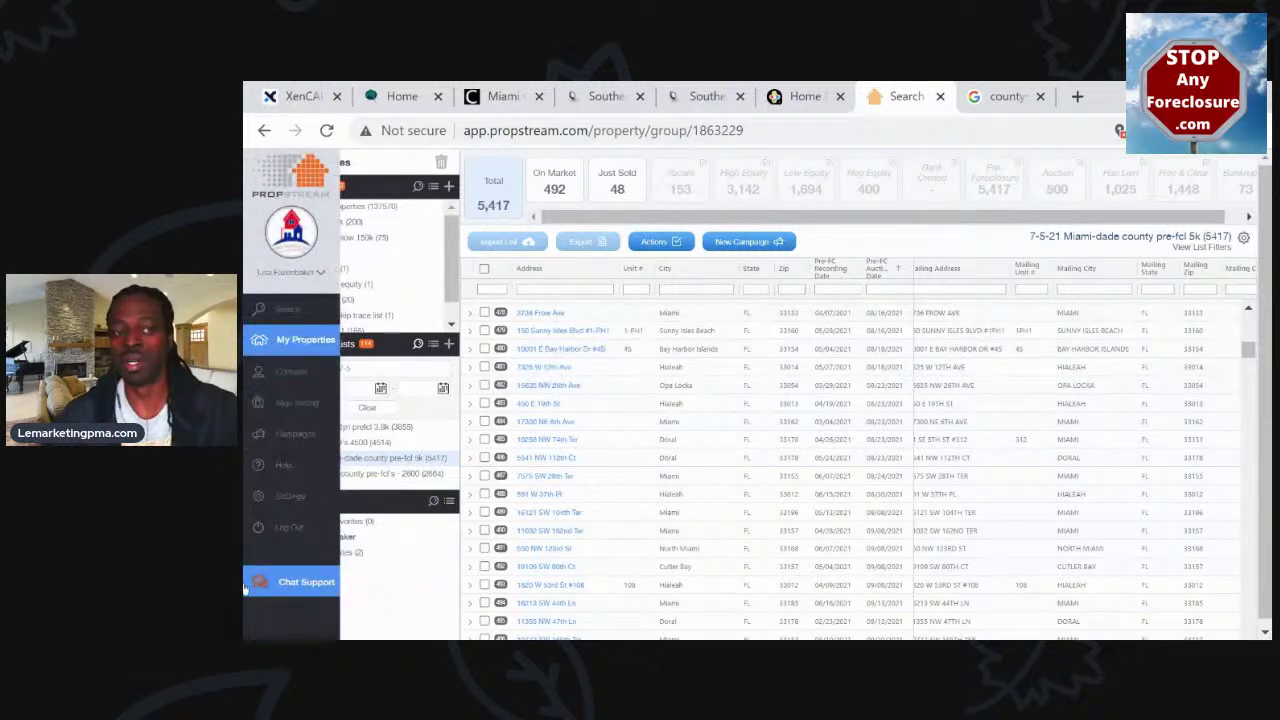